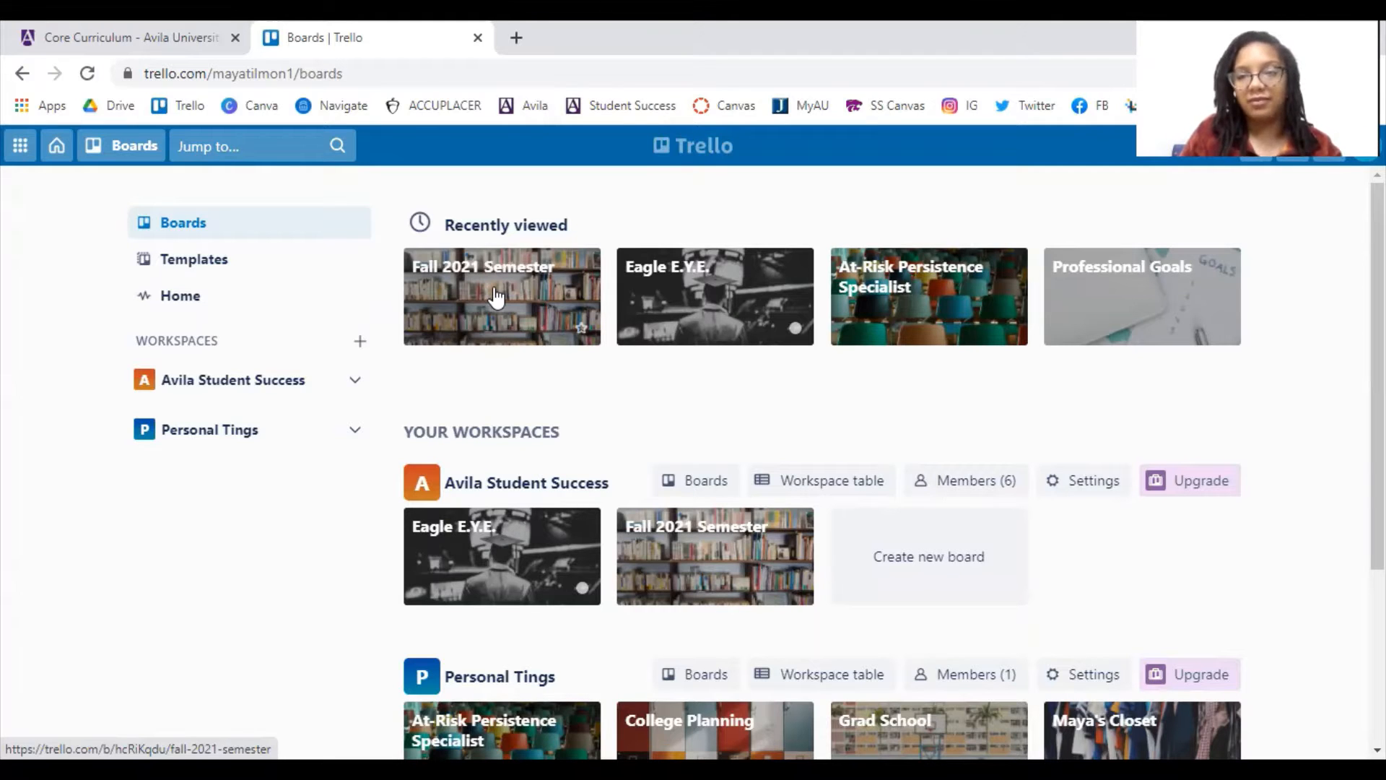
Step: Open the "Fall 2021 Semester" board and look through all the cards in the Important Dates list
left_click(496, 297)
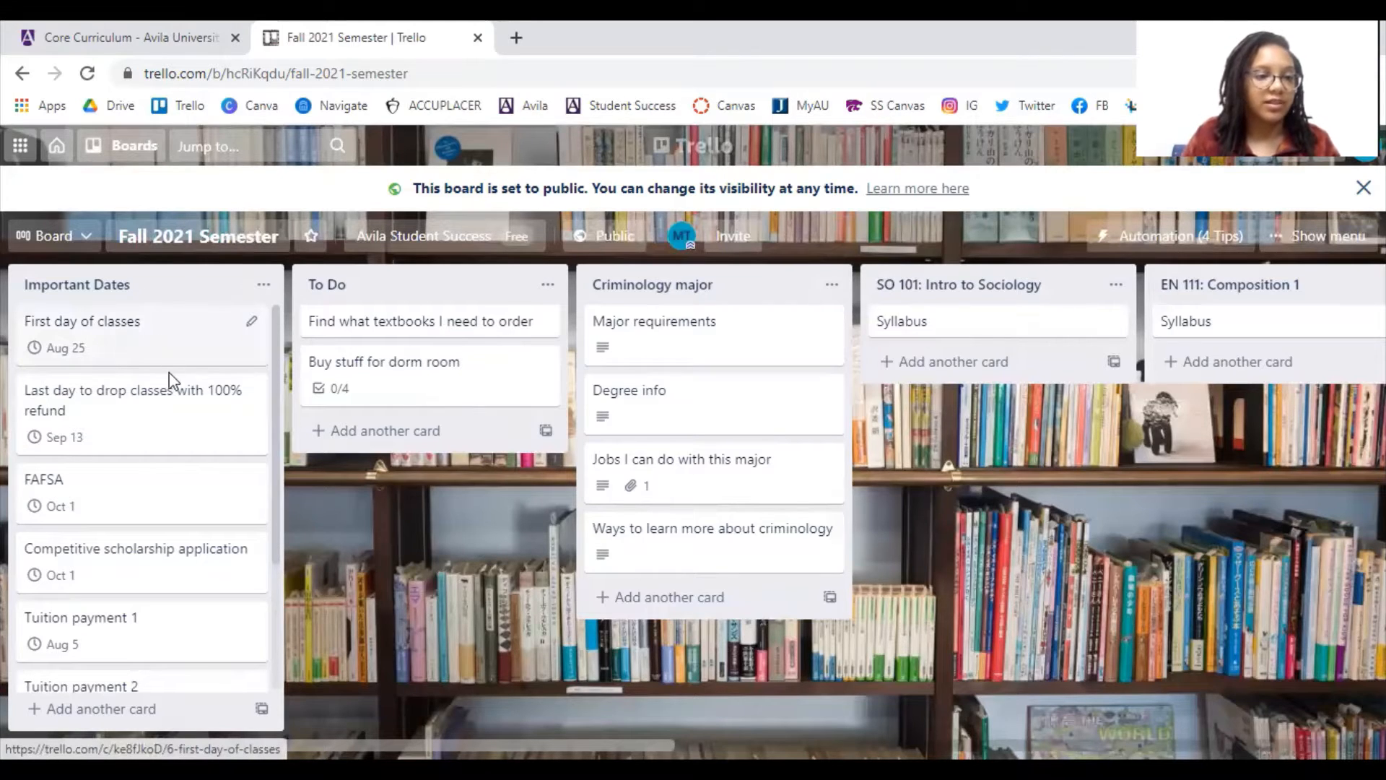
scroll(170, 412, "down", 2)
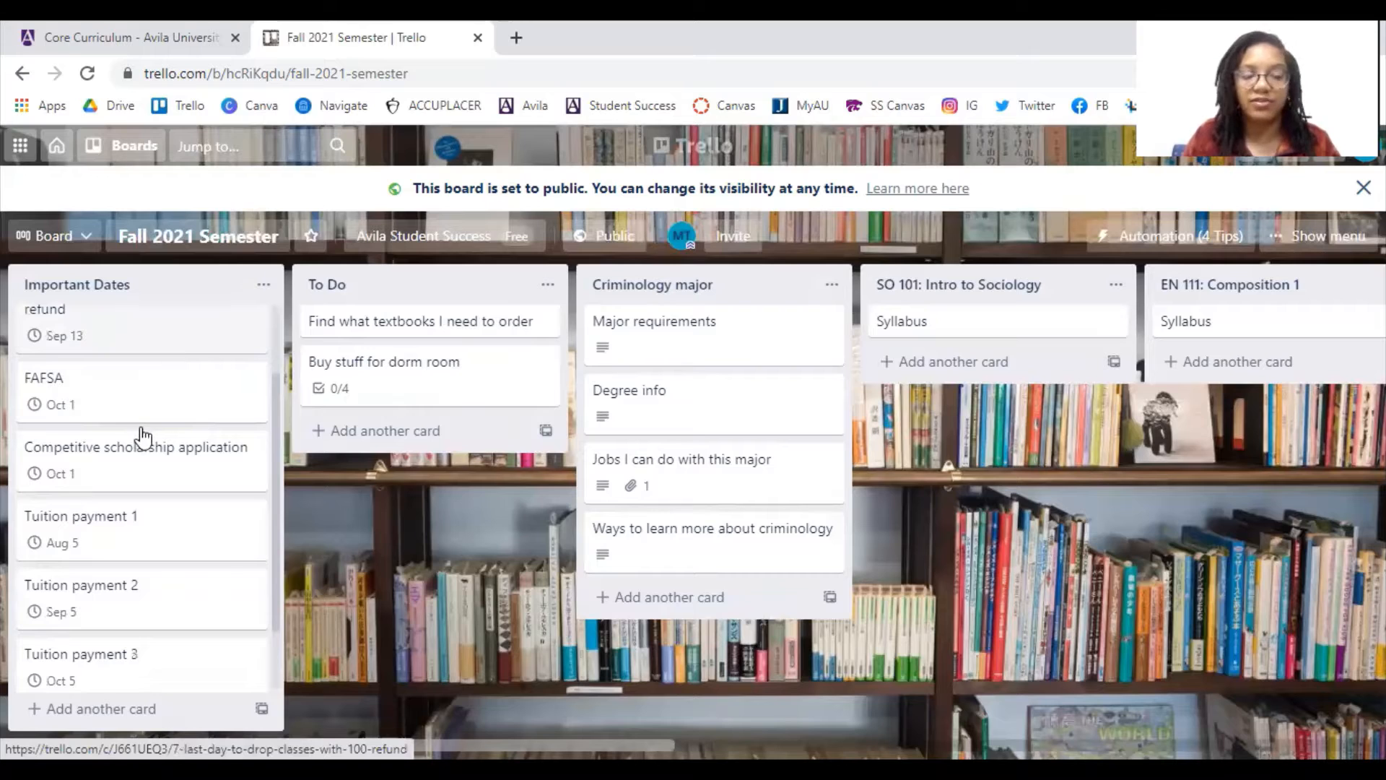
scroll(156, 416, "up", 2)
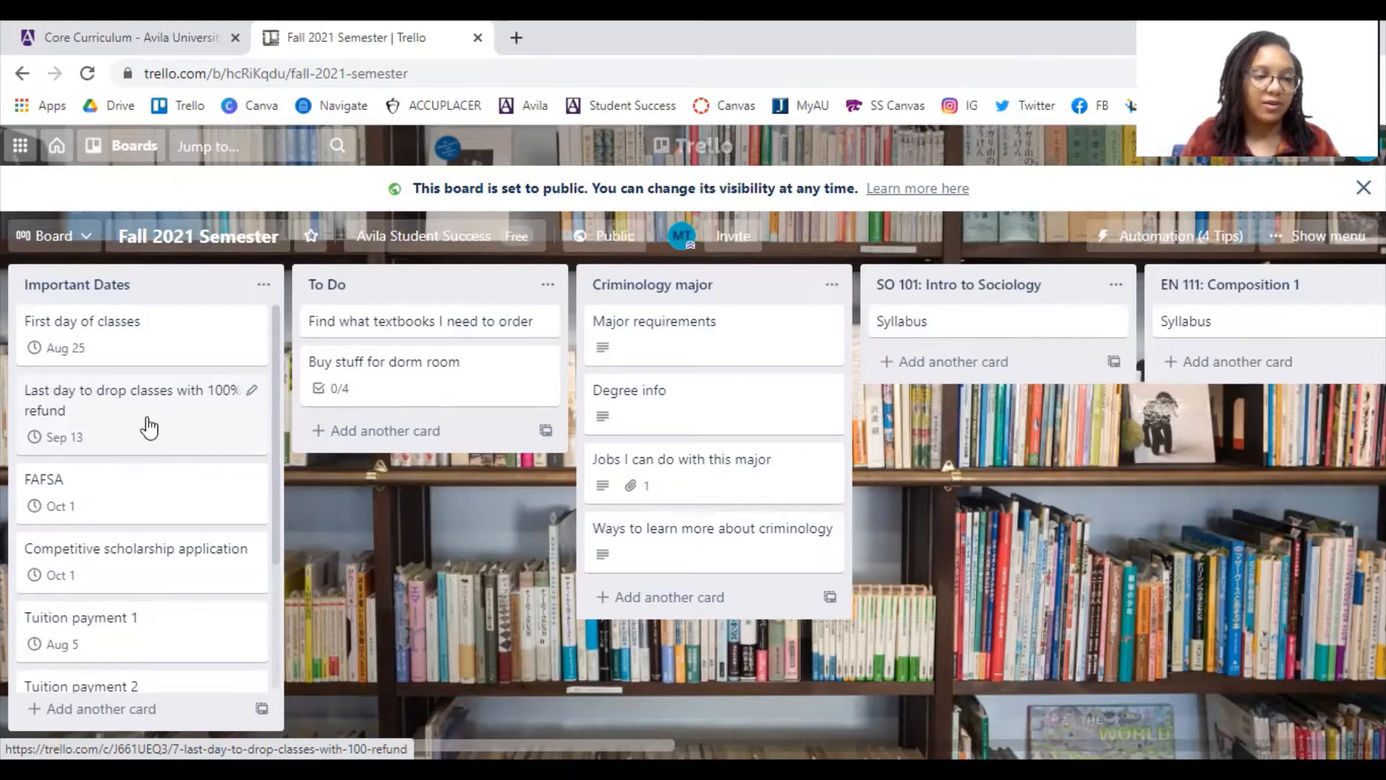
scroll(150, 427, "down", 2)
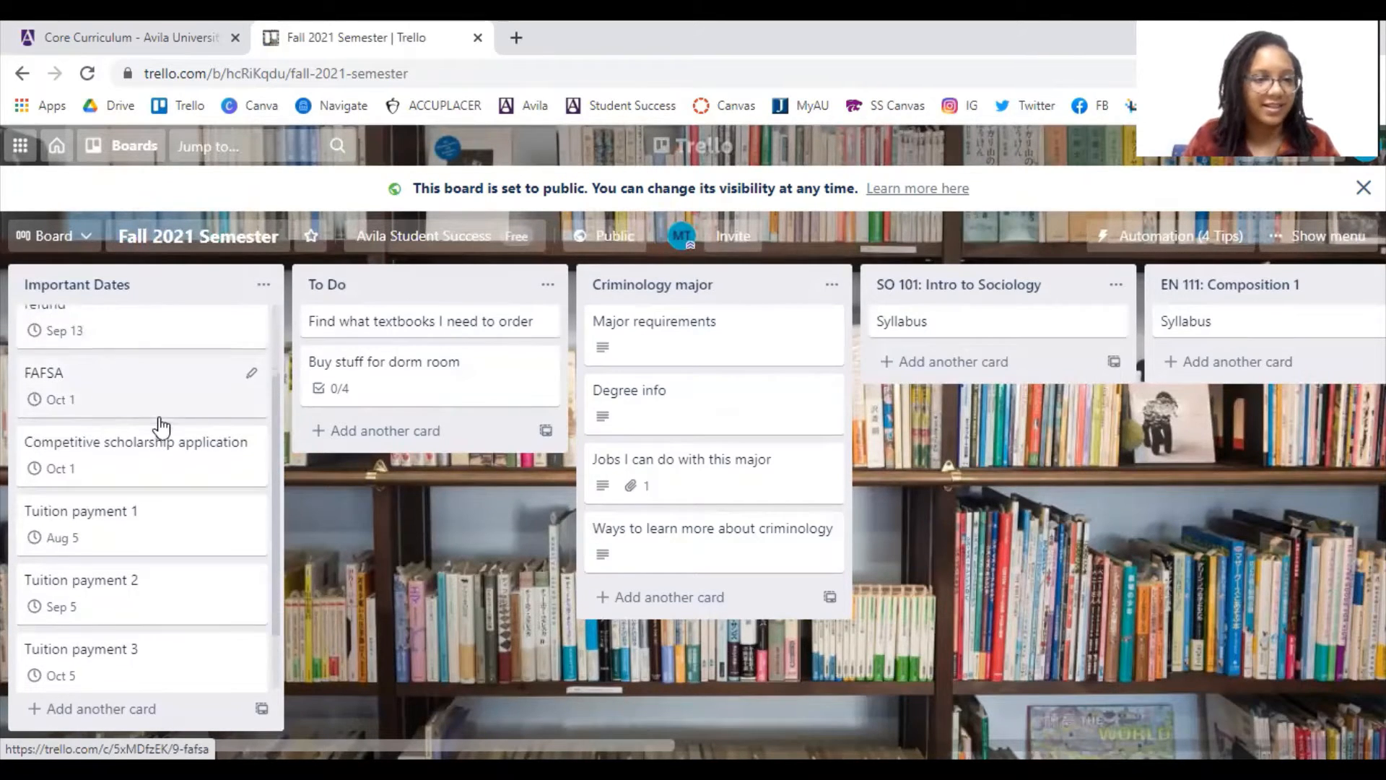
scroll(154, 426, "down", 1)
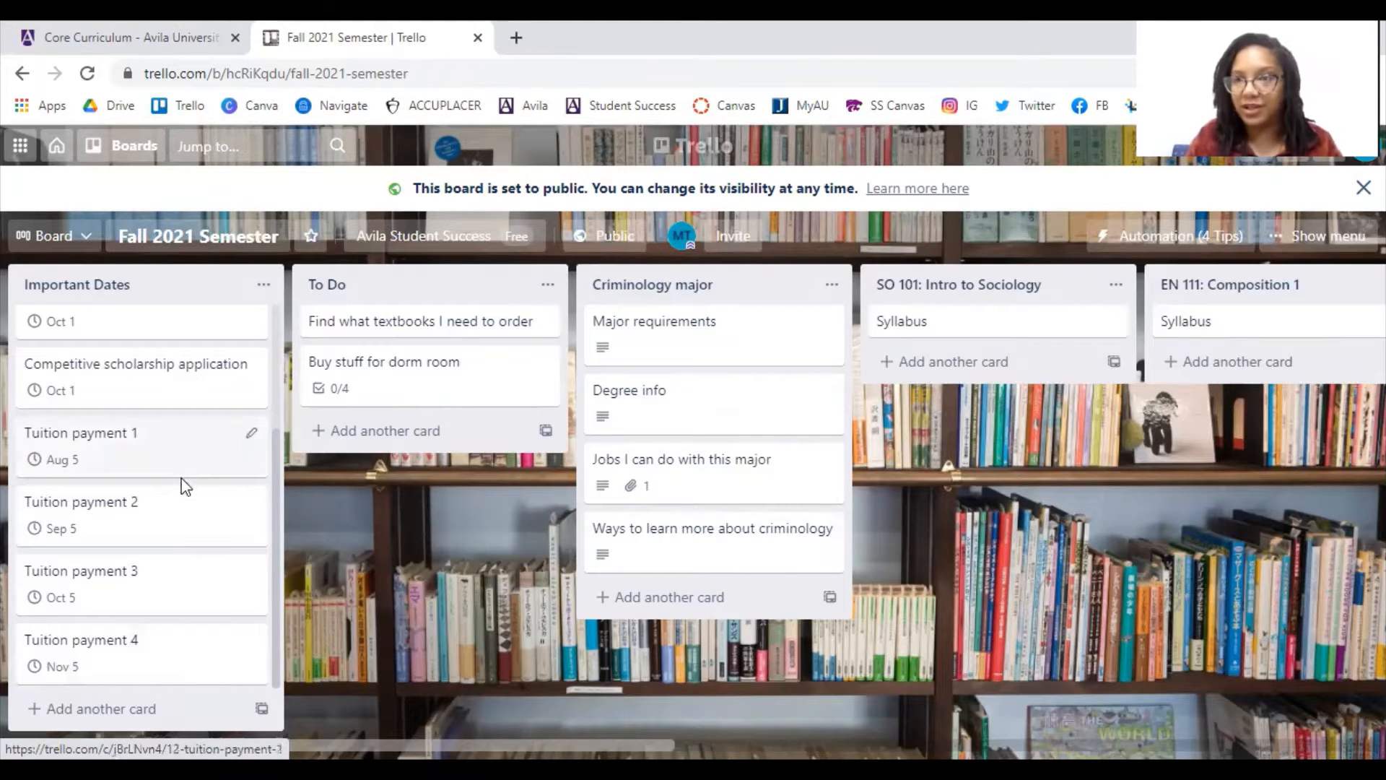
scroll(180, 487, "up", 3)
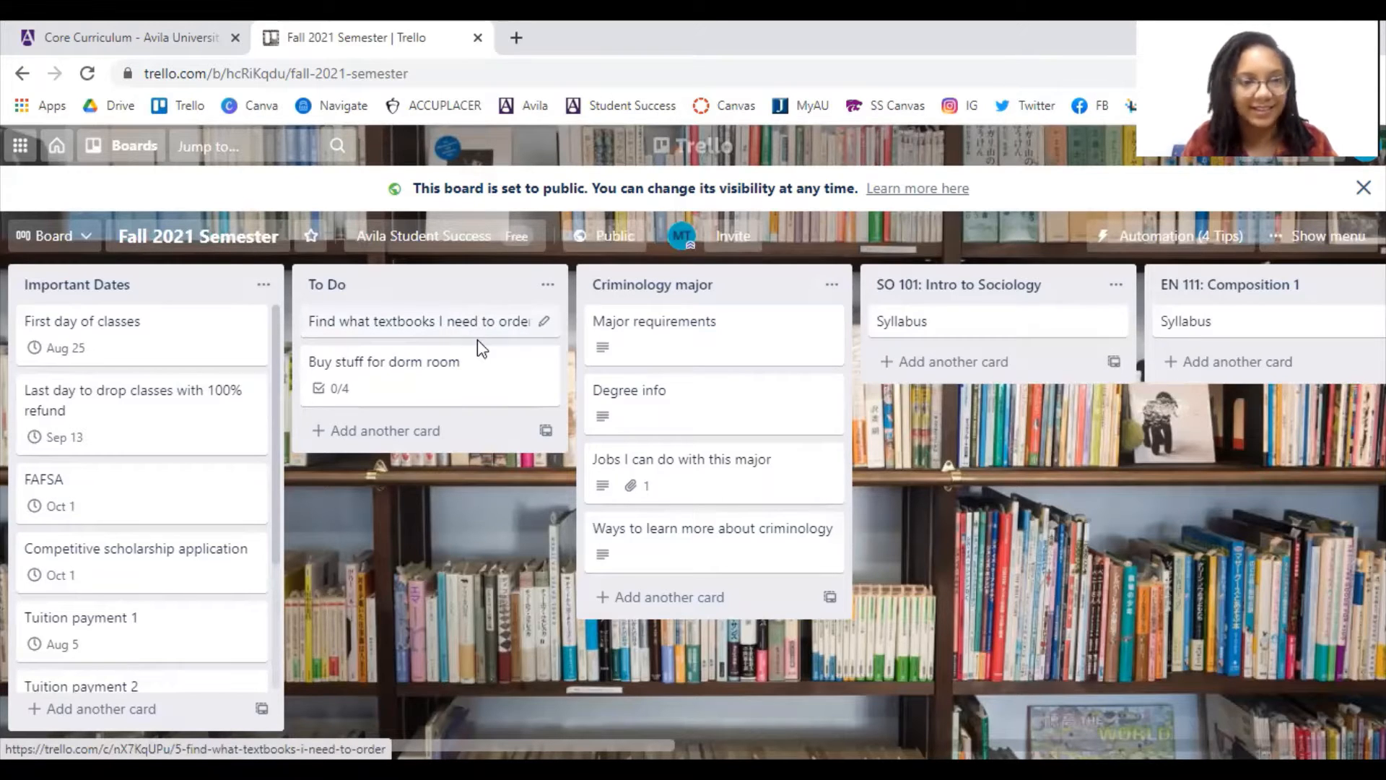
Step: Open the "Buy stuff for dorm room" card in the To Do list and review its checklist
left_click(372, 380)
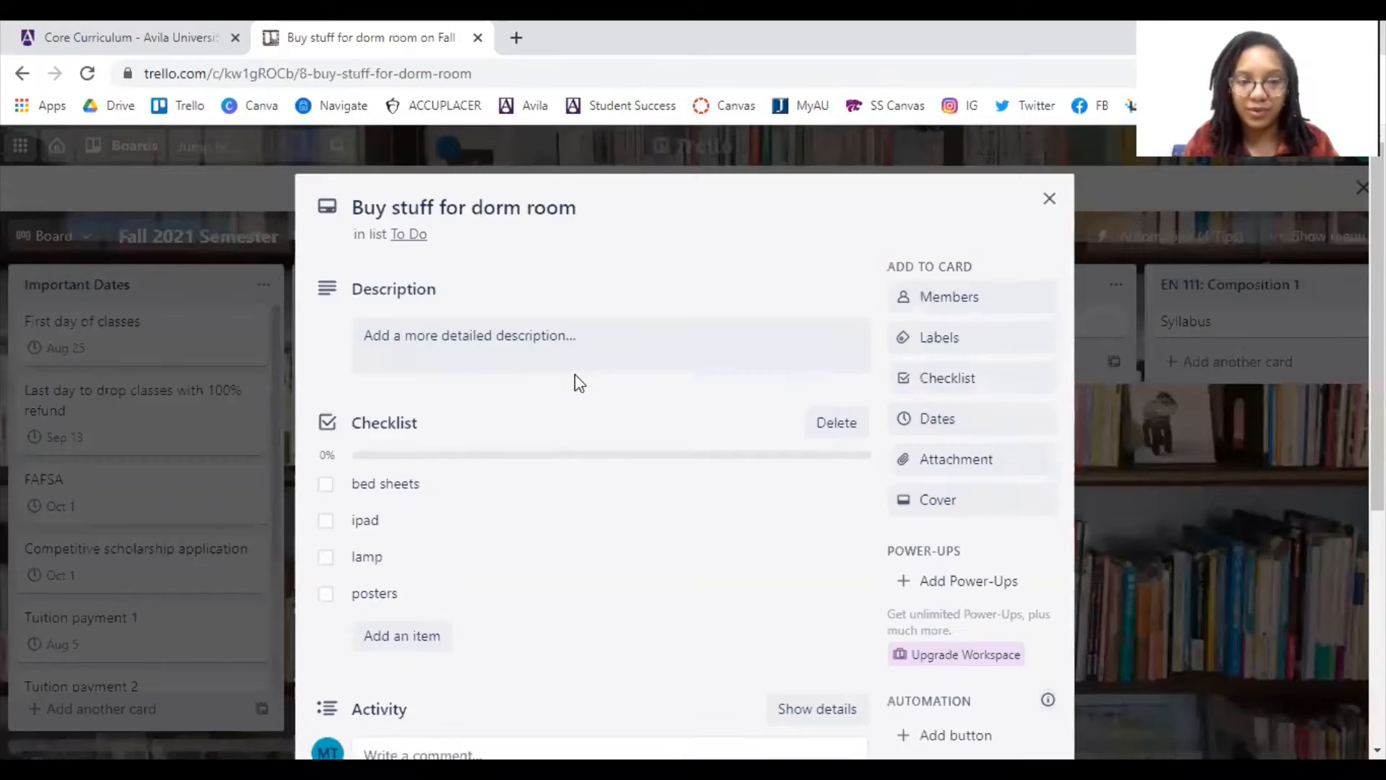
scroll(572, 380, "down", 3)
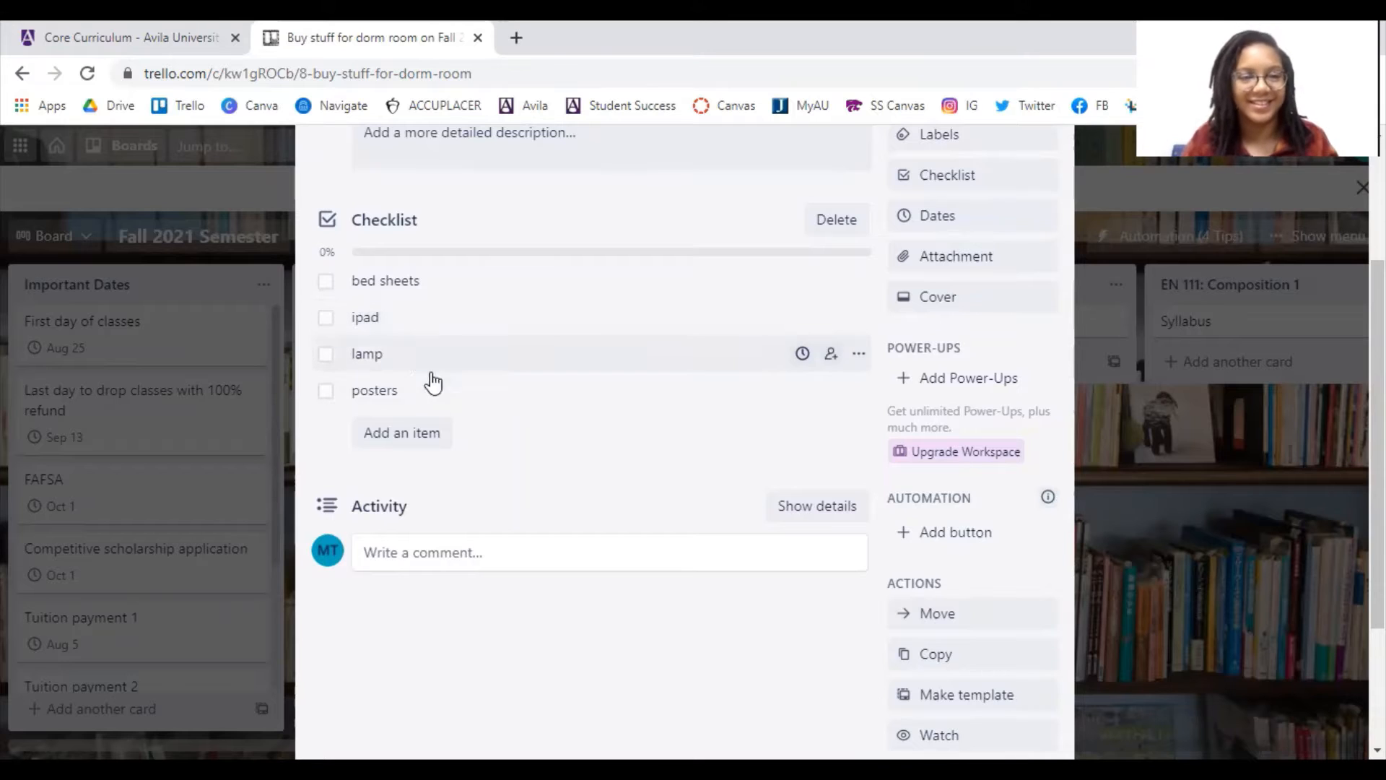
scroll(585, 482, "up", 2)
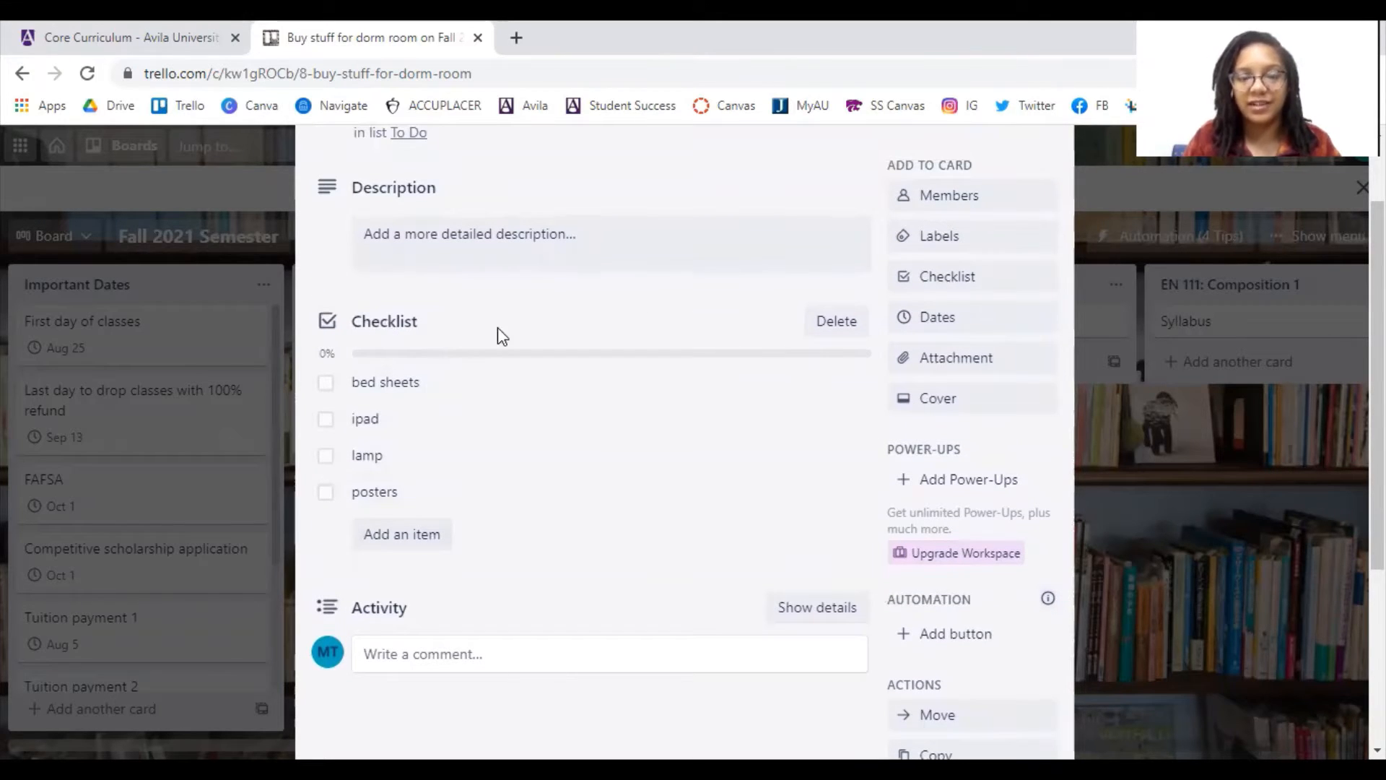
left_click(965, 286)
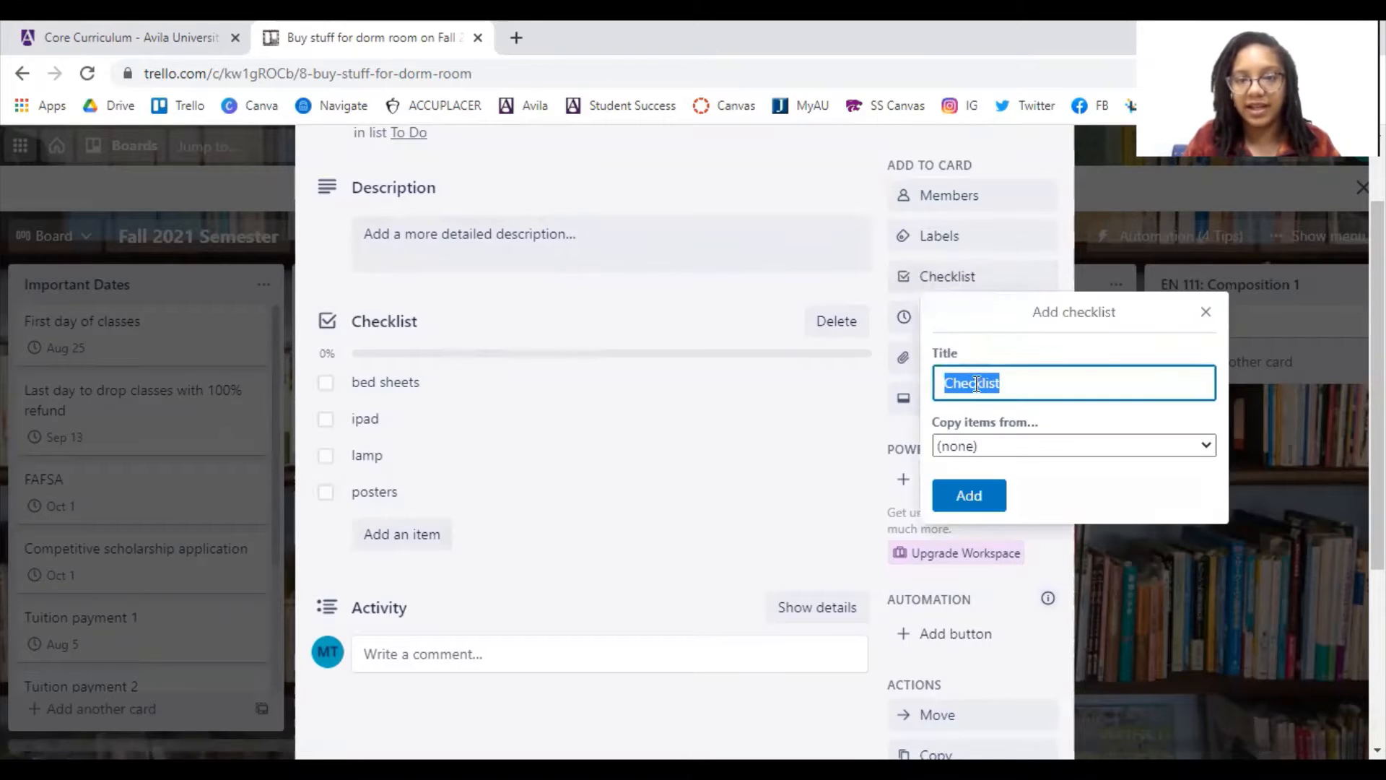
left_click(696, 325)
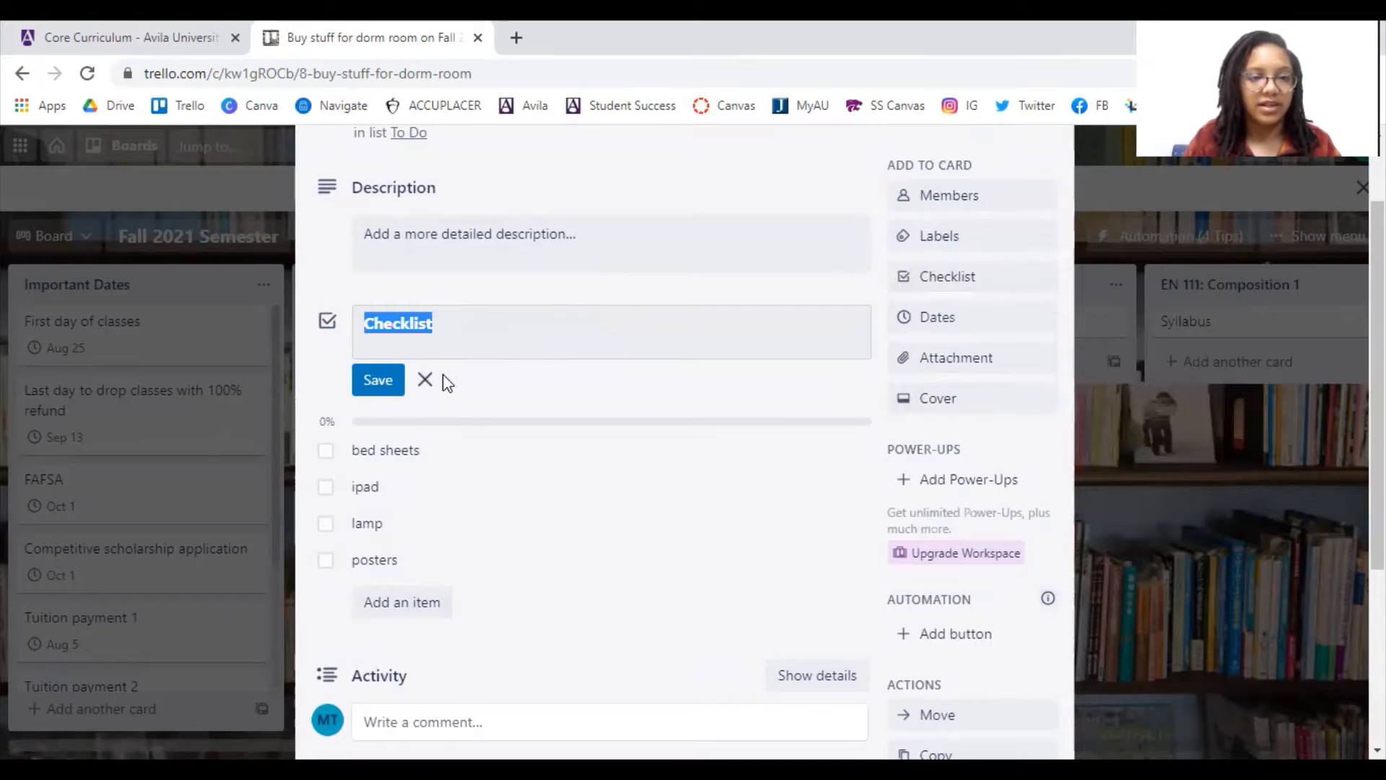
left_click(427, 382)
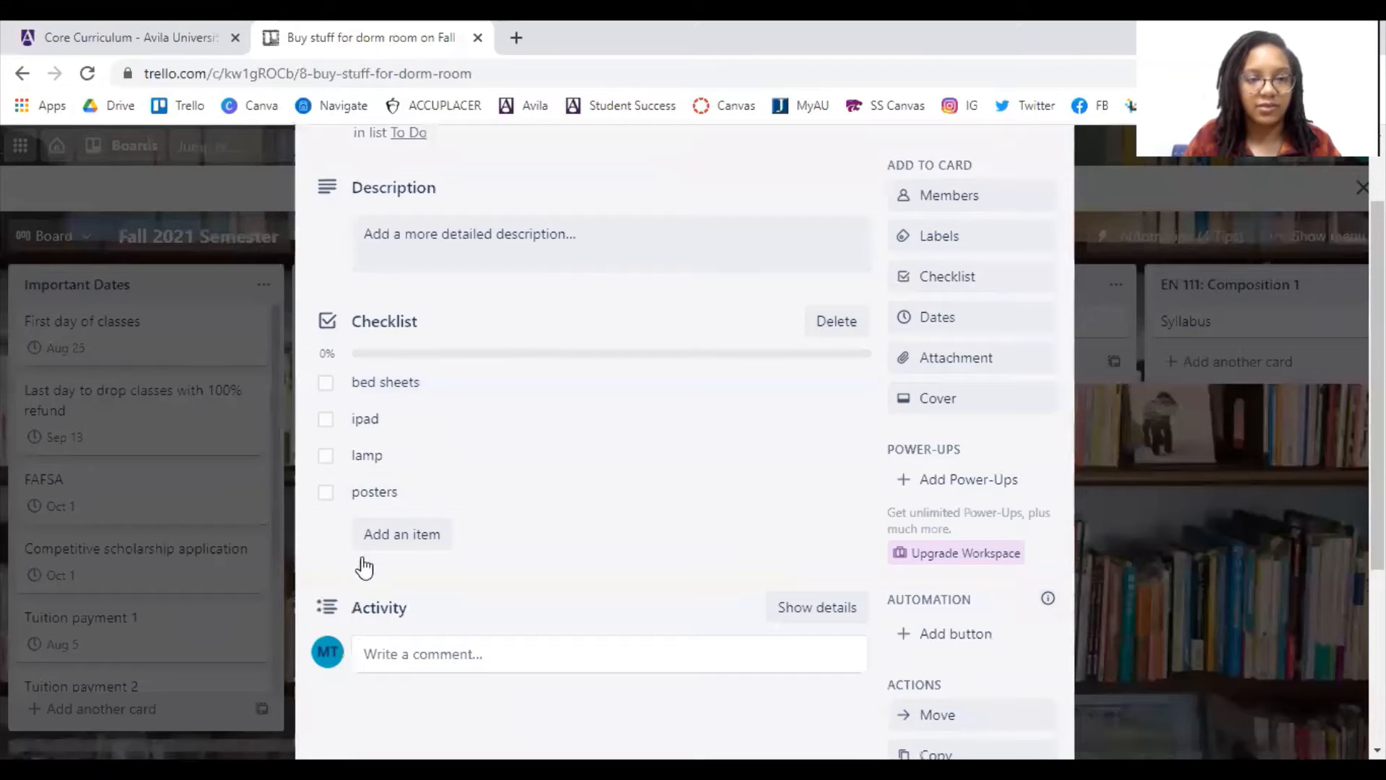
Step: Mark "posters" as done in the card's checklist and save the description "need to go to Target"
left_click(325, 495)
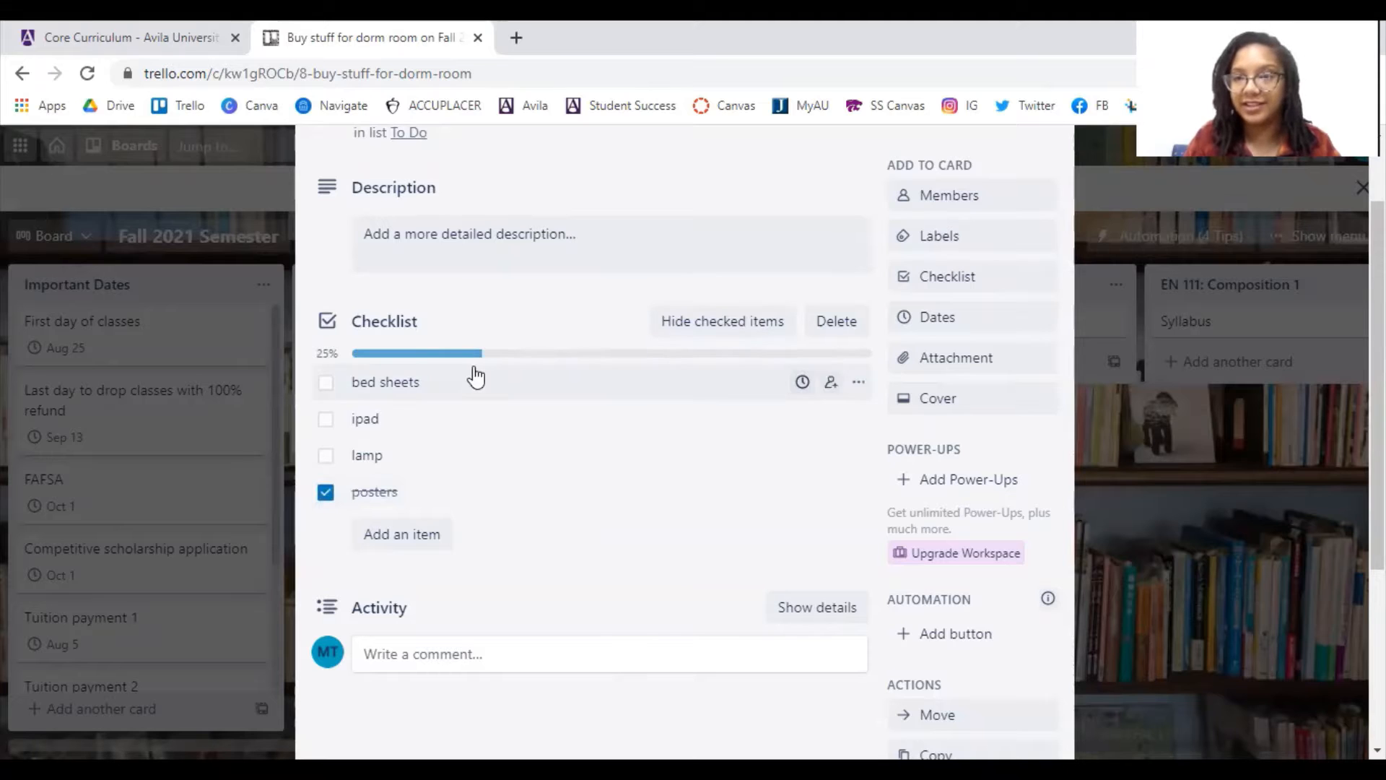
scroll(514, 482, "up", 3)
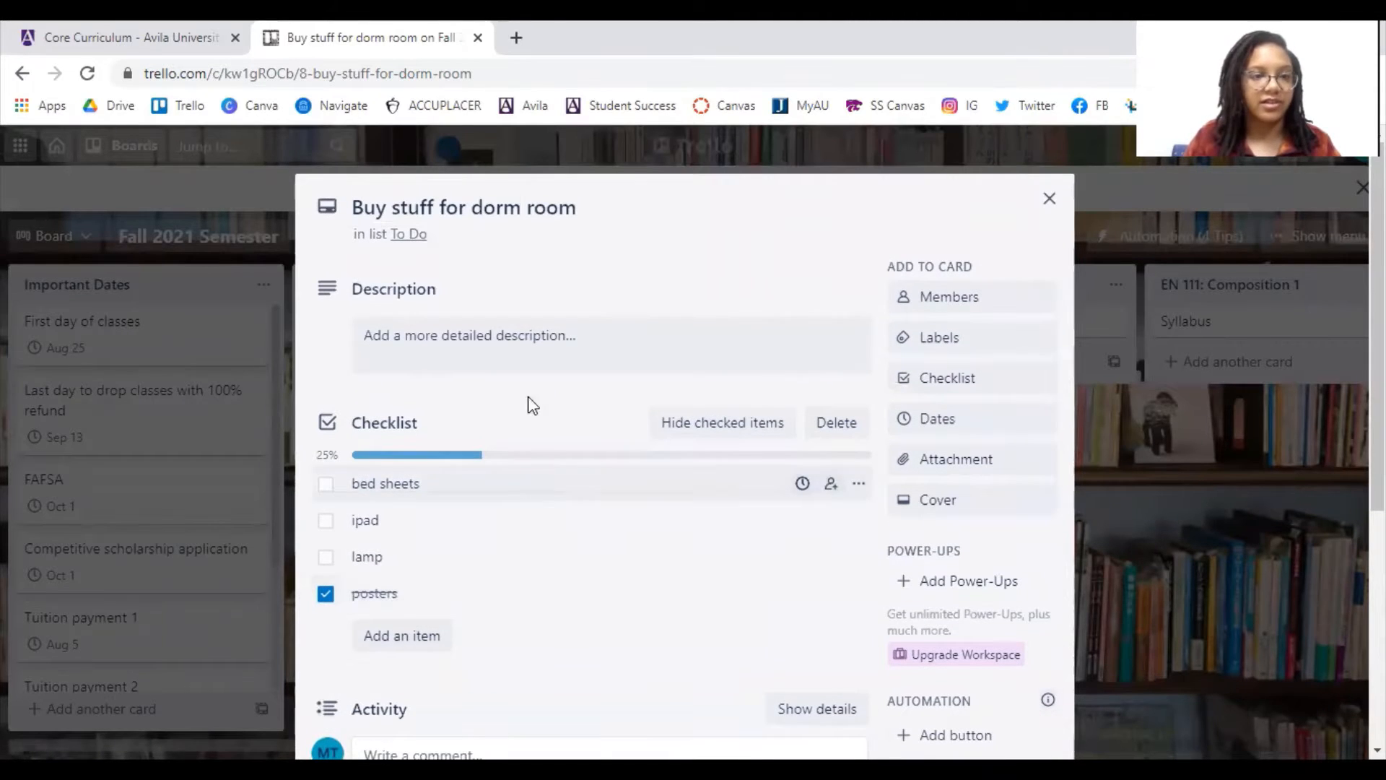
left_click(522, 349)
type("n")
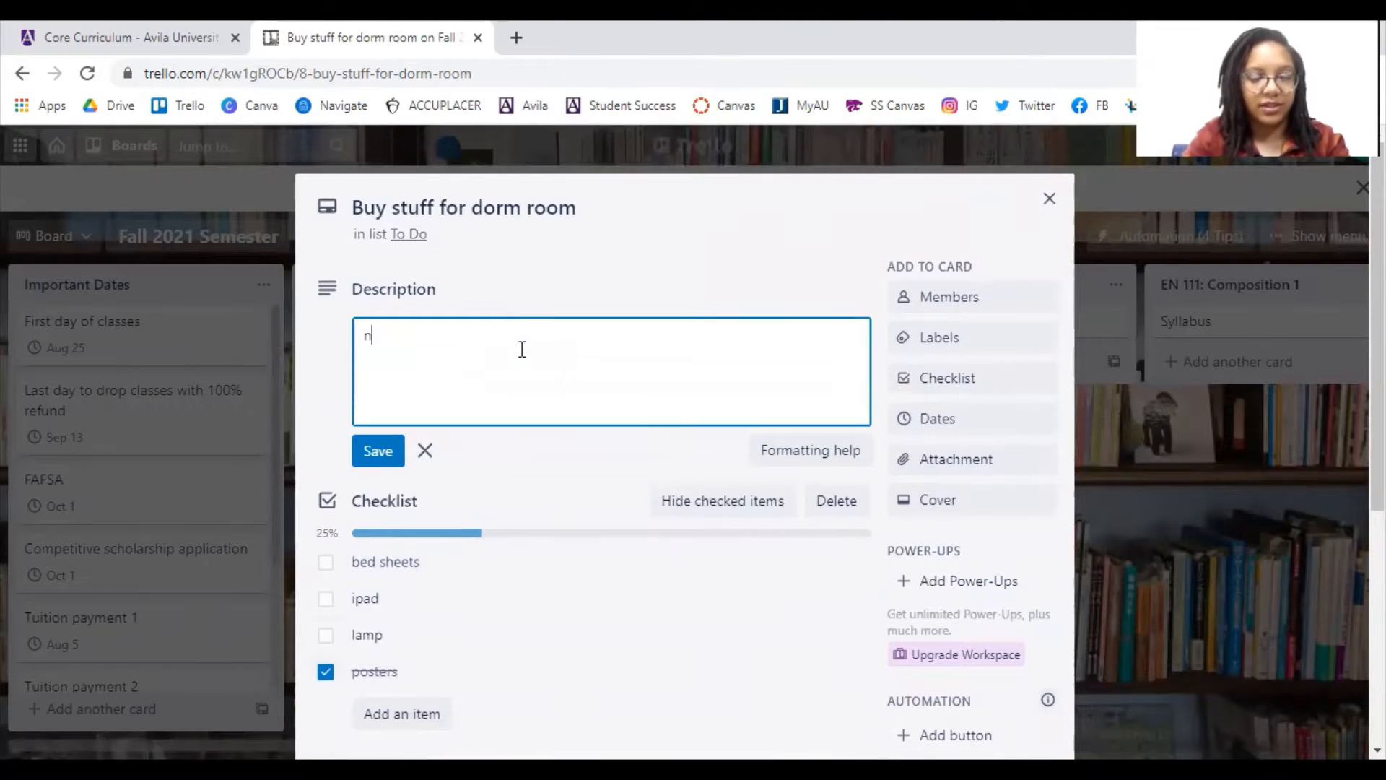
type("eed to go t")
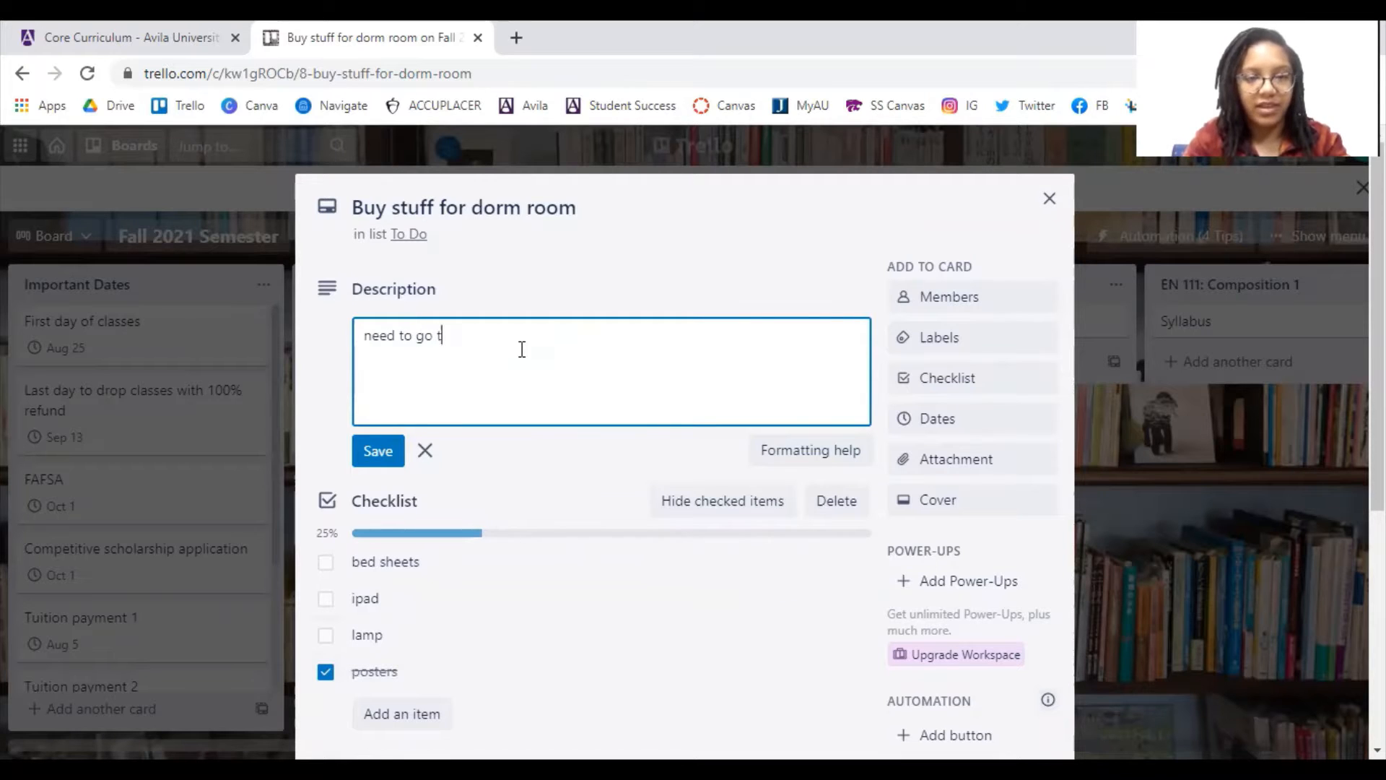
type("o Target")
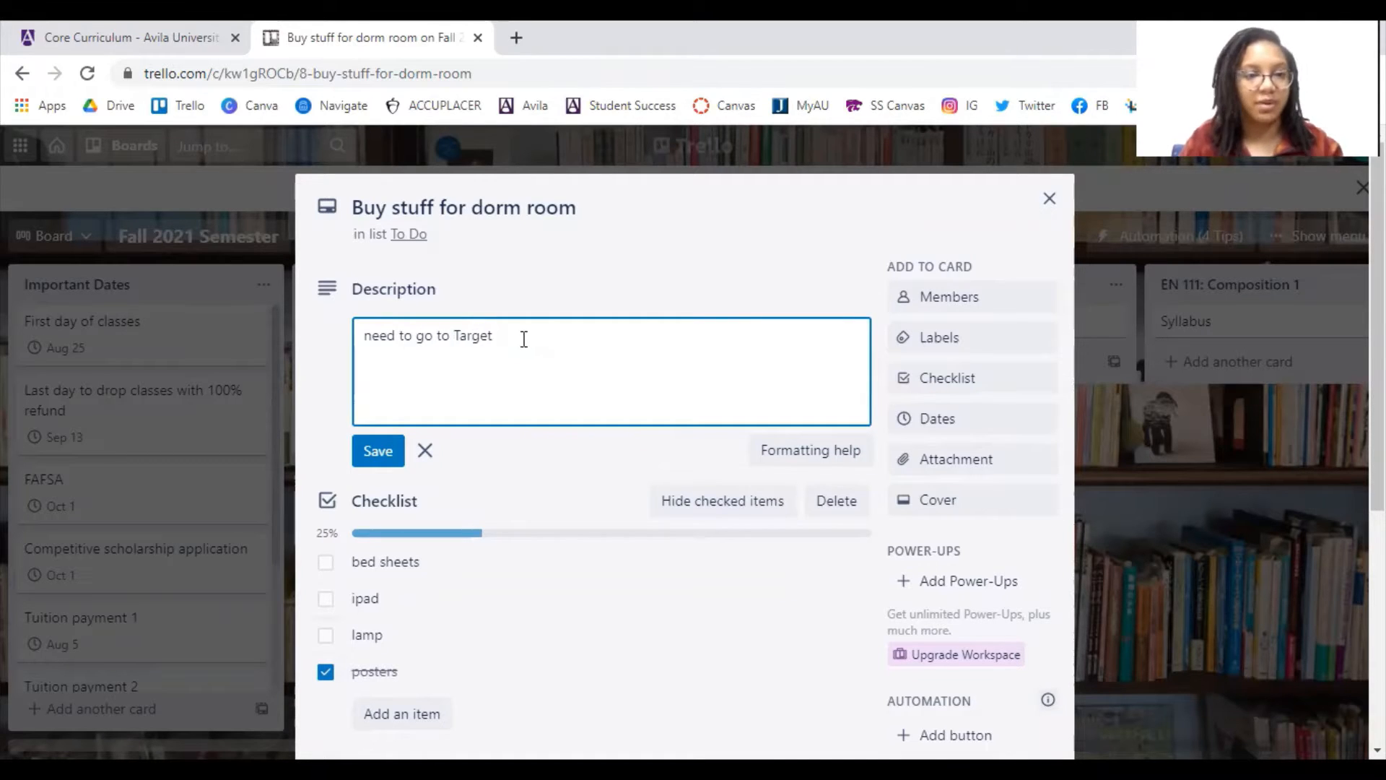
left_click(378, 450)
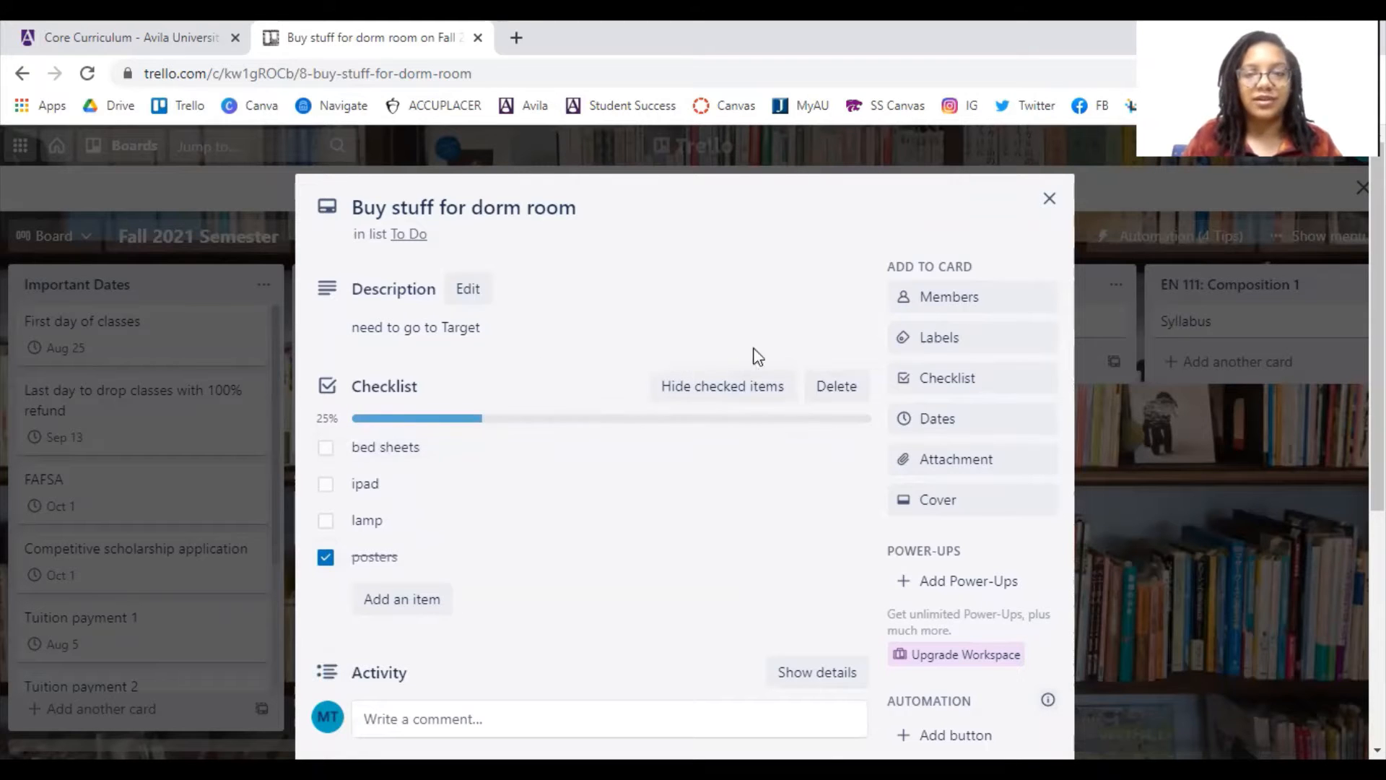
Step: Give the "Buy stuff for dorm room" card a bright sky-blue cover
scroll(635, 426, "down", 5)
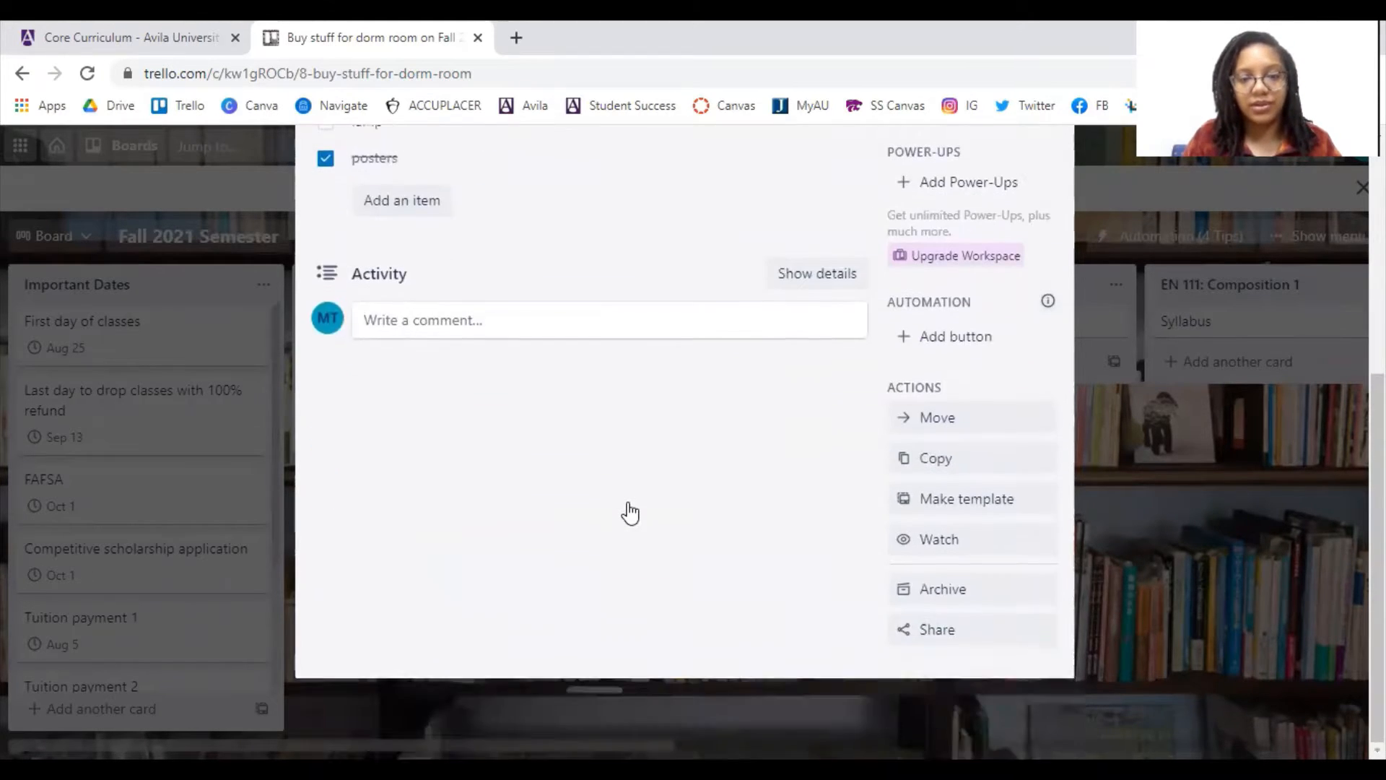
scroll(628, 510, "up", 3)
scroll(630, 512, "up", 2)
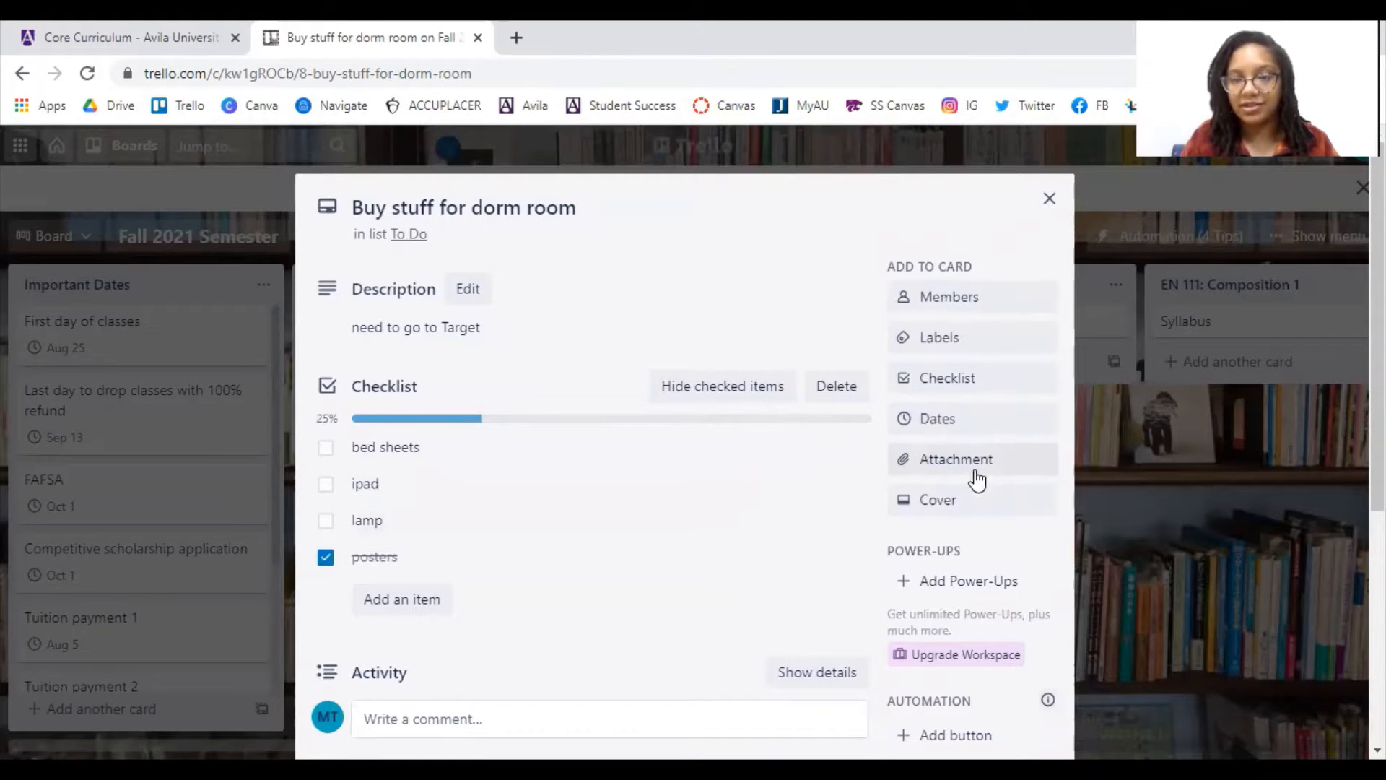
left_click(966, 505)
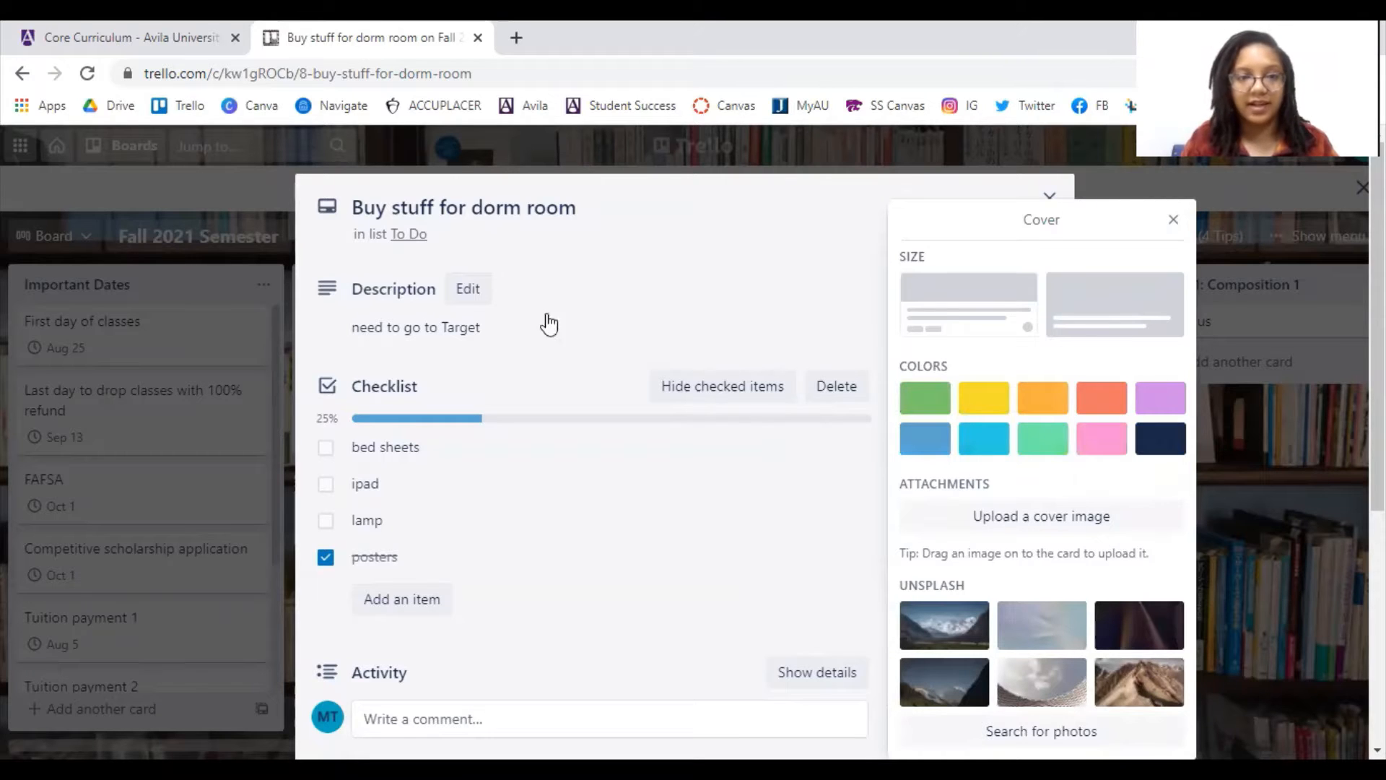
left_click(987, 444)
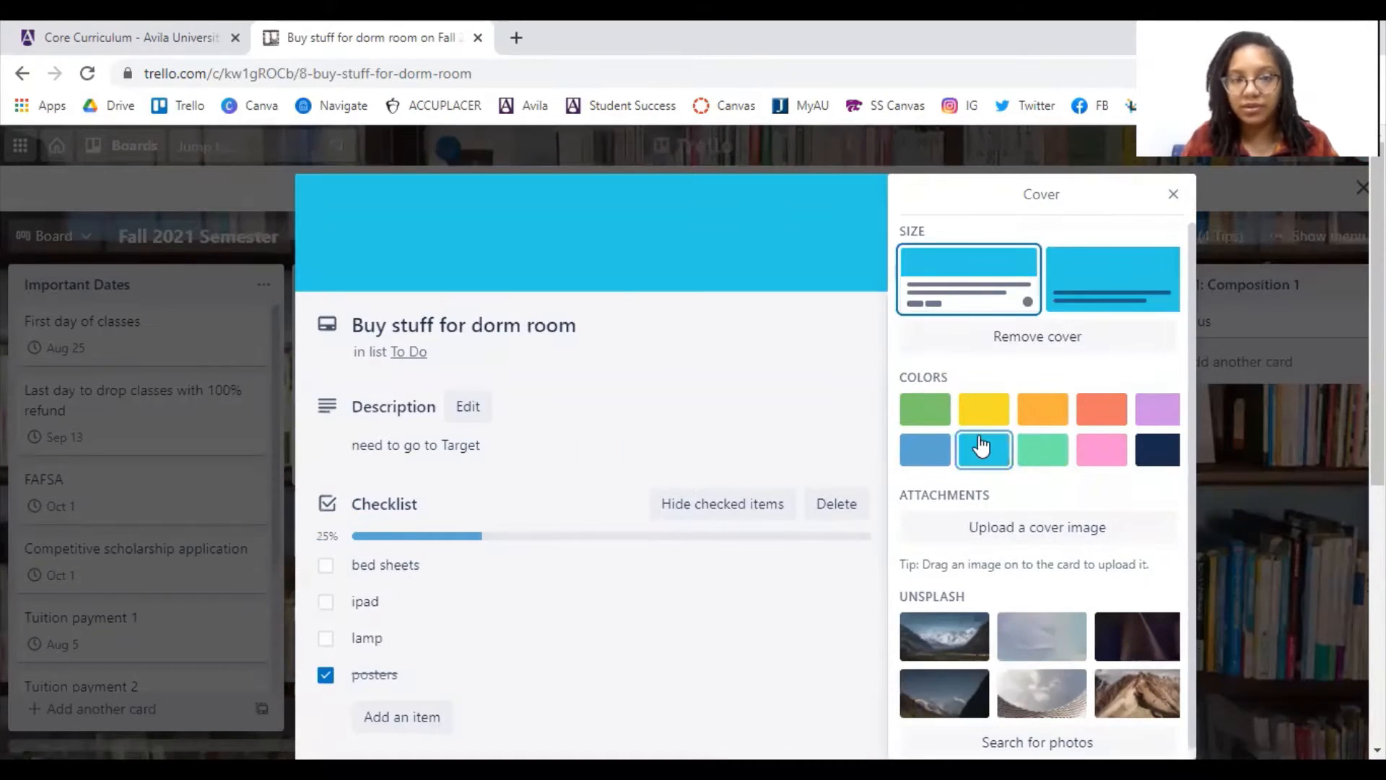
left_click(1173, 196)
left_click(1060, 201)
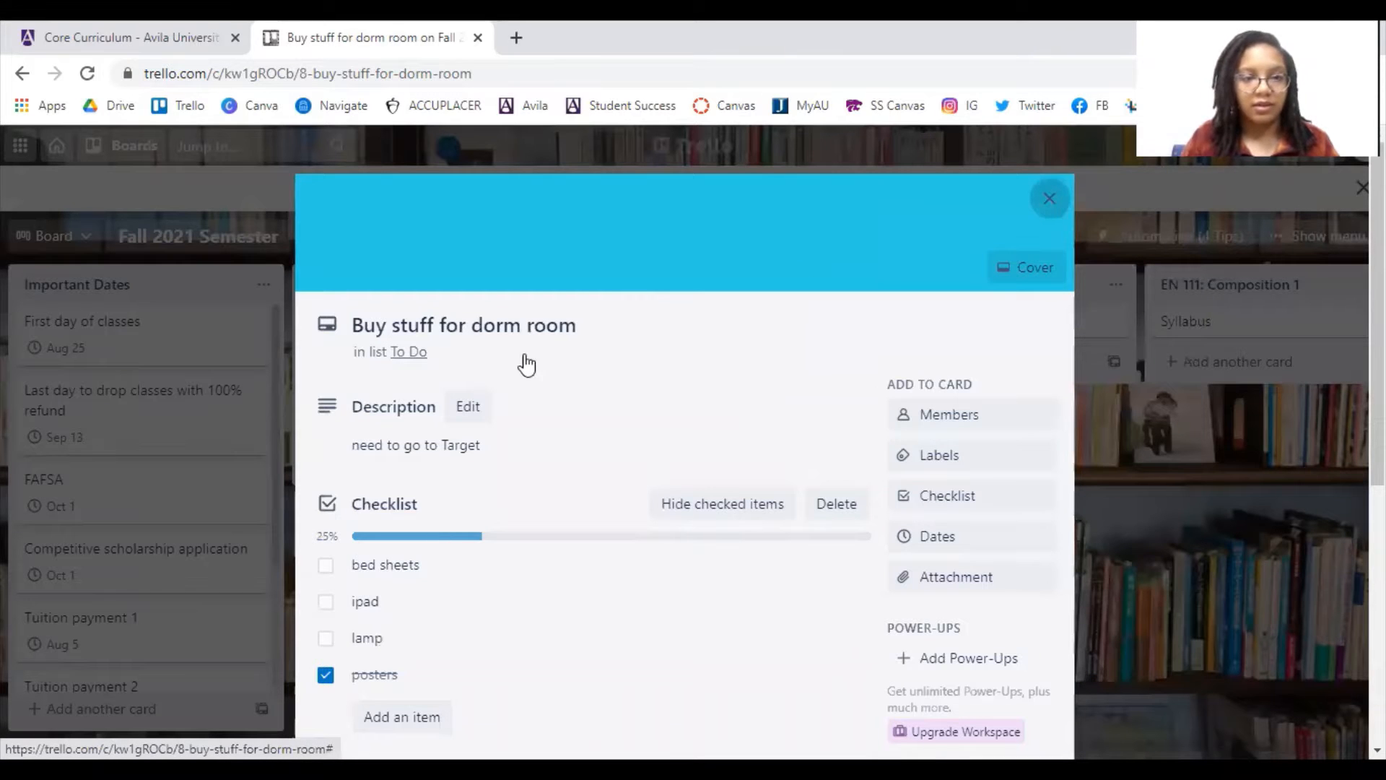
Step: Change the cover size so the colour fills the whole card, and return to the board
left_click(471, 394)
left_click(1009, 267)
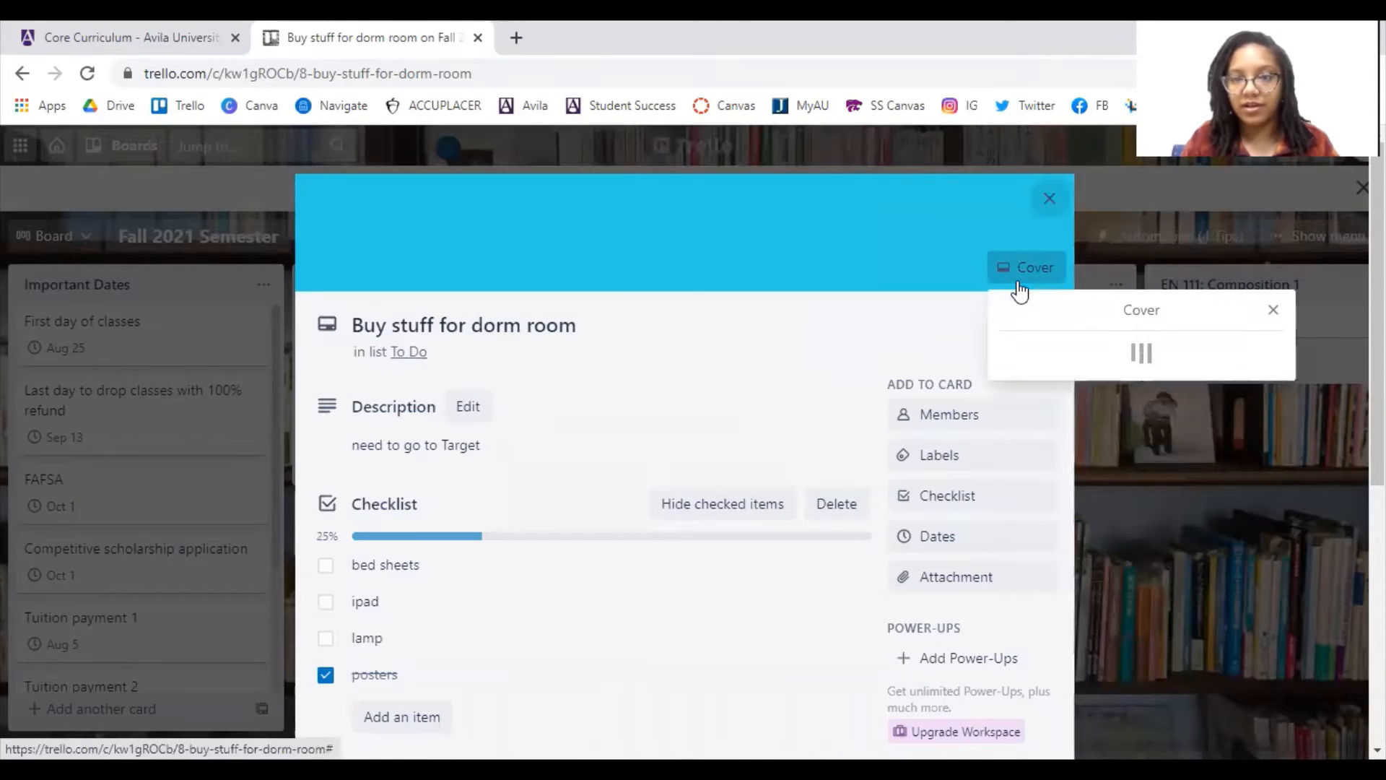
left_click(1223, 287)
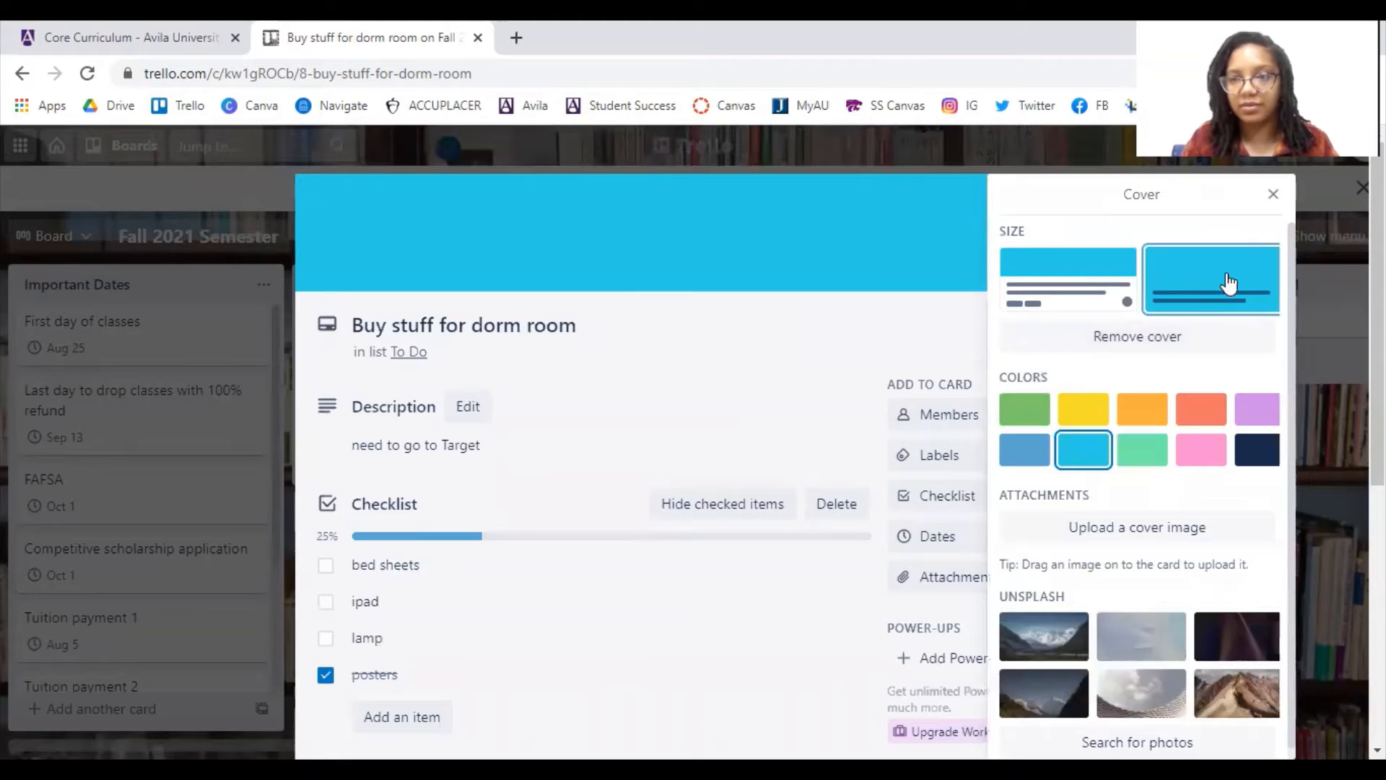
left_click(1287, 192)
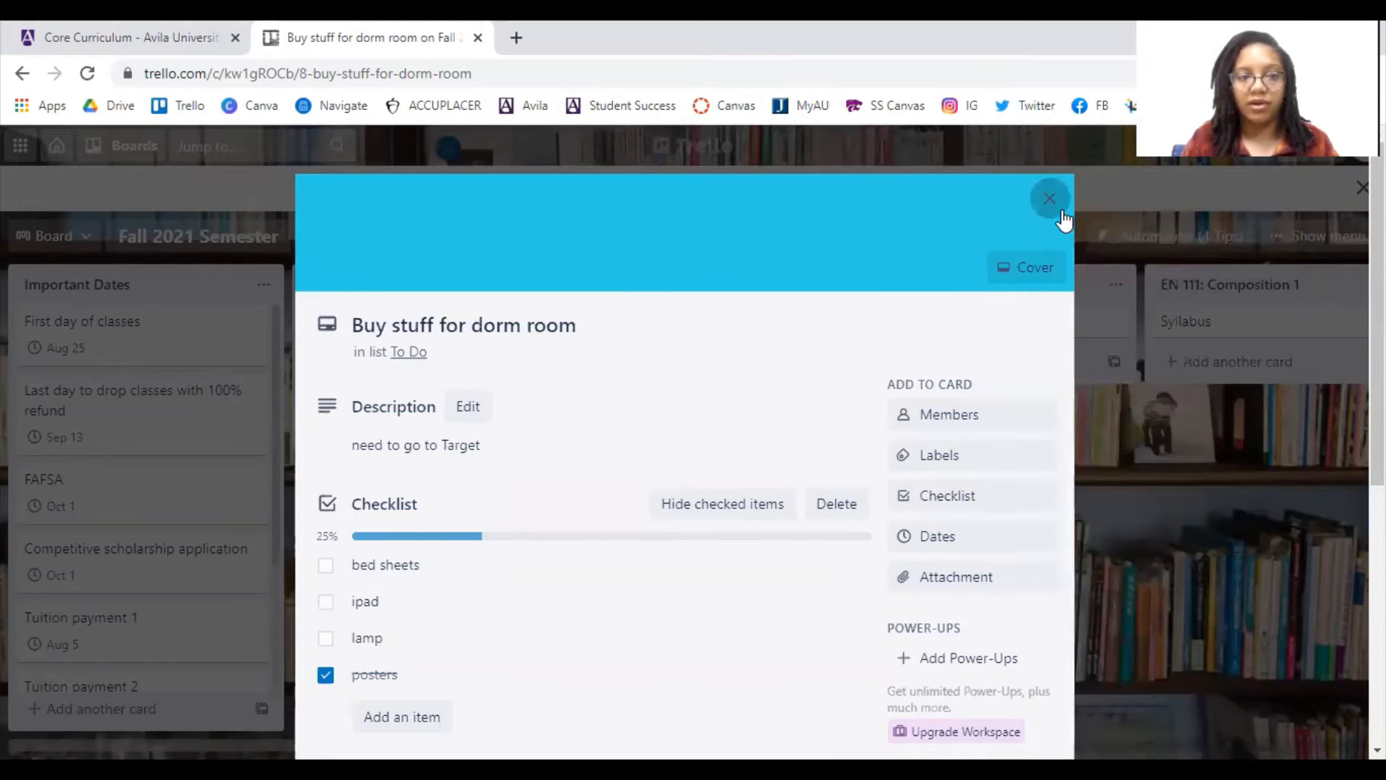
key("Escape")
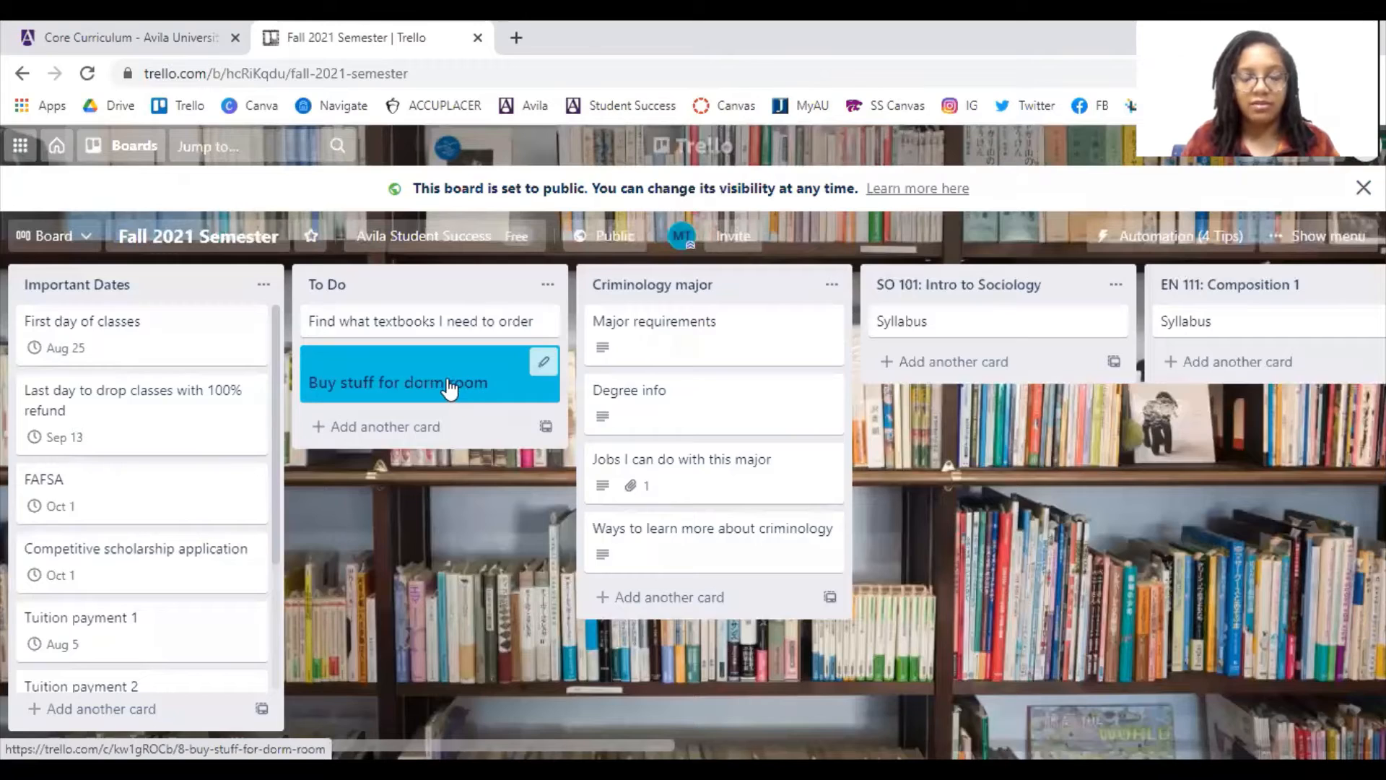
Step: Remove the cover from the "Buy stuff for dorm room" card and close the card
left_click(452, 384)
left_click(1057, 273)
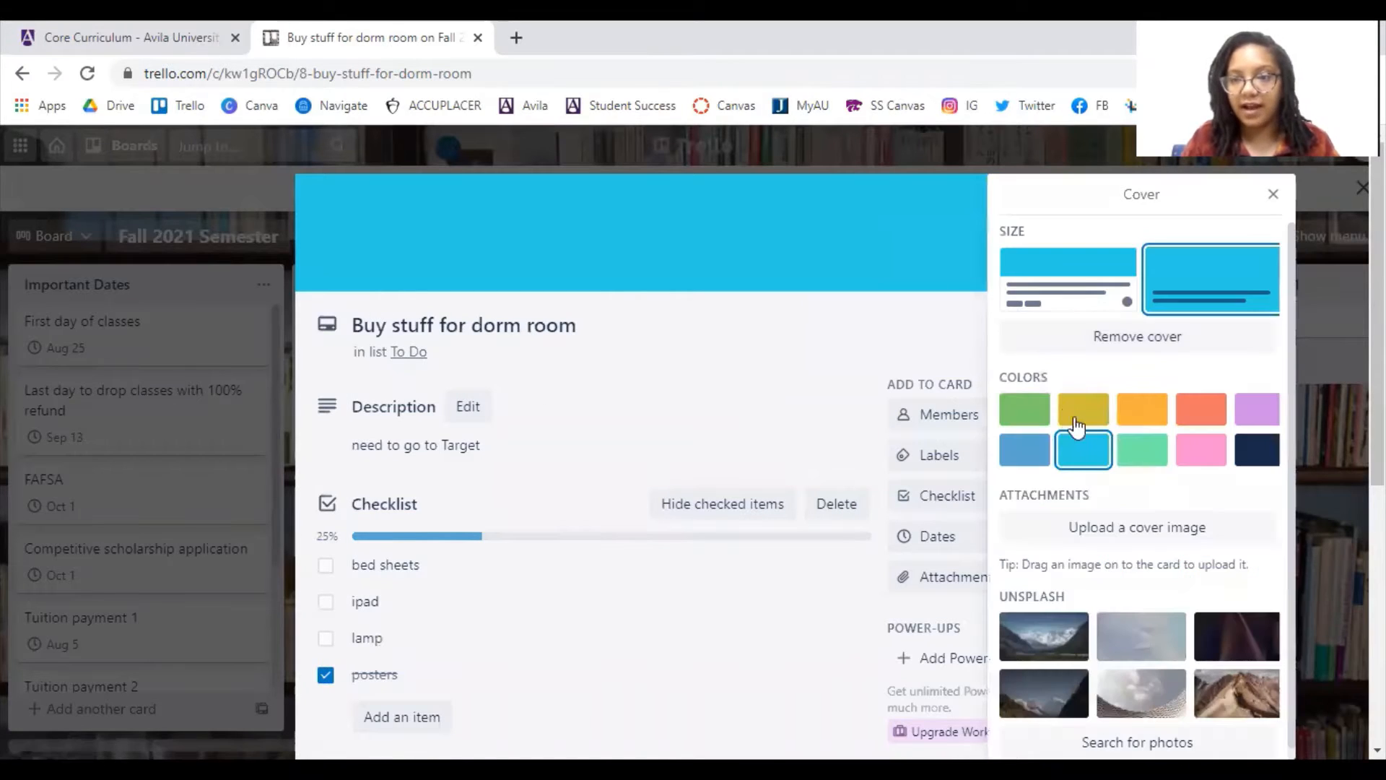
left_click(1126, 338)
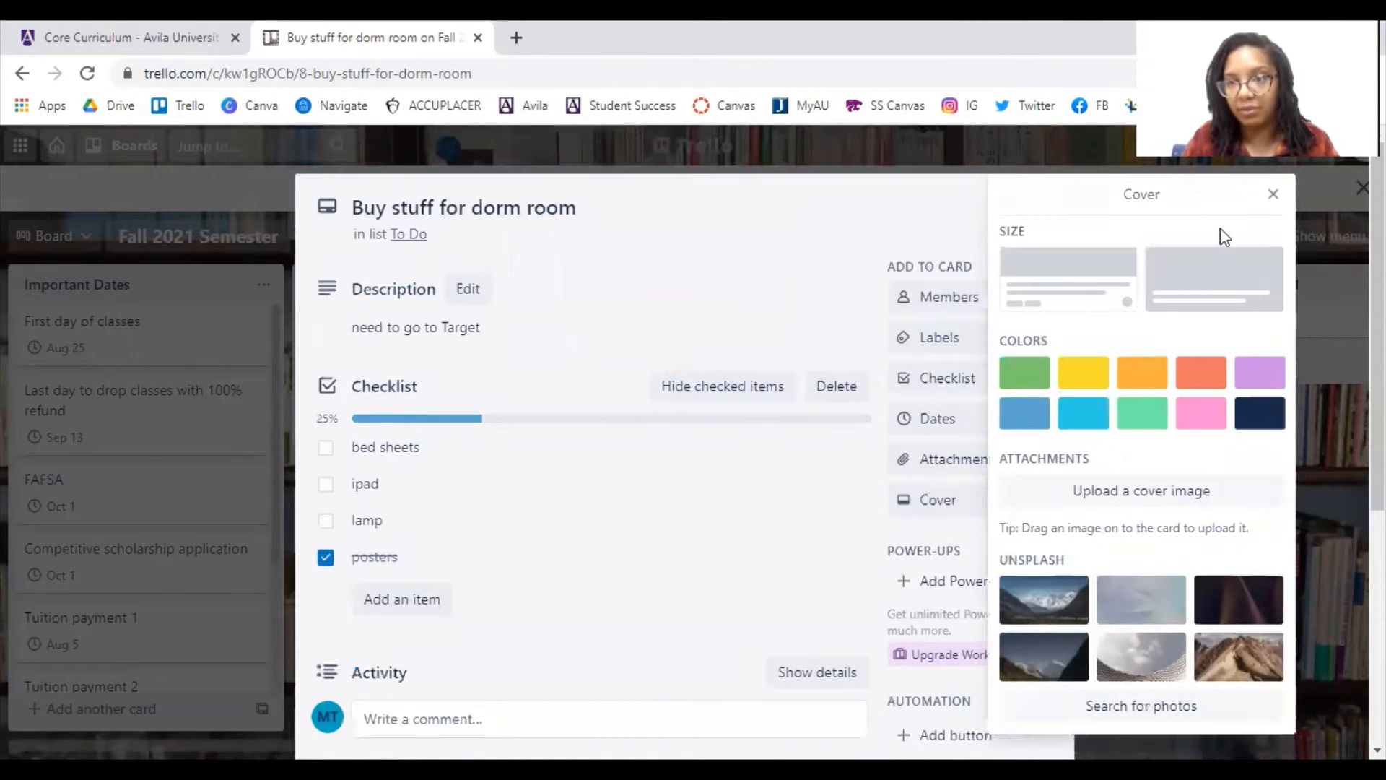
left_click(1272, 193)
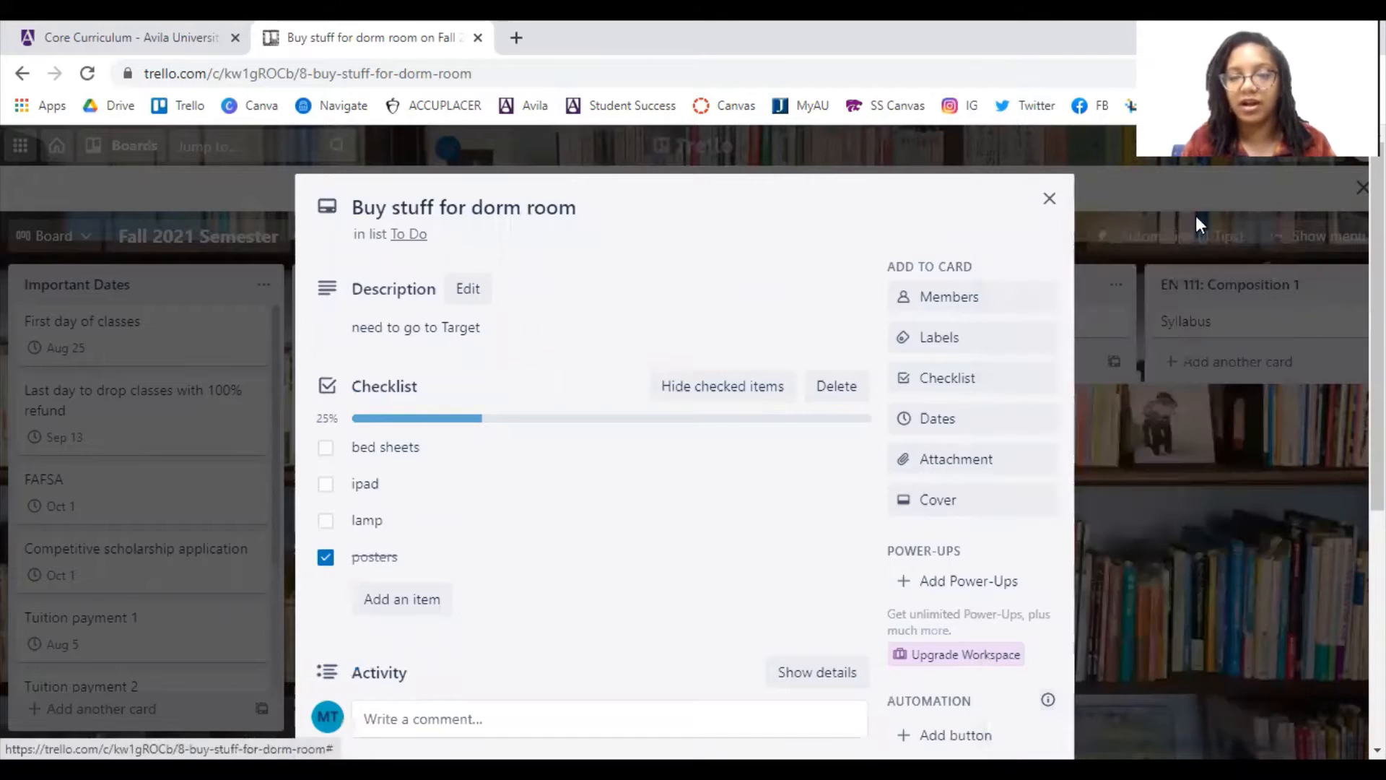
left_click(1047, 200)
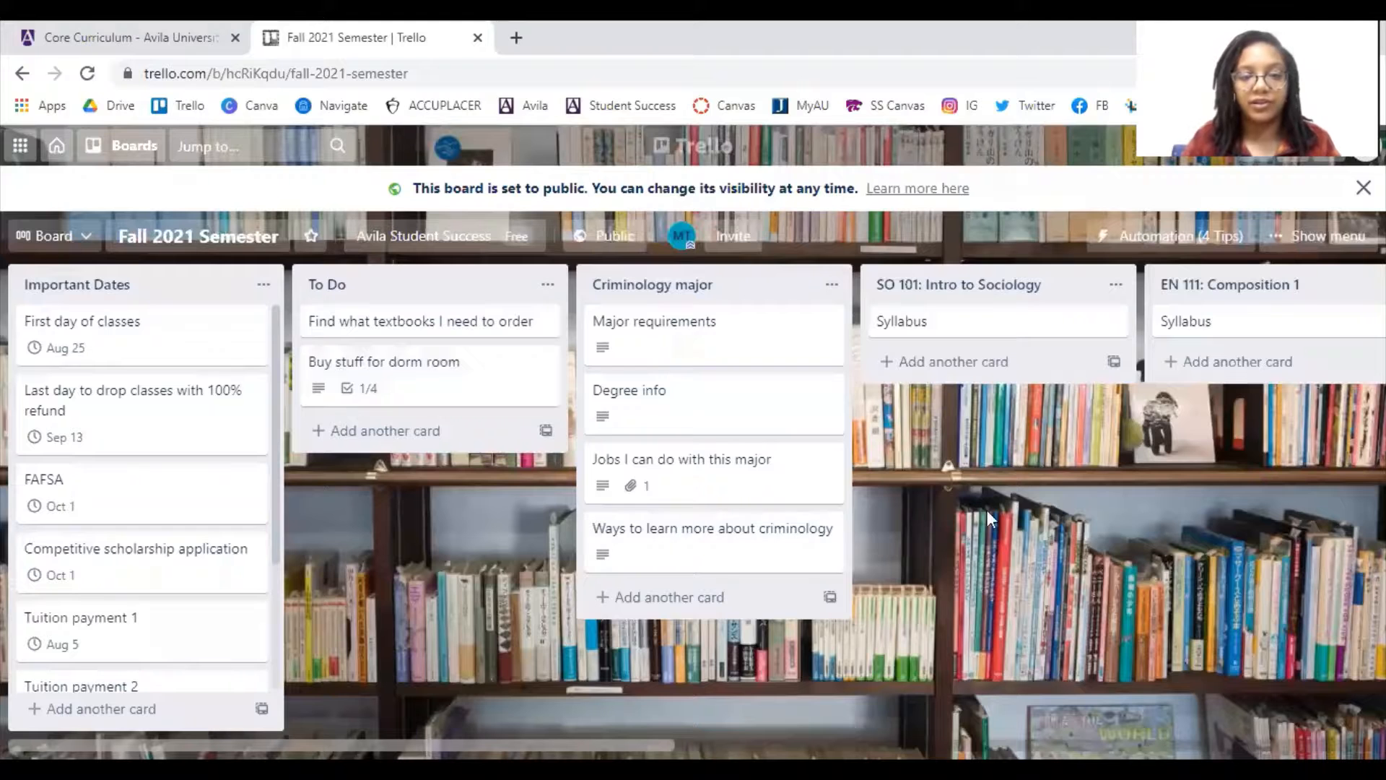
Step: Review the "Degree info" and "Ways to learn more about criminology" cards in the Criminology major list
left_click_drag(995, 503, 869, 513)
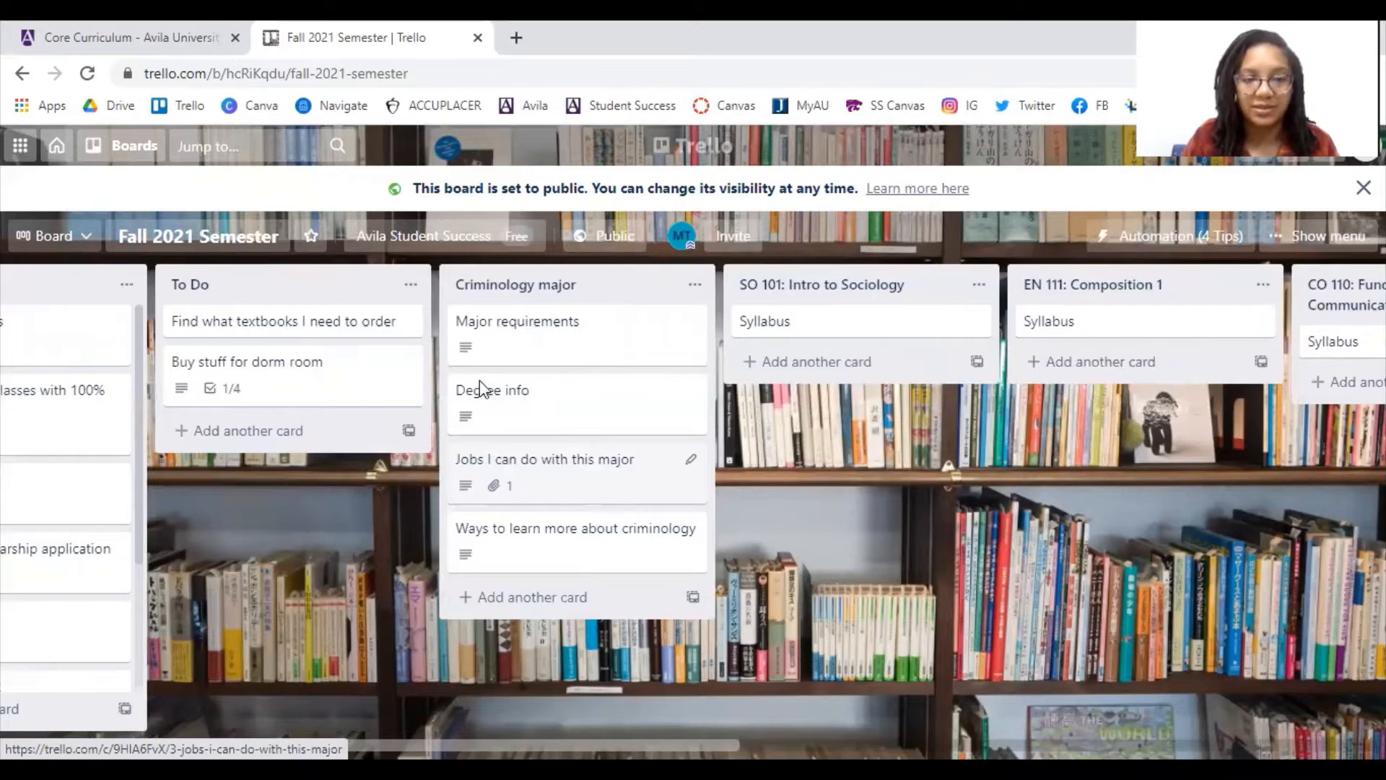
left_click(555, 360)
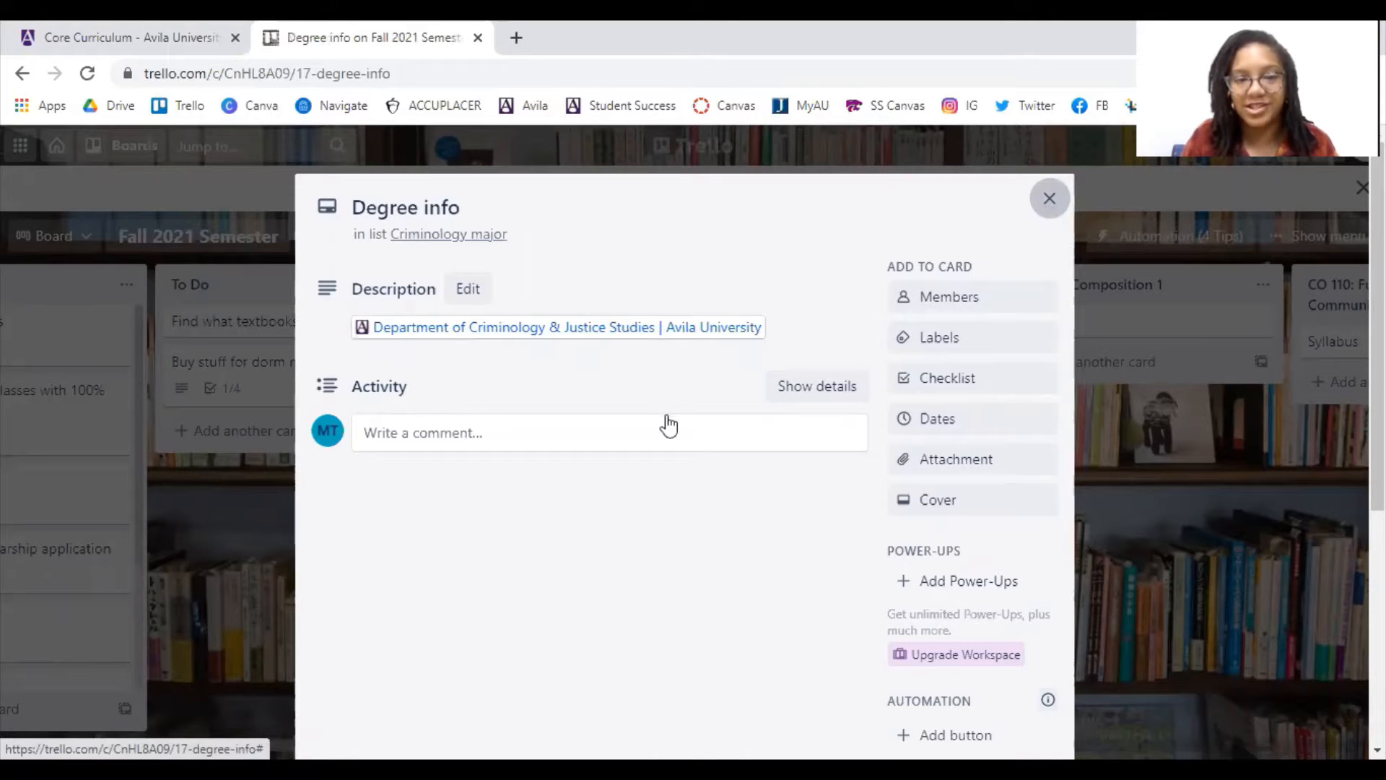
key("Escape")
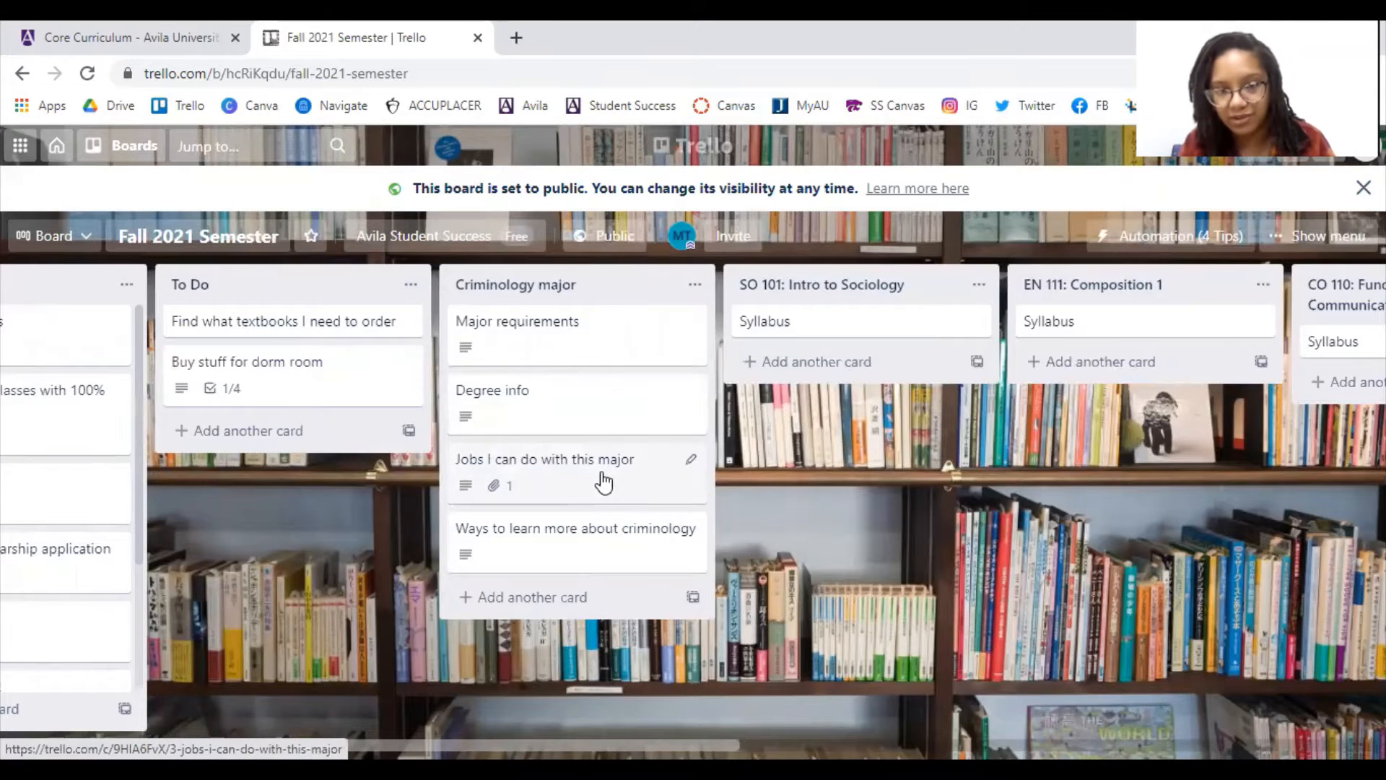
left_click(603, 557)
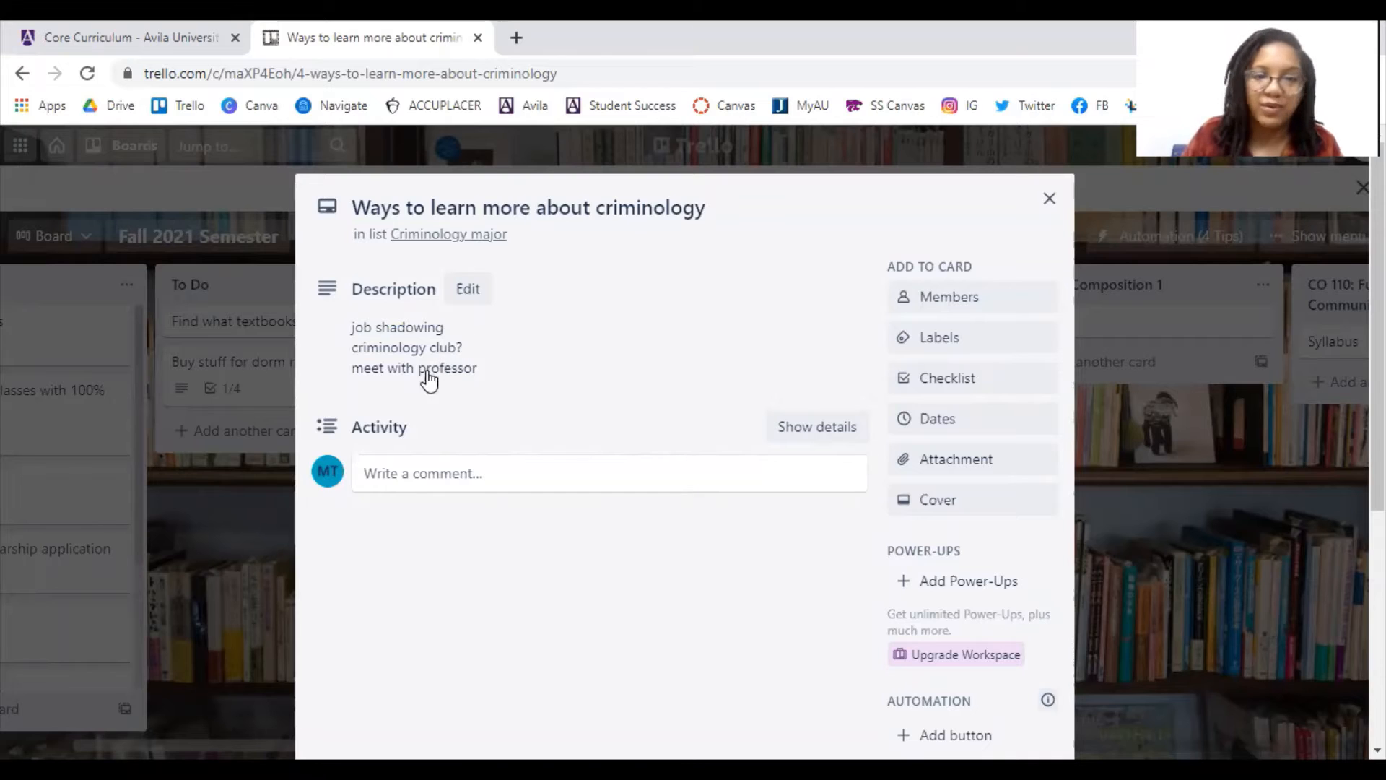
Step: Close the "Ways to learn more about criminology" card and look over the course lists from SO 101 to MA 120
left_click(1051, 206)
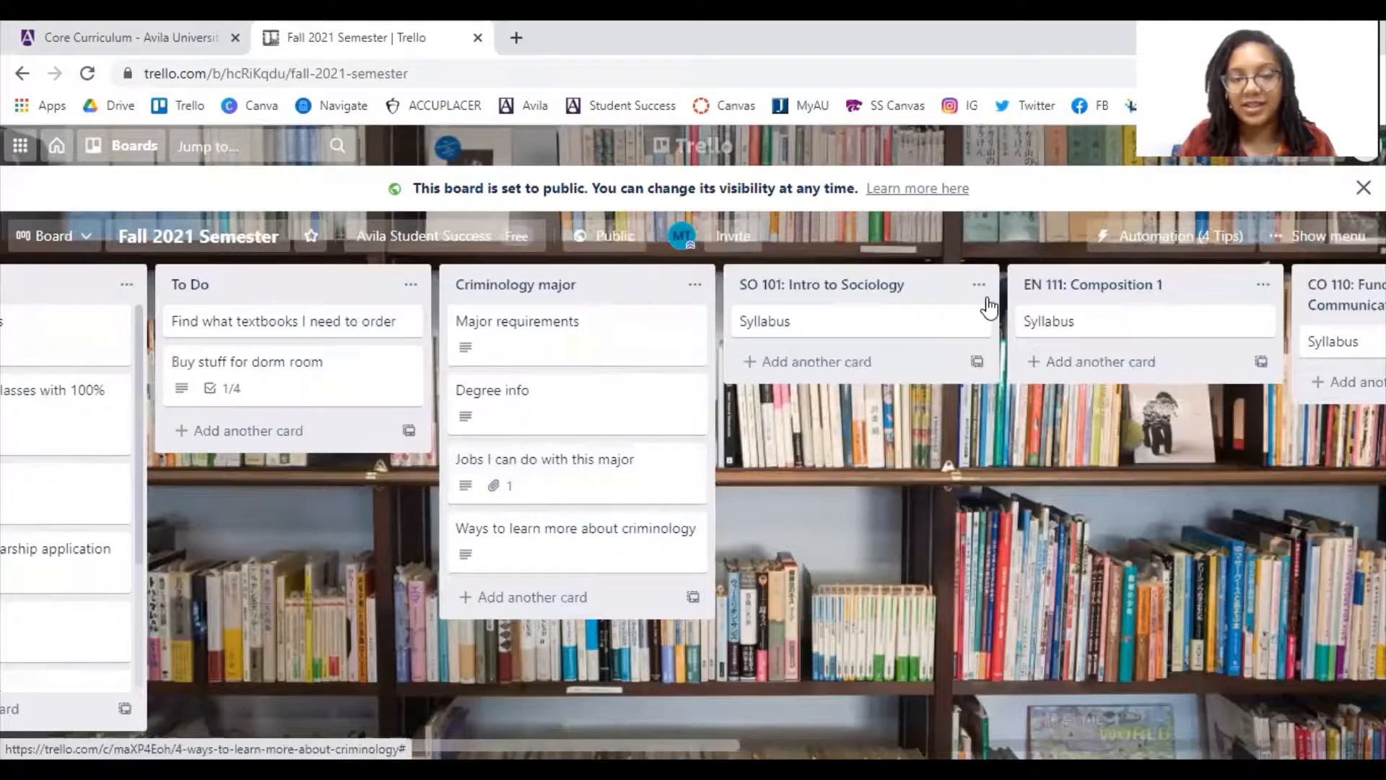
left_click_drag(1159, 465, 703, 504)
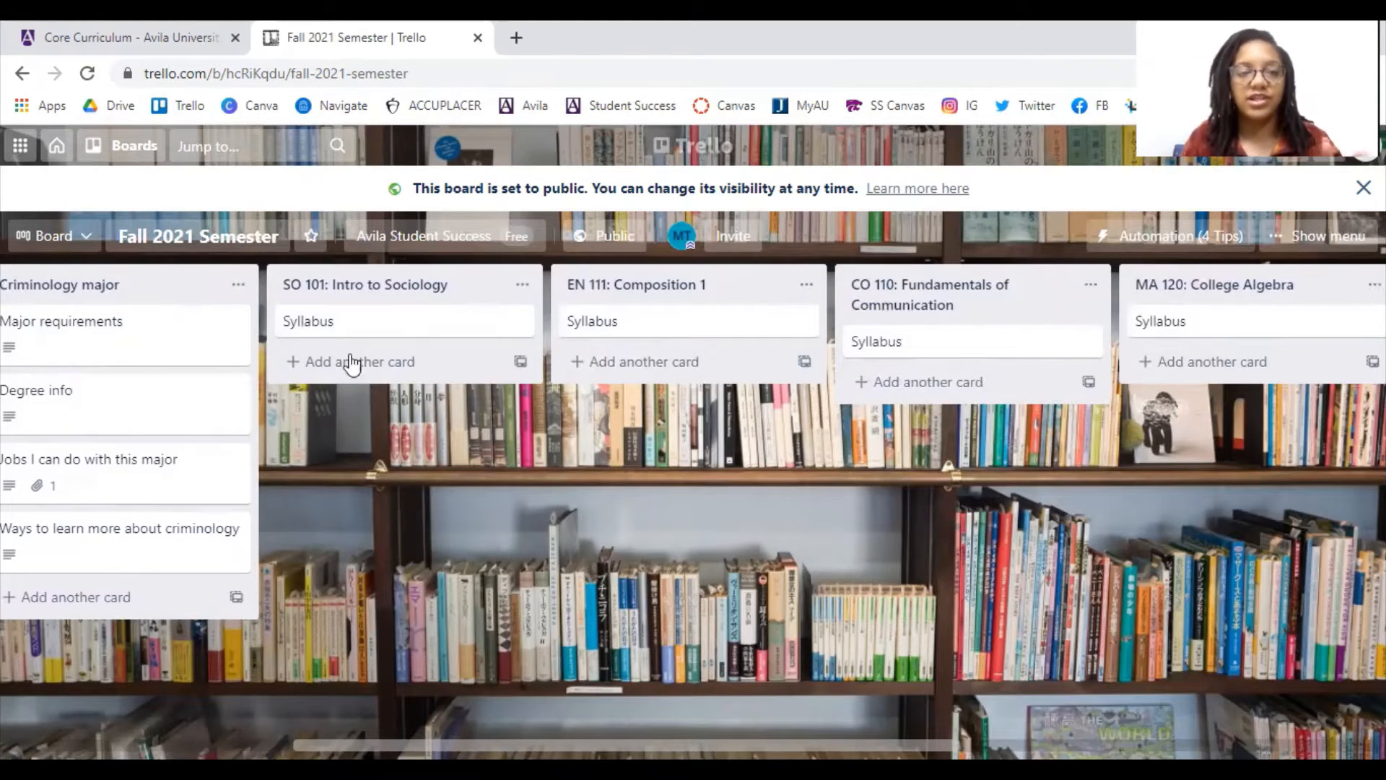
left_click_drag(1173, 474, 1055, 494)
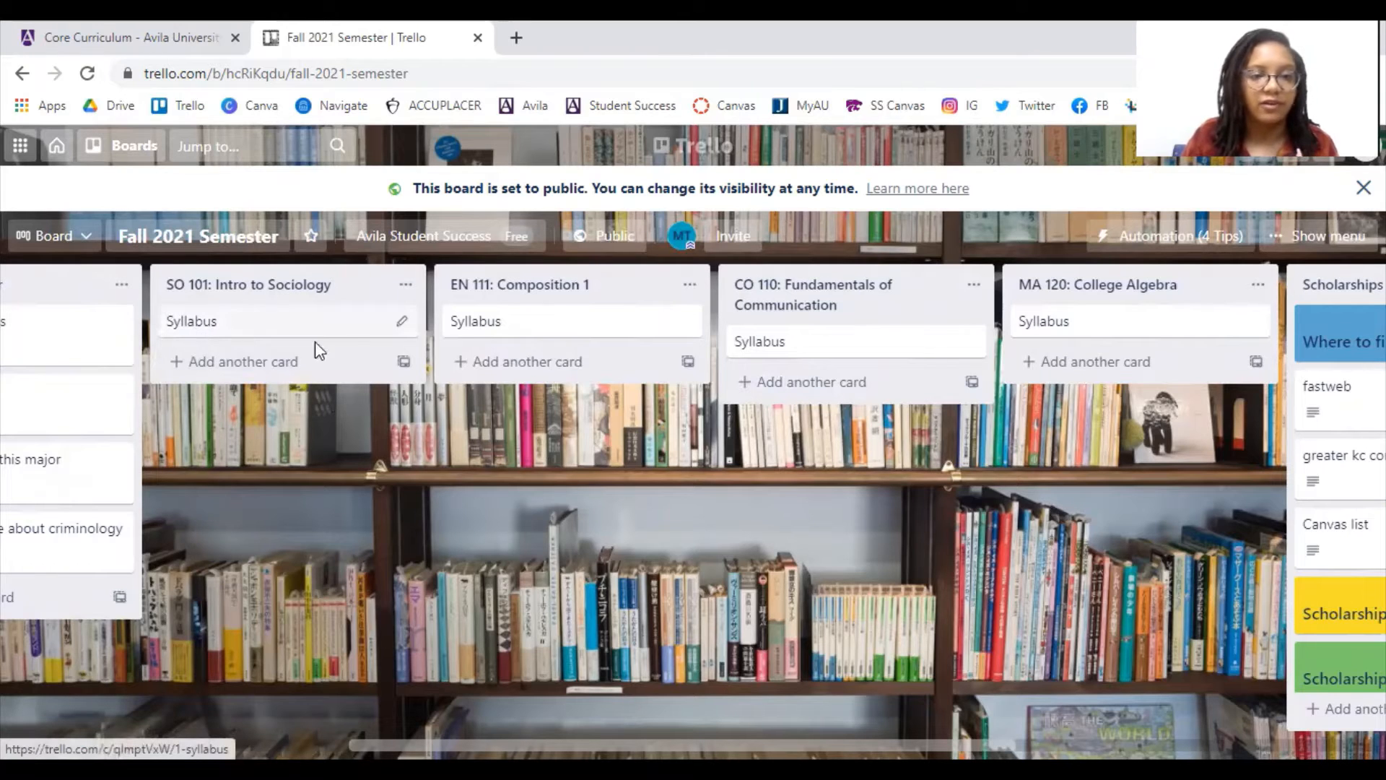
Step: Add a card titled "exam" to the SO 101: Intro to Sociology list
left_click(241, 365)
type("exam")
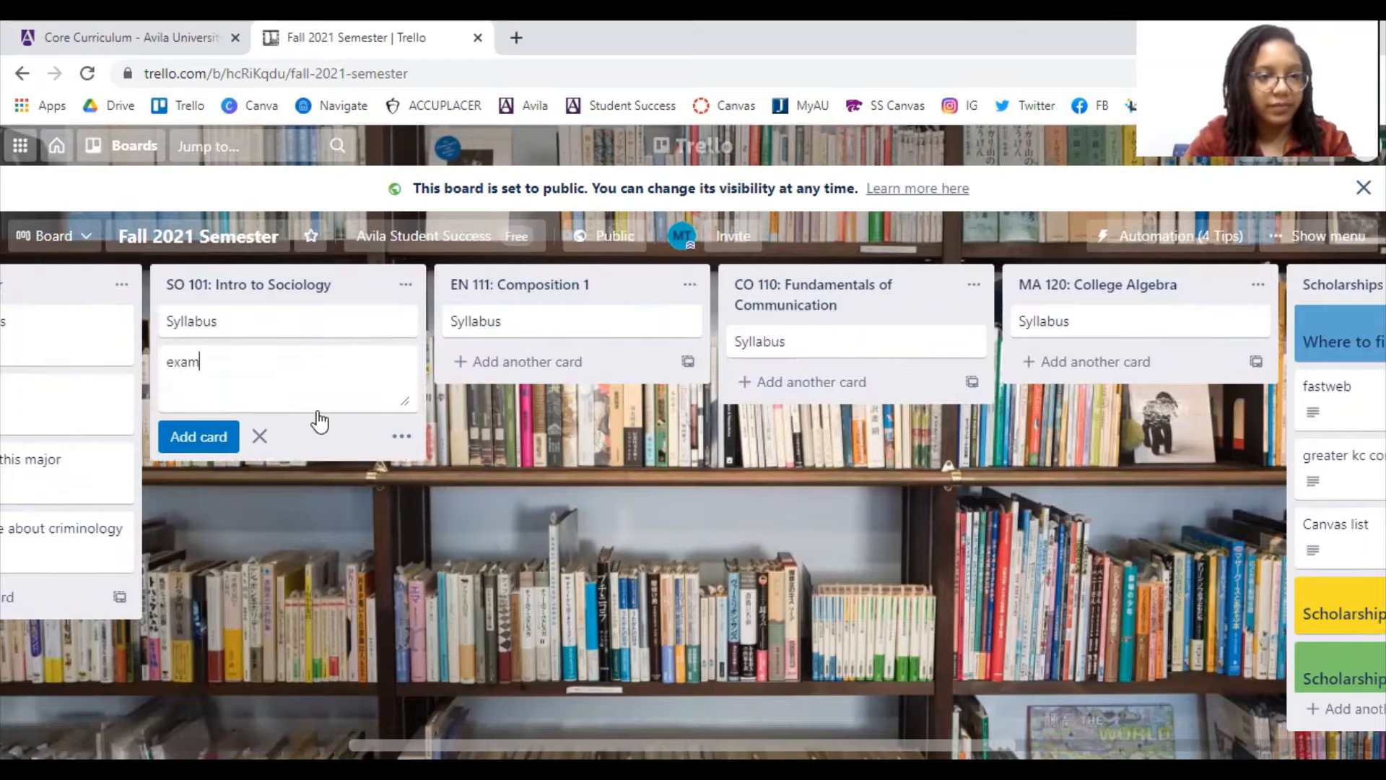
key("Return")
Step: Open the "exam" card and choose July 8, 2021 as its due date
left_click(310, 370)
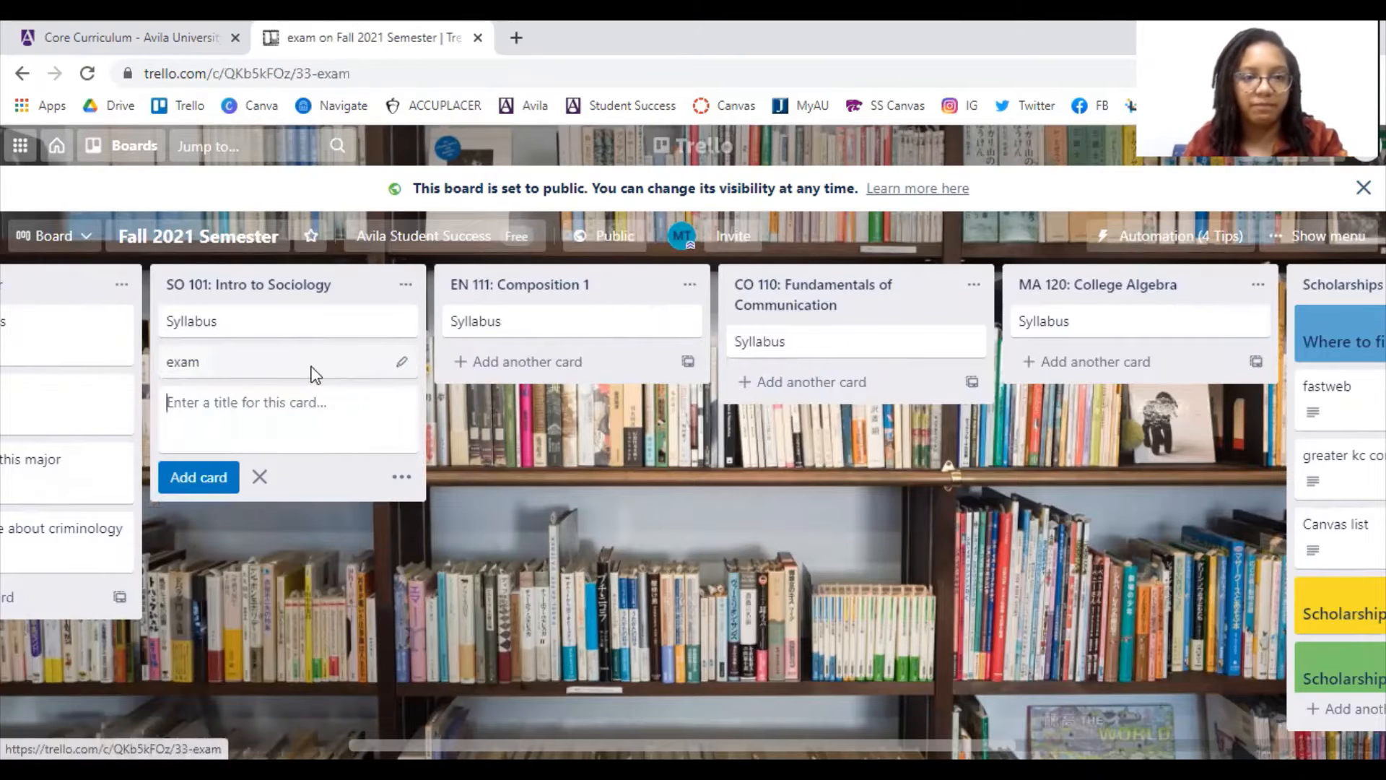
scroll(856, 442, "down", 3)
left_click(931, 226)
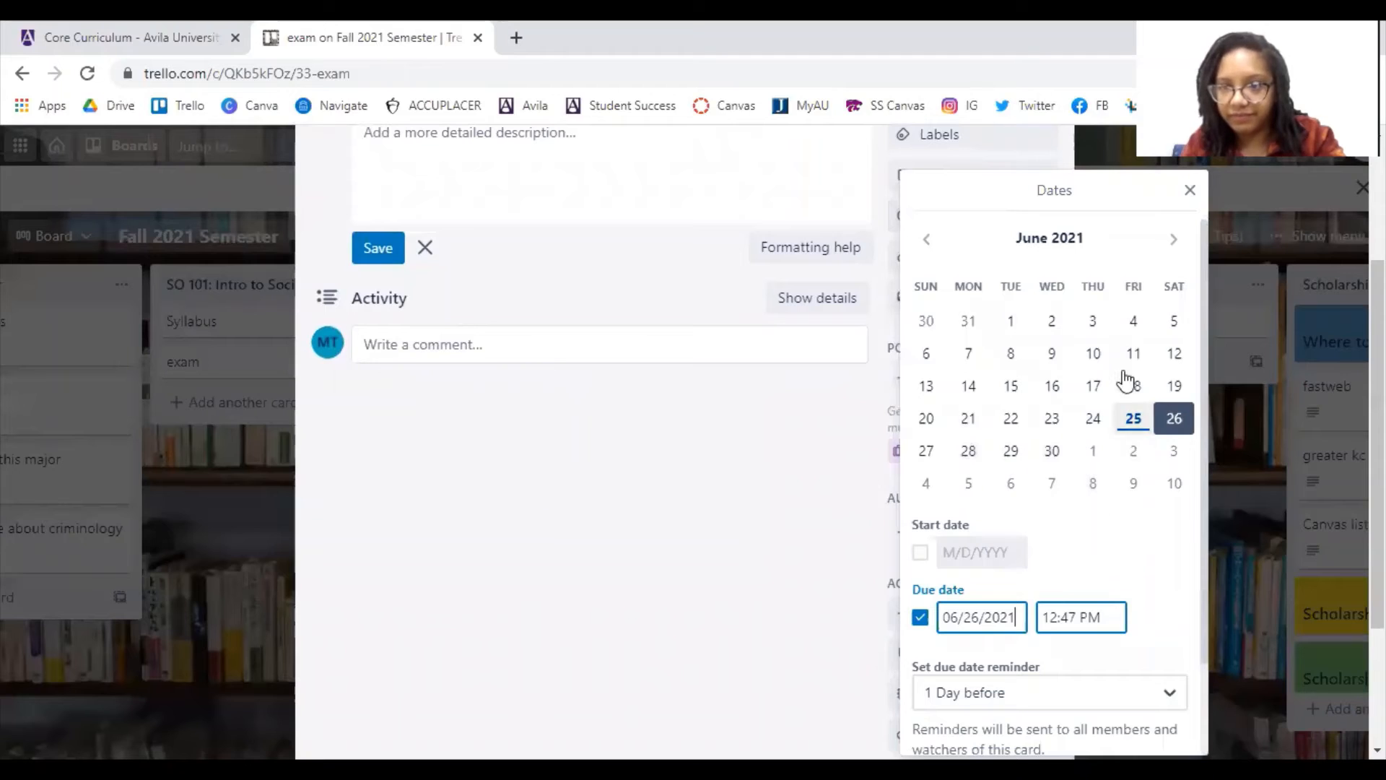
left_click(1173, 239)
left_click(1093, 355)
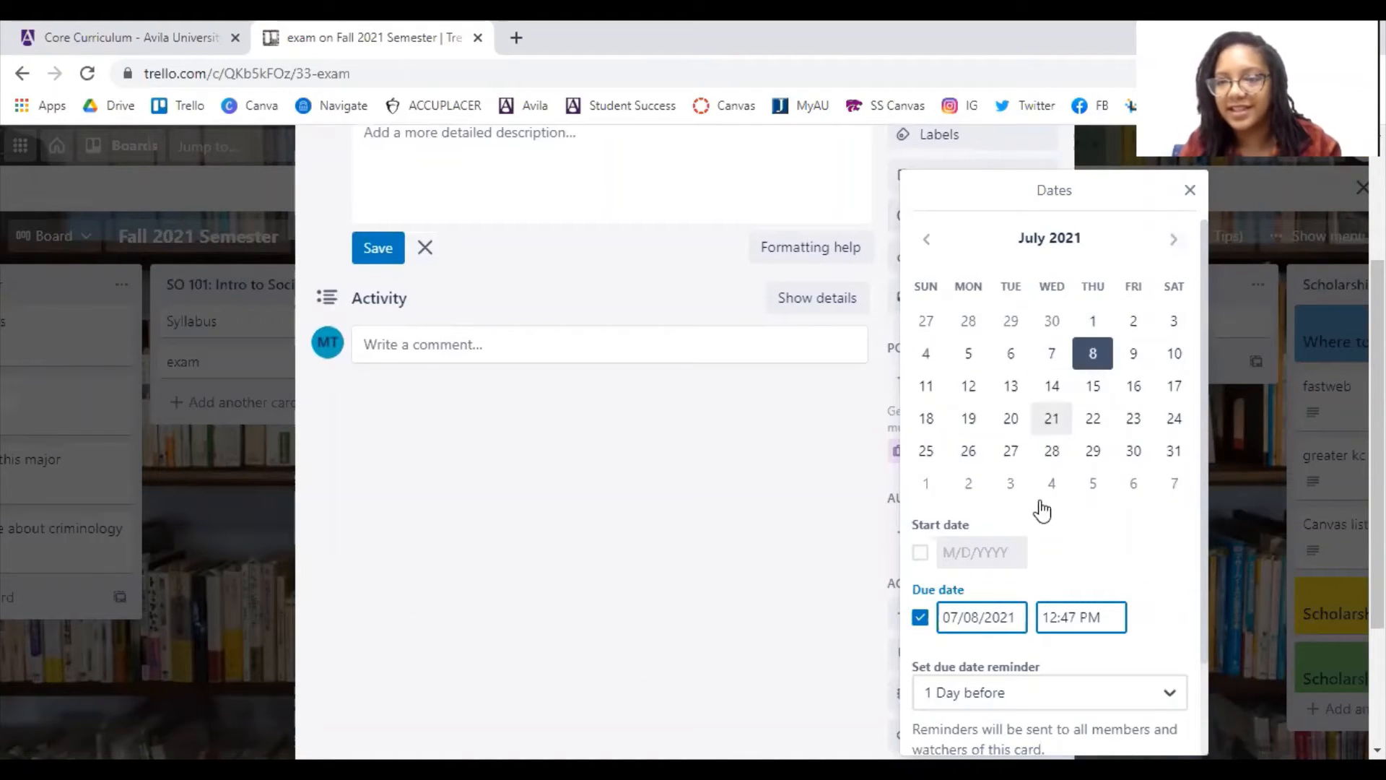
Step: Set the exam's due time to 1 PM, save the date, and close the empty description editor
scroll(1021, 605, "down", 2)
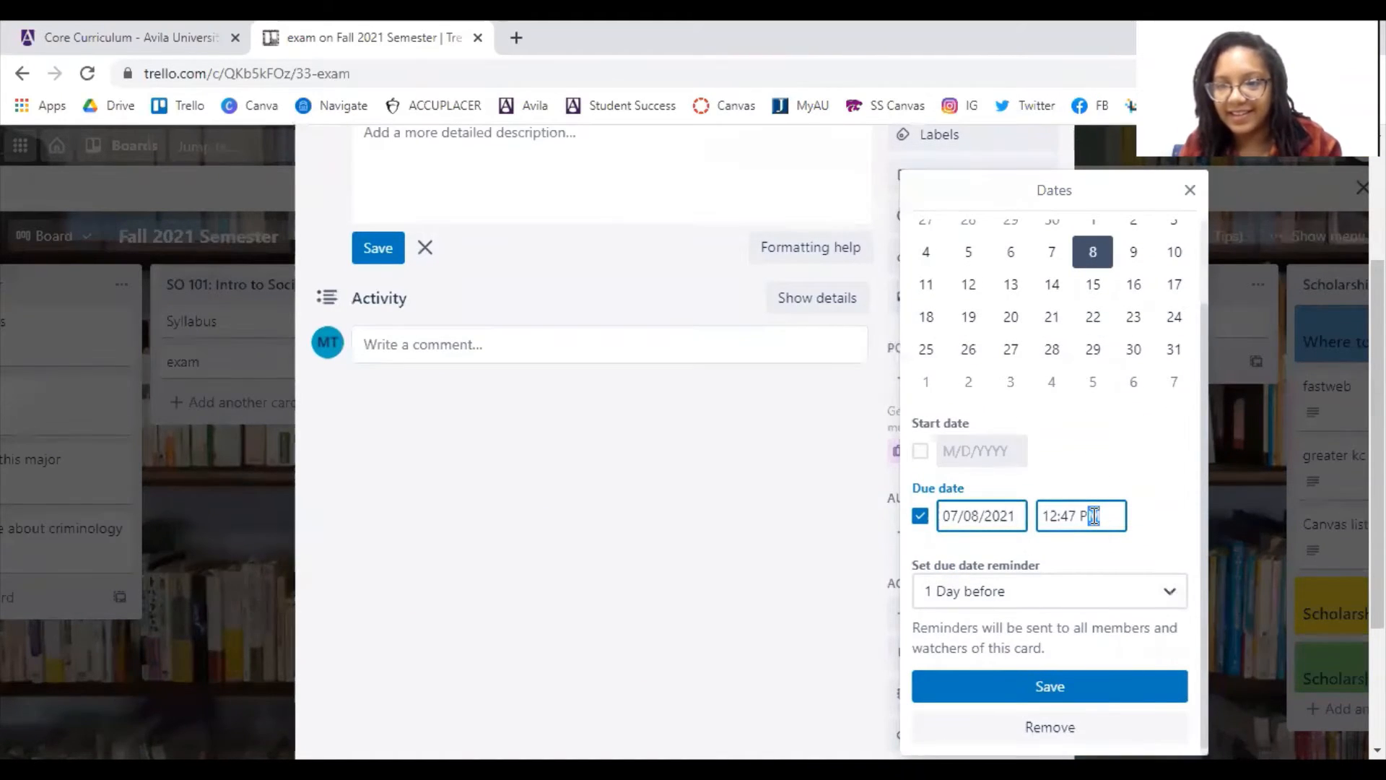
key("BackSpace")
key("BackSpace")
key("BackSpace")
key("BackSpace")
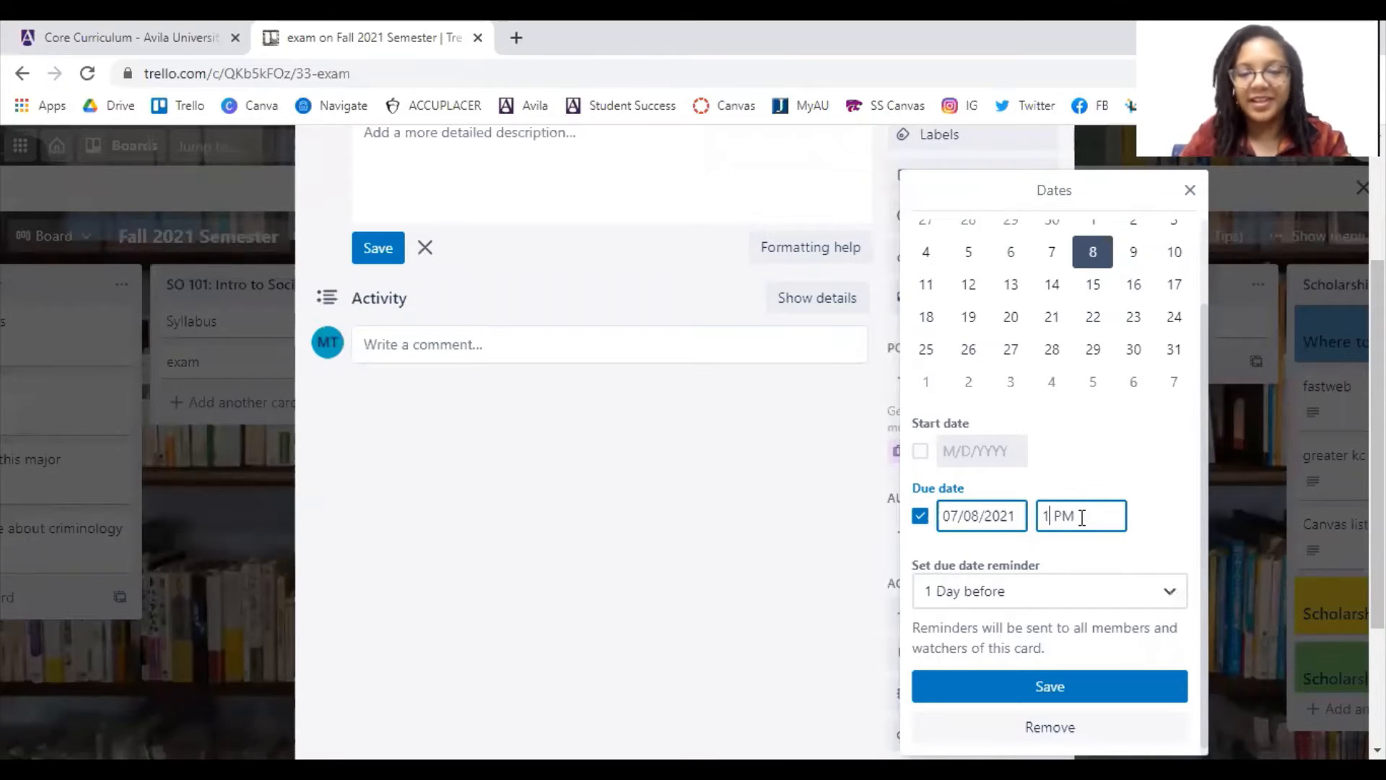
scroll(1080, 649, "down", 1)
left_click(1079, 682)
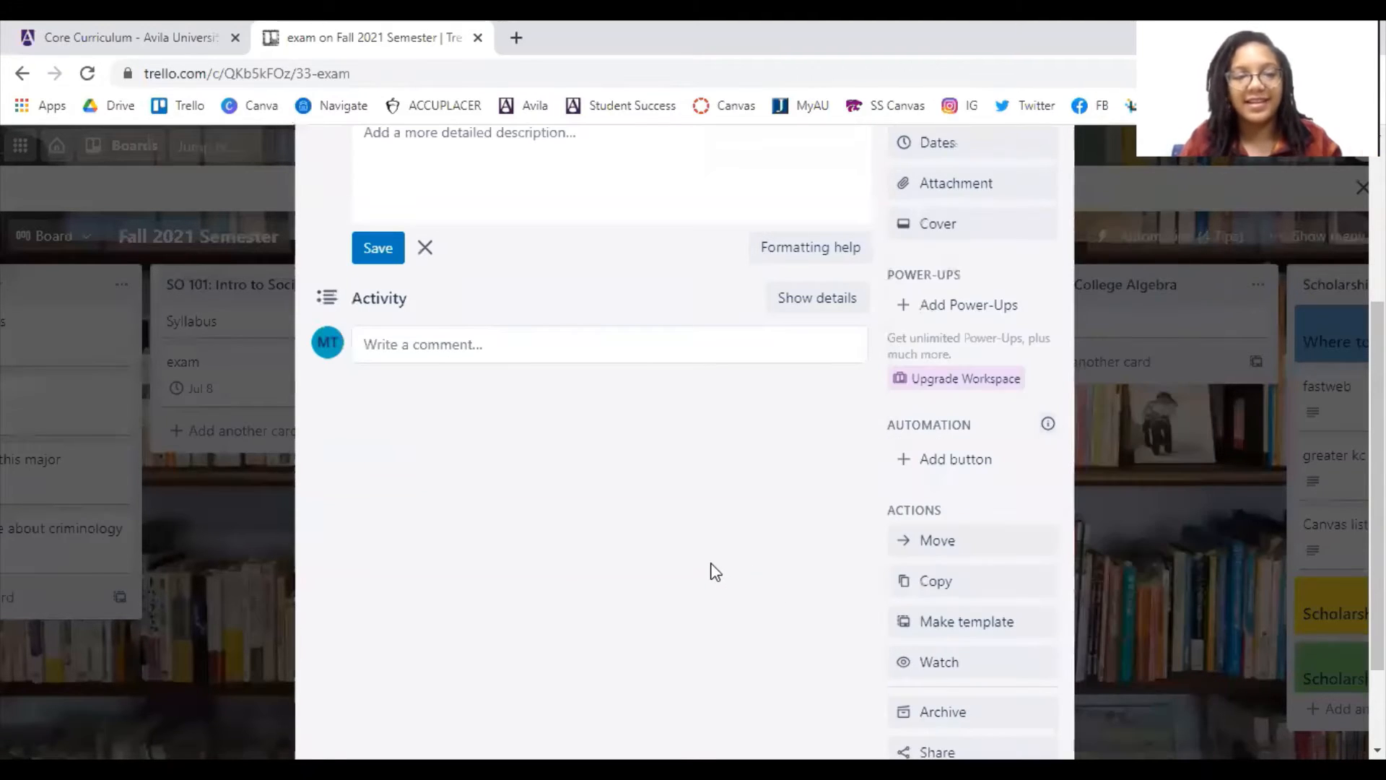
scroll(634, 550, "up", 3)
left_click(437, 455)
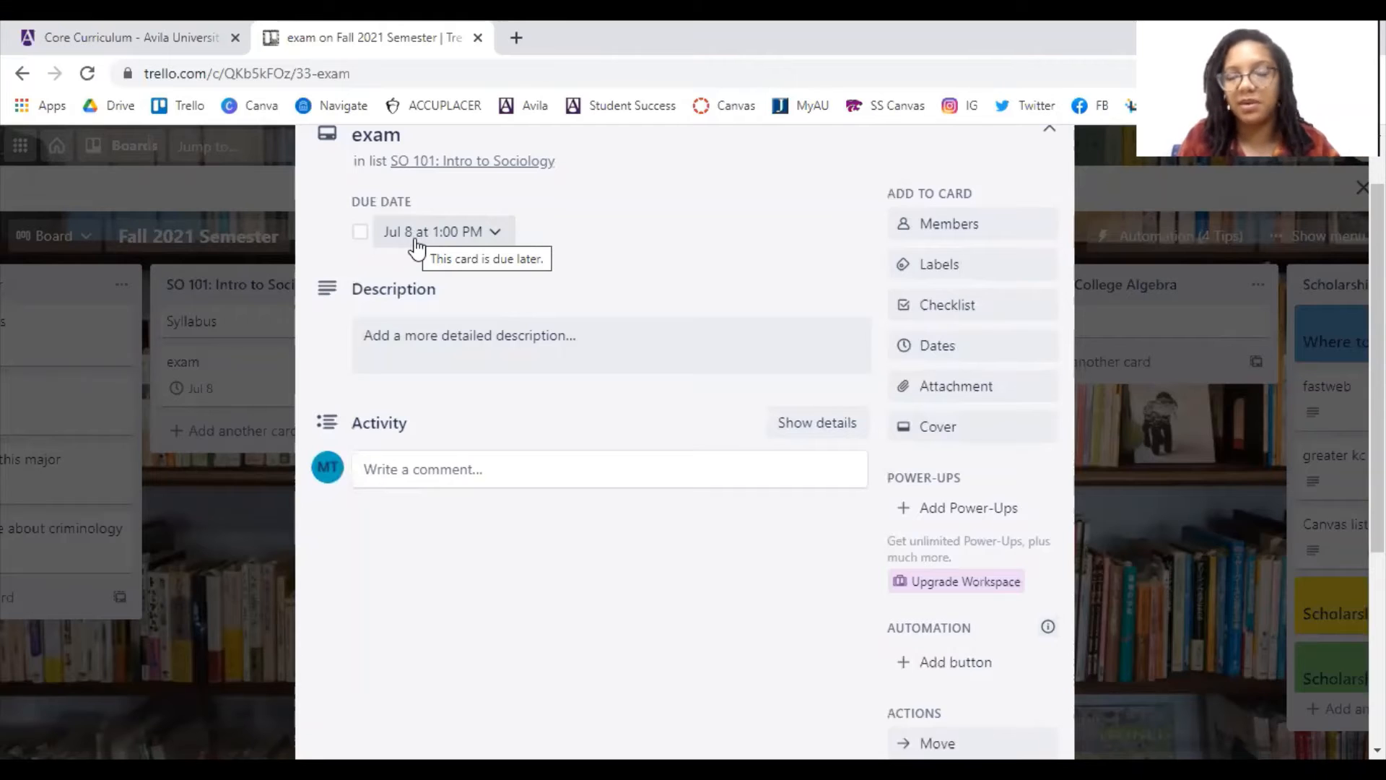
Step: Review the due date reminder options for the "exam" card and close the date settings without changing them
left_click(417, 250)
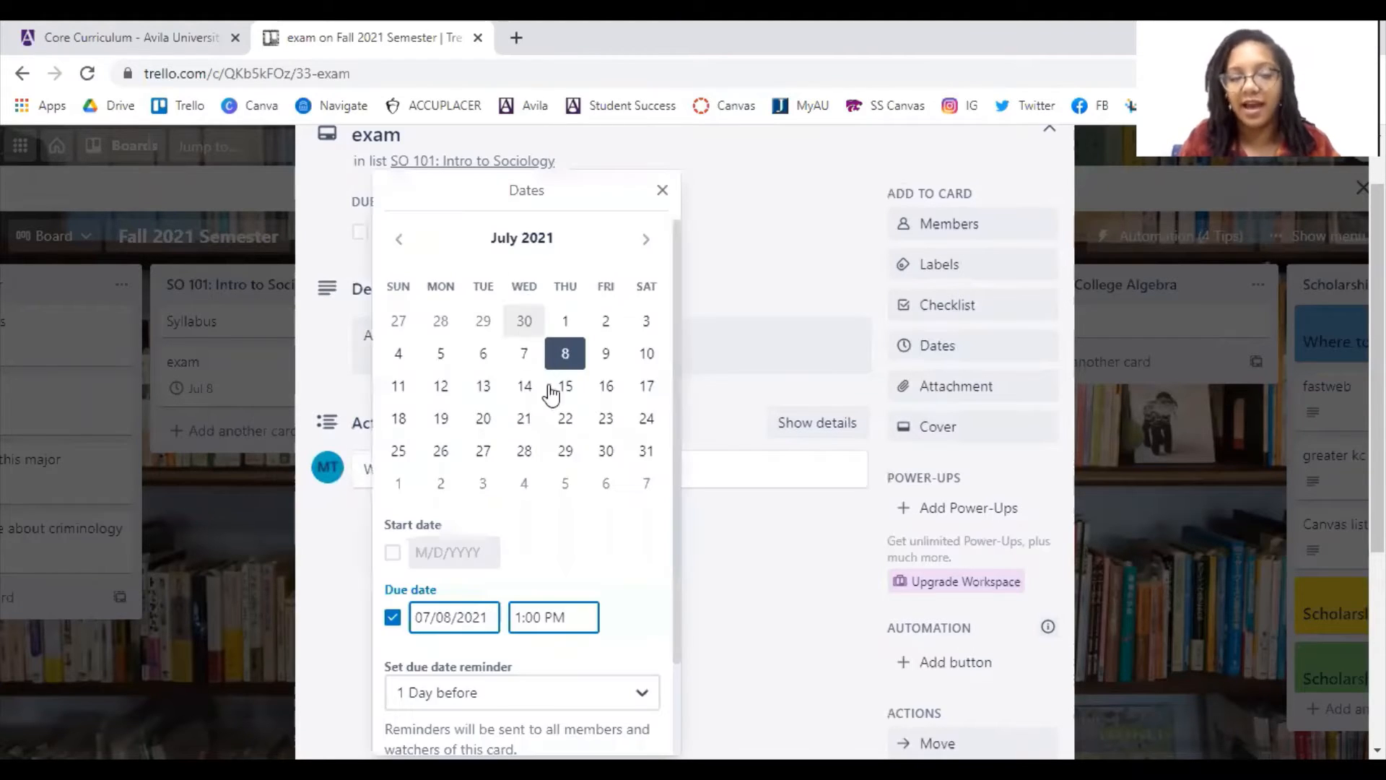
scroll(560, 443, "down", 2)
left_click(460, 588)
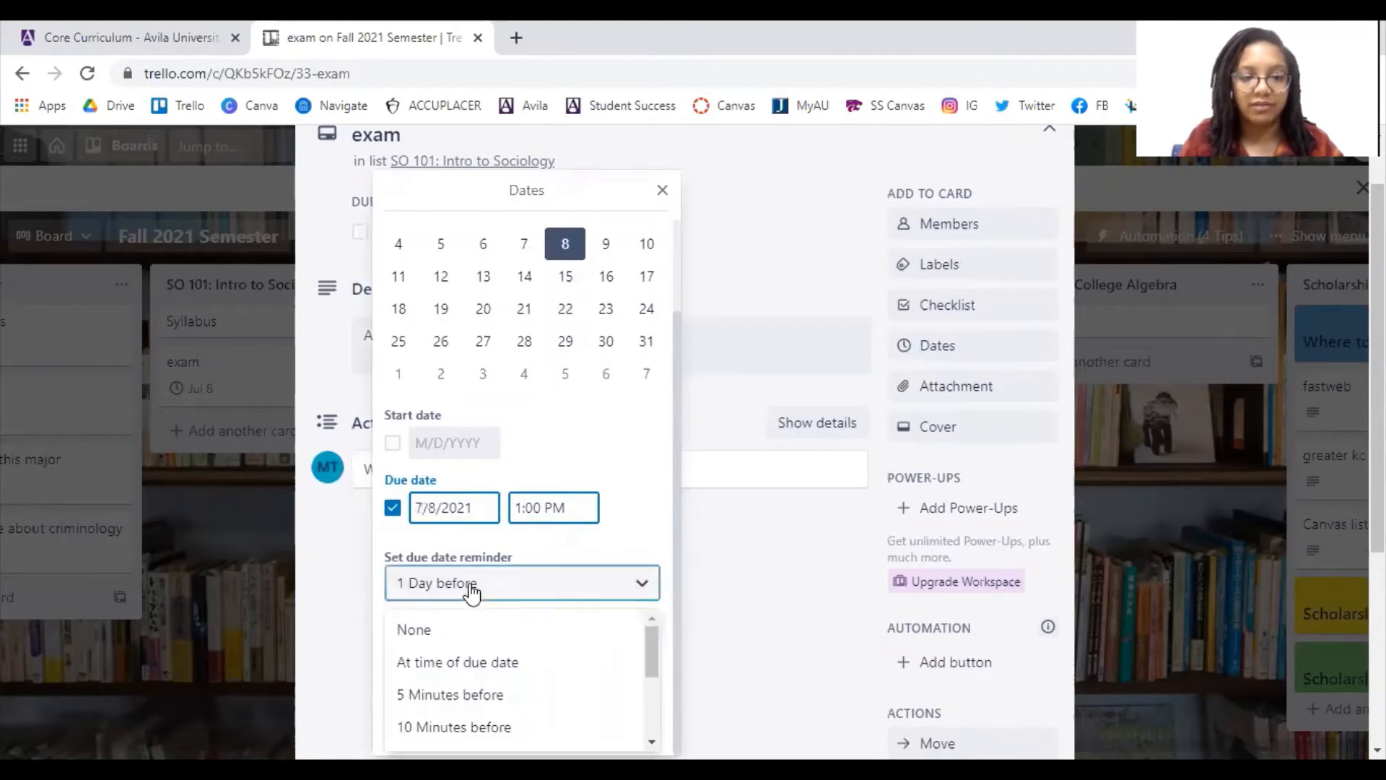
scroll(622, 655, "down", 3)
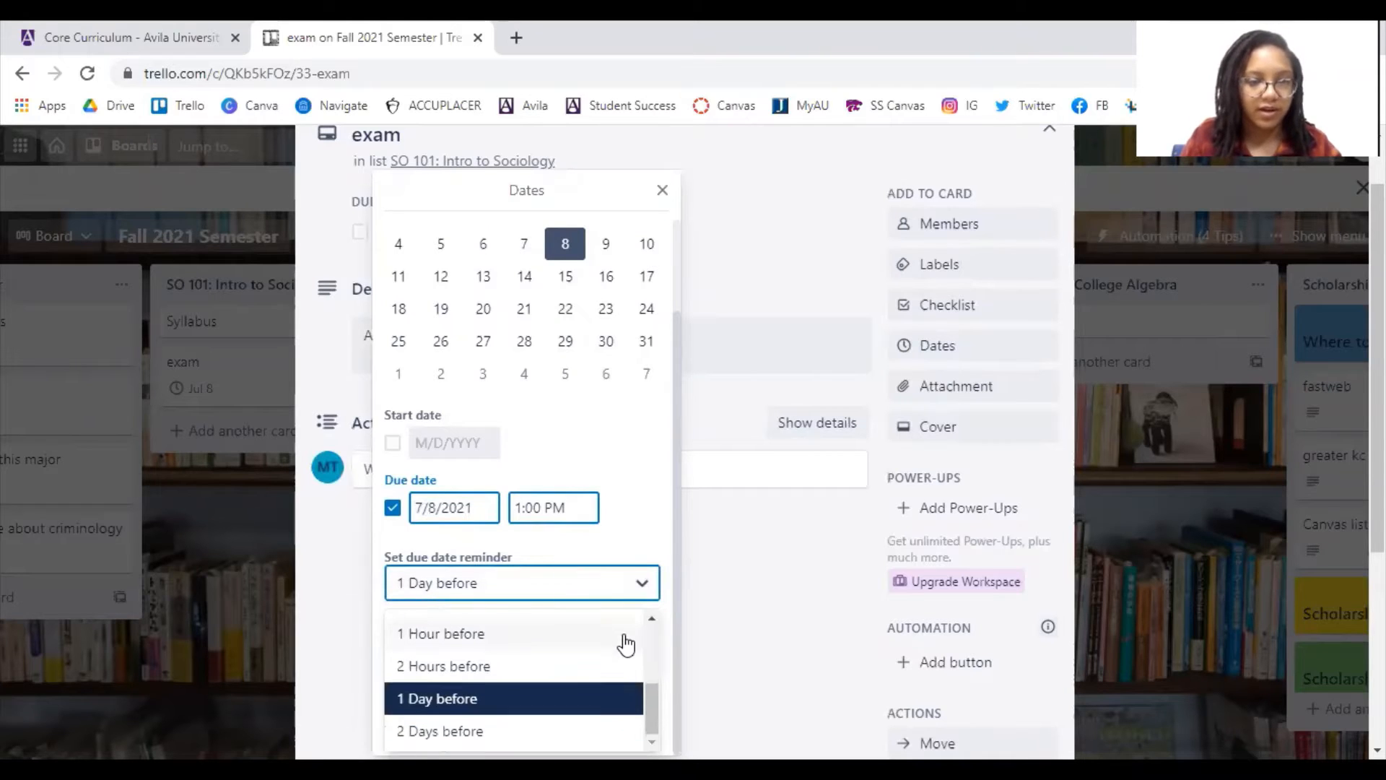
scroll(625, 649, "up", 3)
scroll(623, 643, "down", 3)
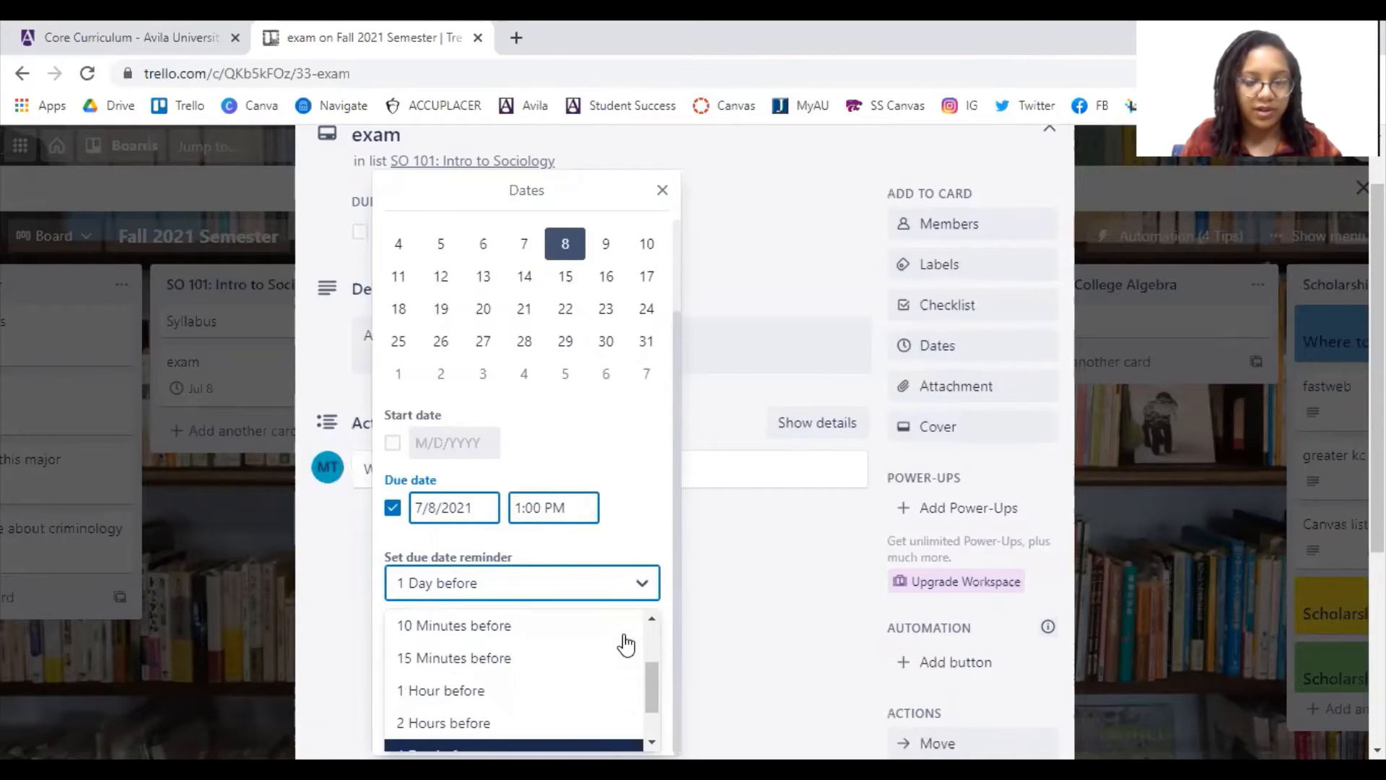
left_click(646, 505)
left_click(662, 190)
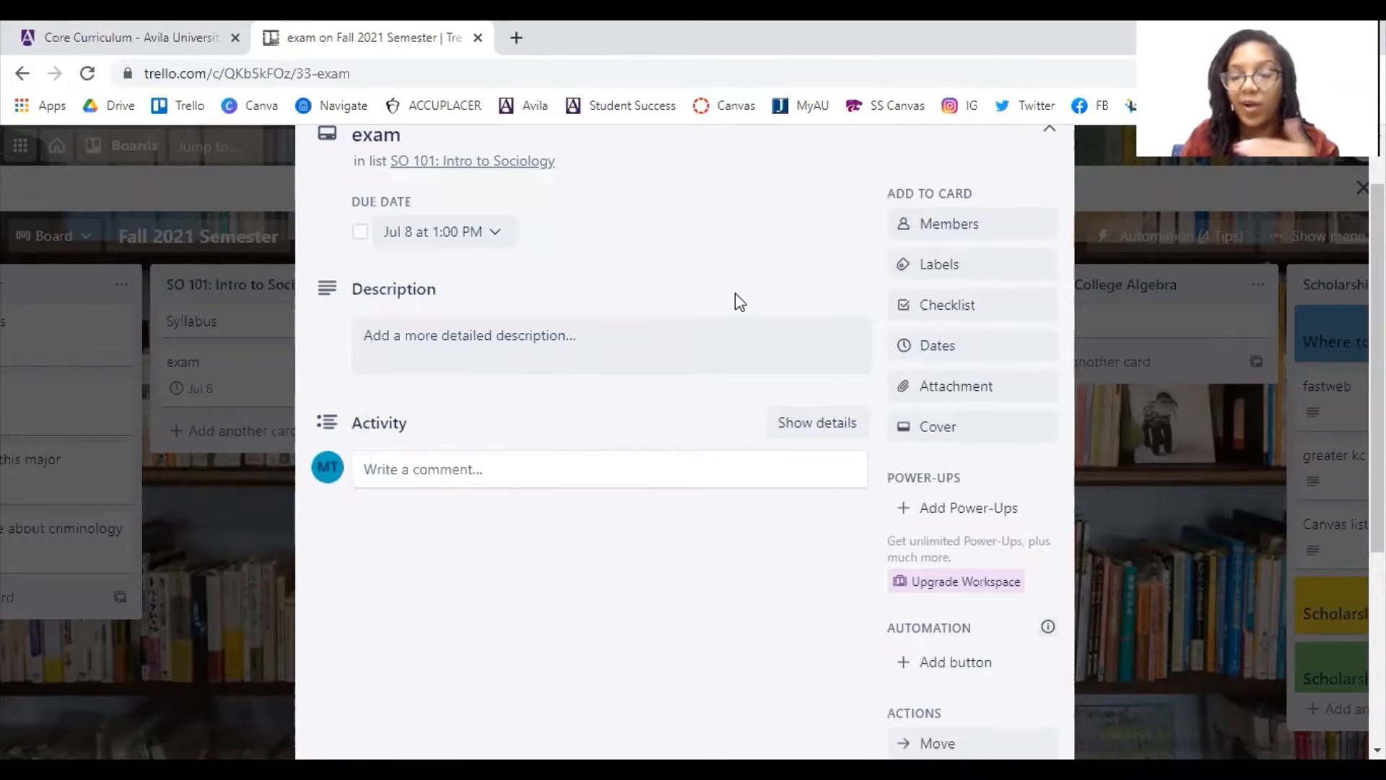
Step: Close the "exam" card and look over the Scholarships and Random thoughts/questions lists at the end of the board
scroll(746, 334, "up", 1)
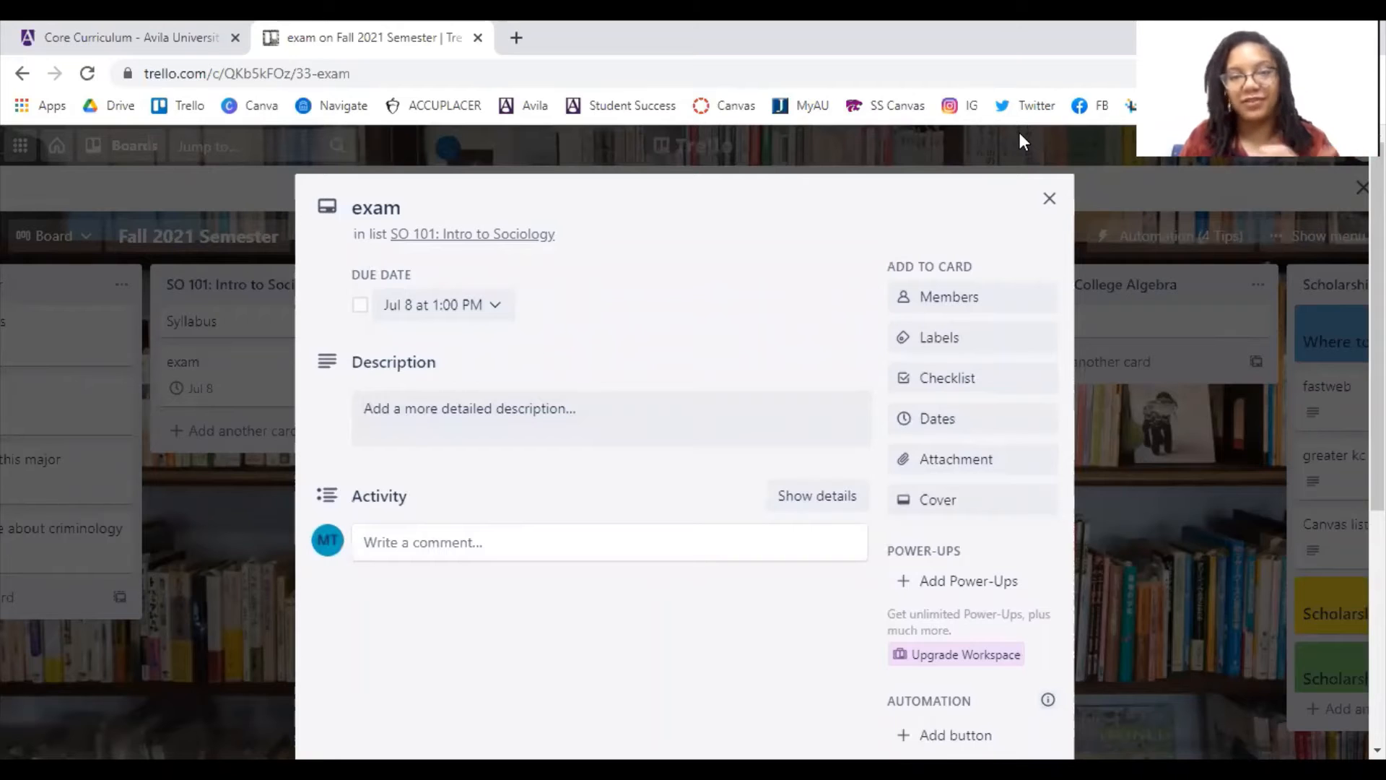
left_click(1048, 202)
left_click_drag(882, 471, 542, 495)
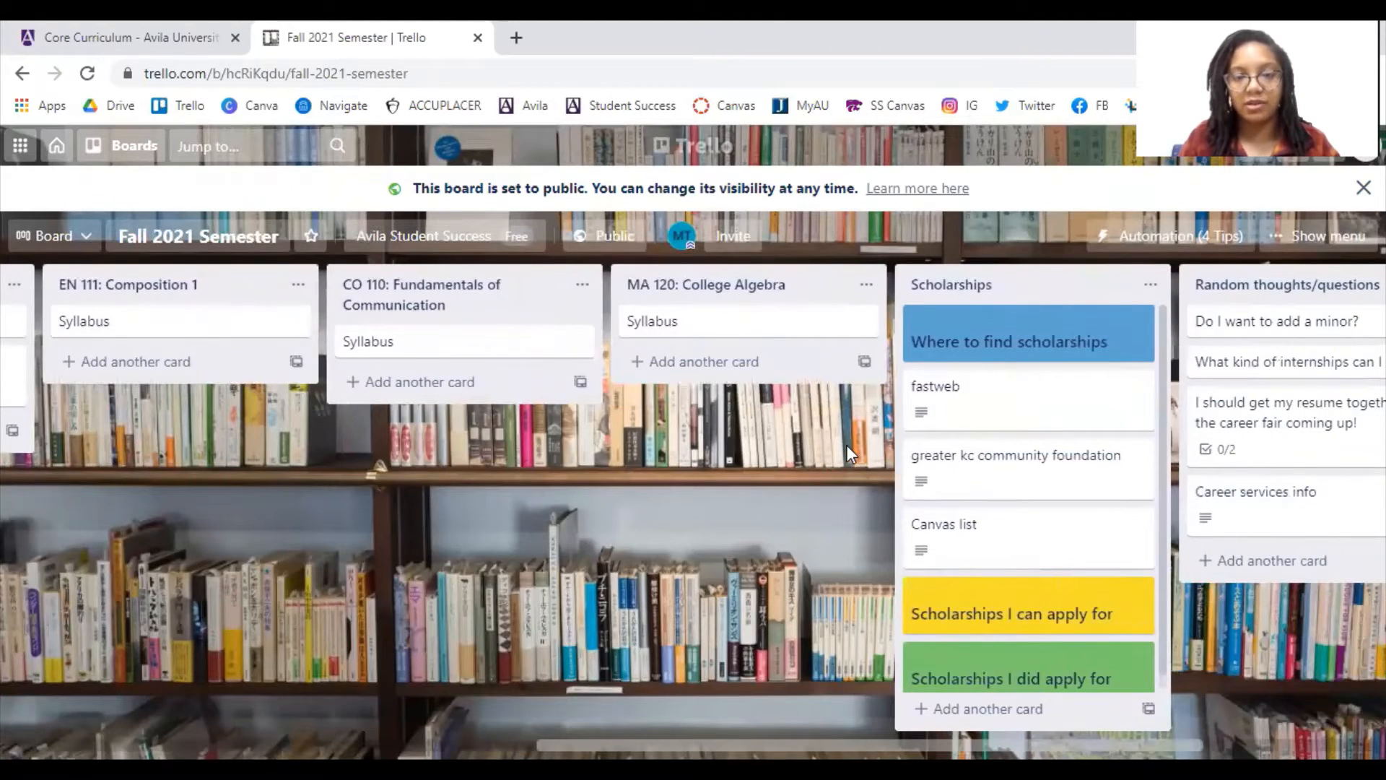
left_click_drag(847, 453, 465, 447)
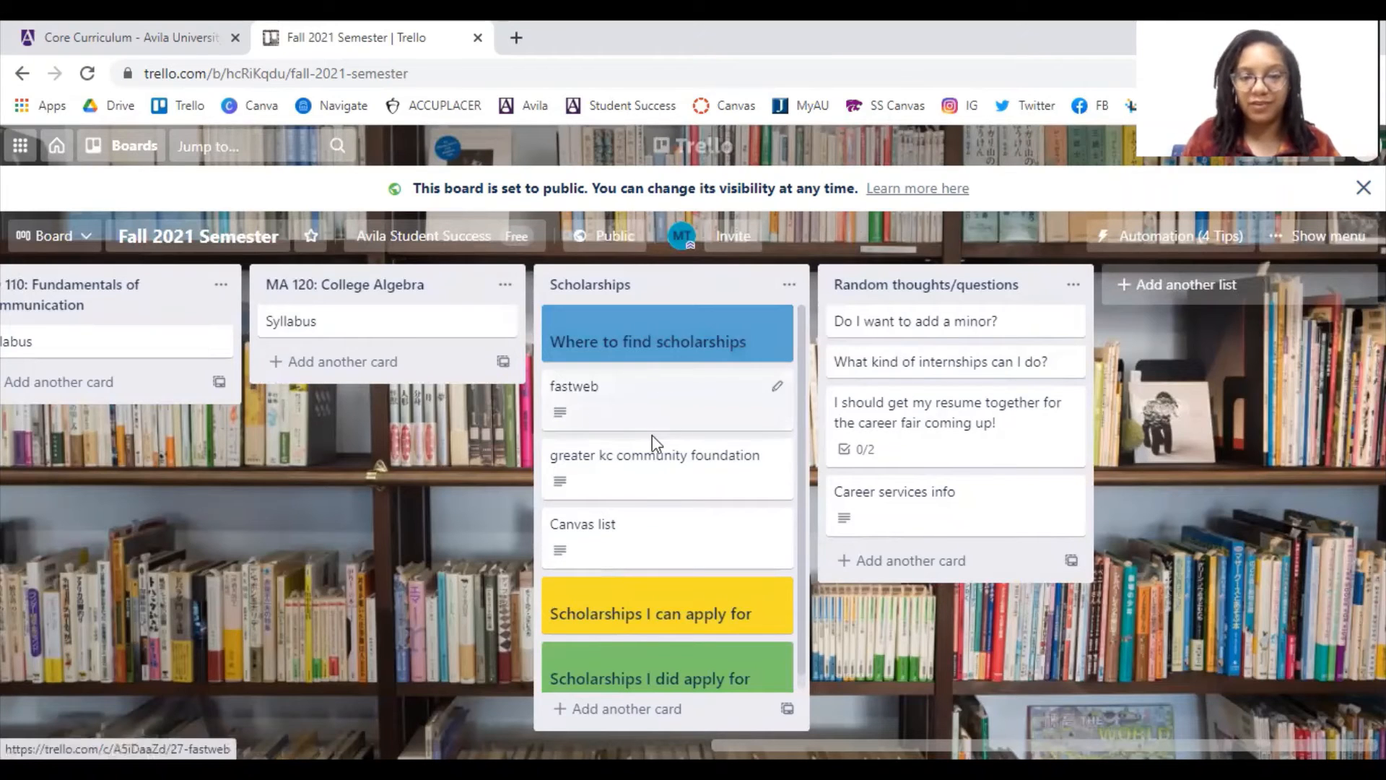
scroll(679, 529, "down", 1)
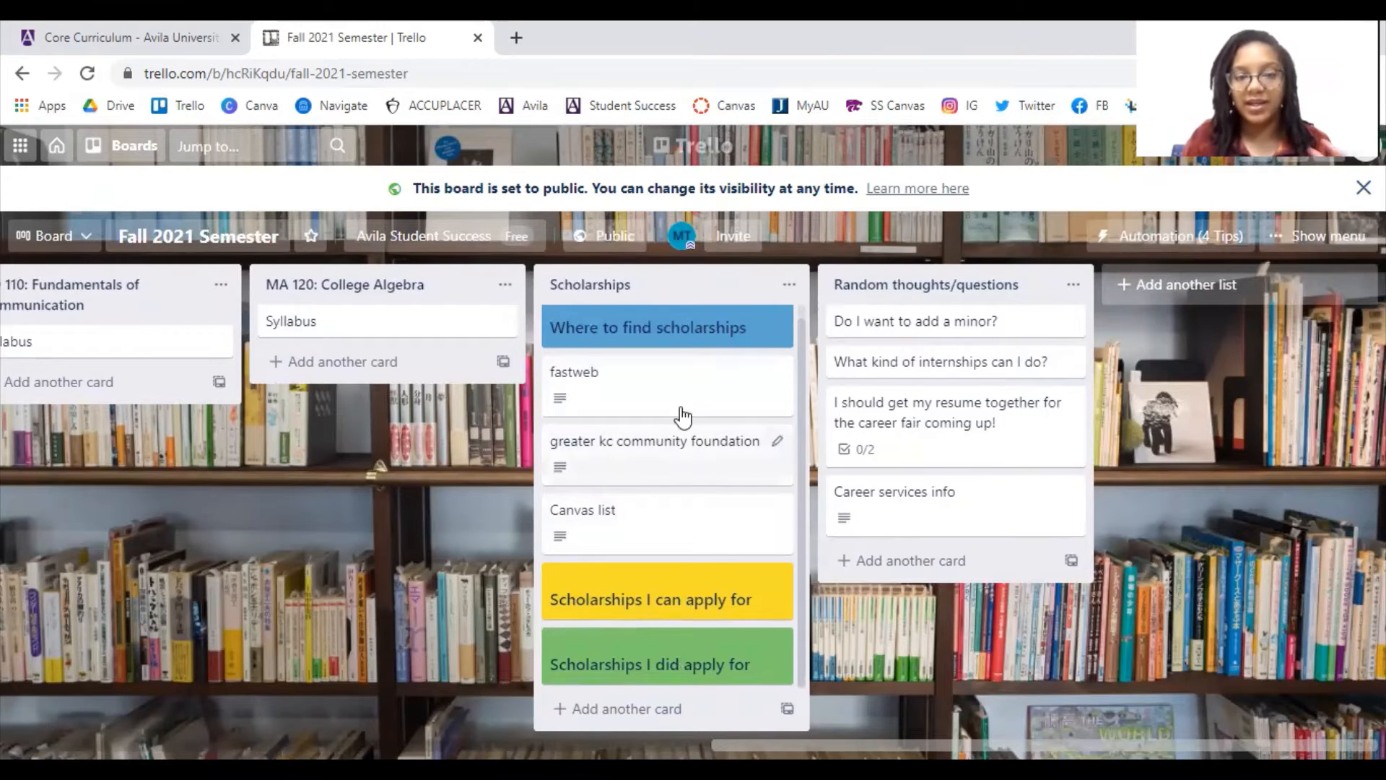
scroll(605, 353, "up", 1)
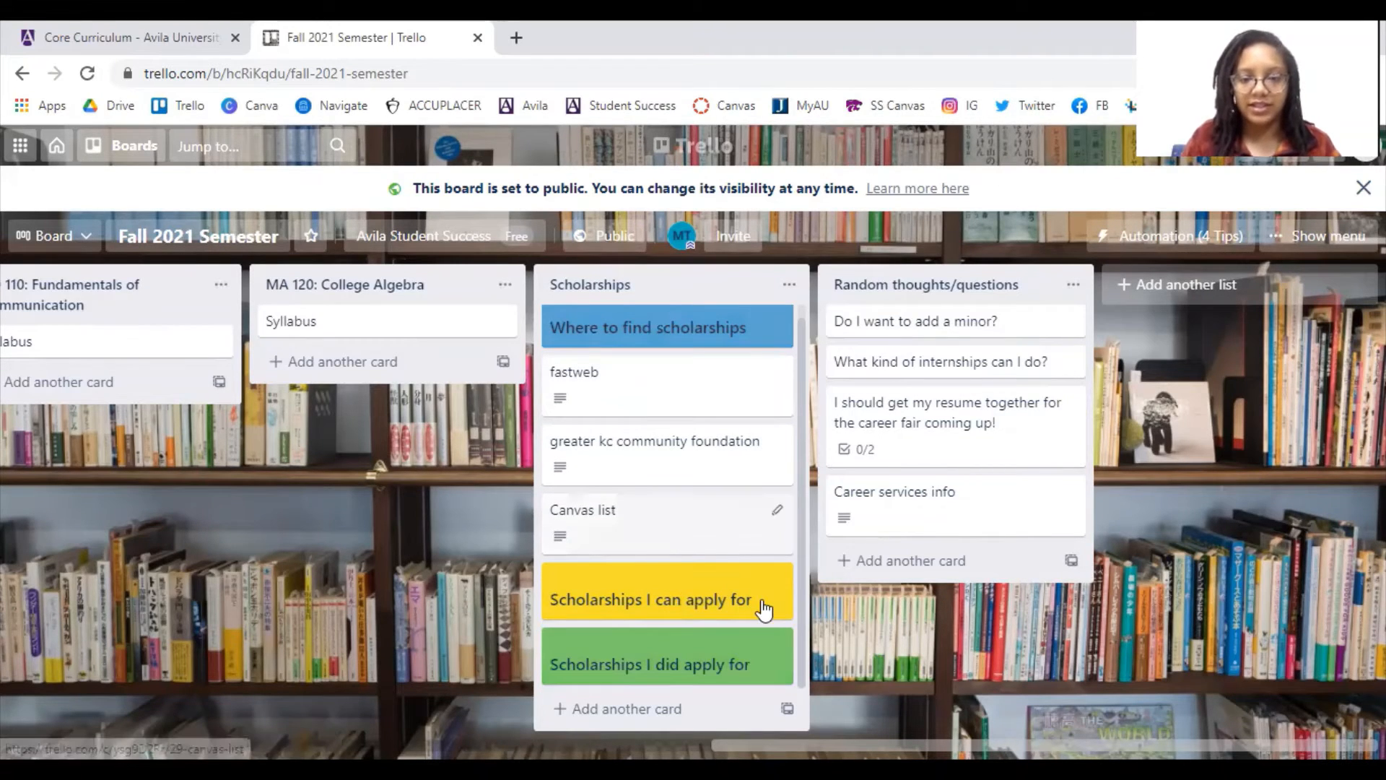
Step: Add a card titled "coca cola" at the end of the Scholarships list
left_click(701, 709)
type("c")
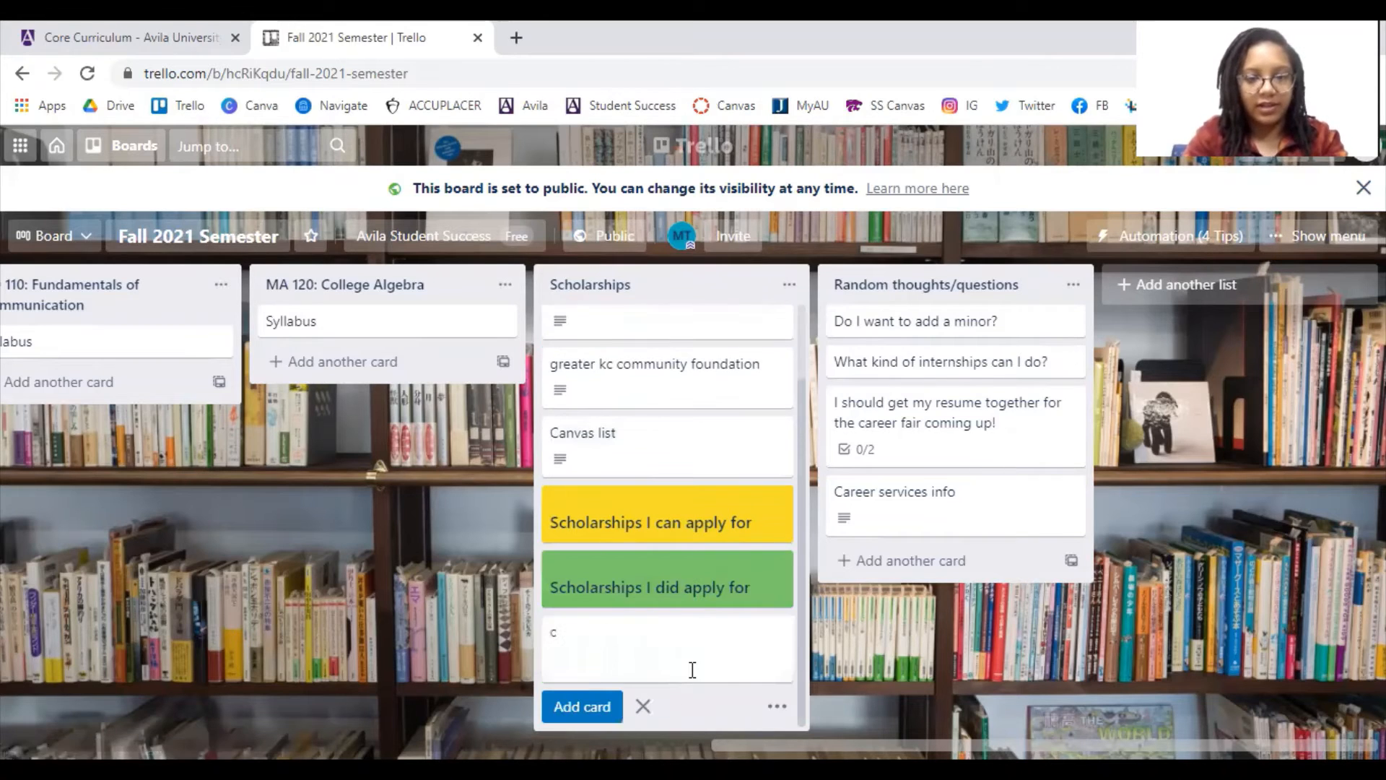
type("oca cola")
key("Return")
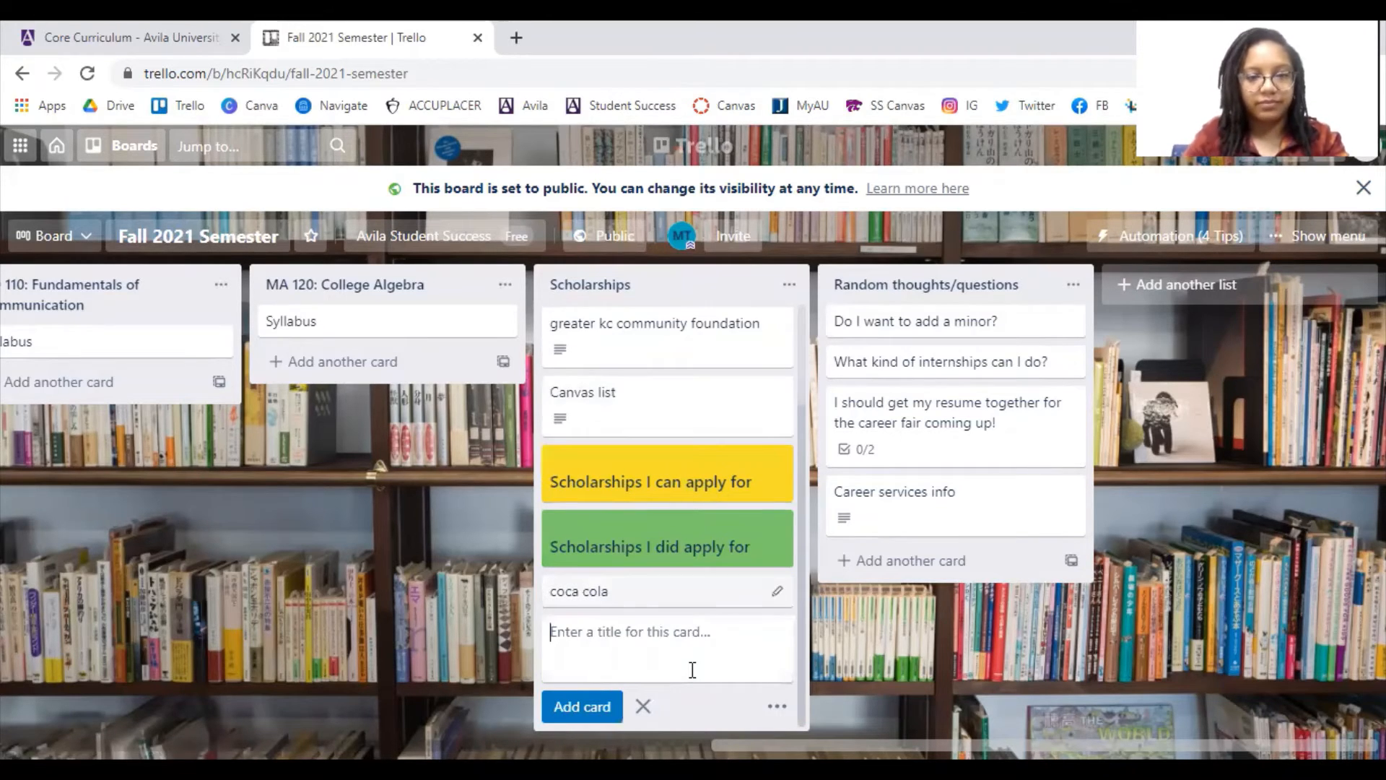
Step: Open the "coca cola" card and assign it the green label
left_click(660, 588)
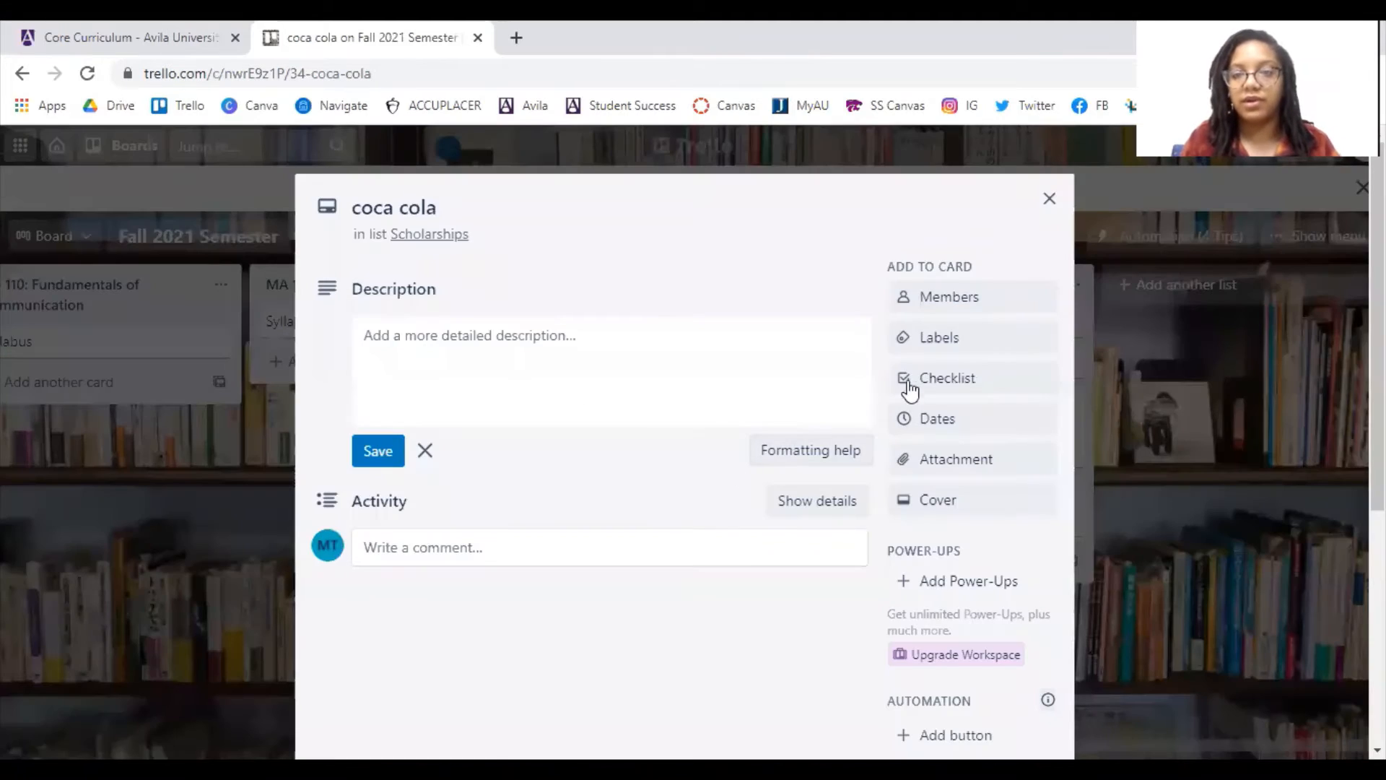
left_click(968, 349)
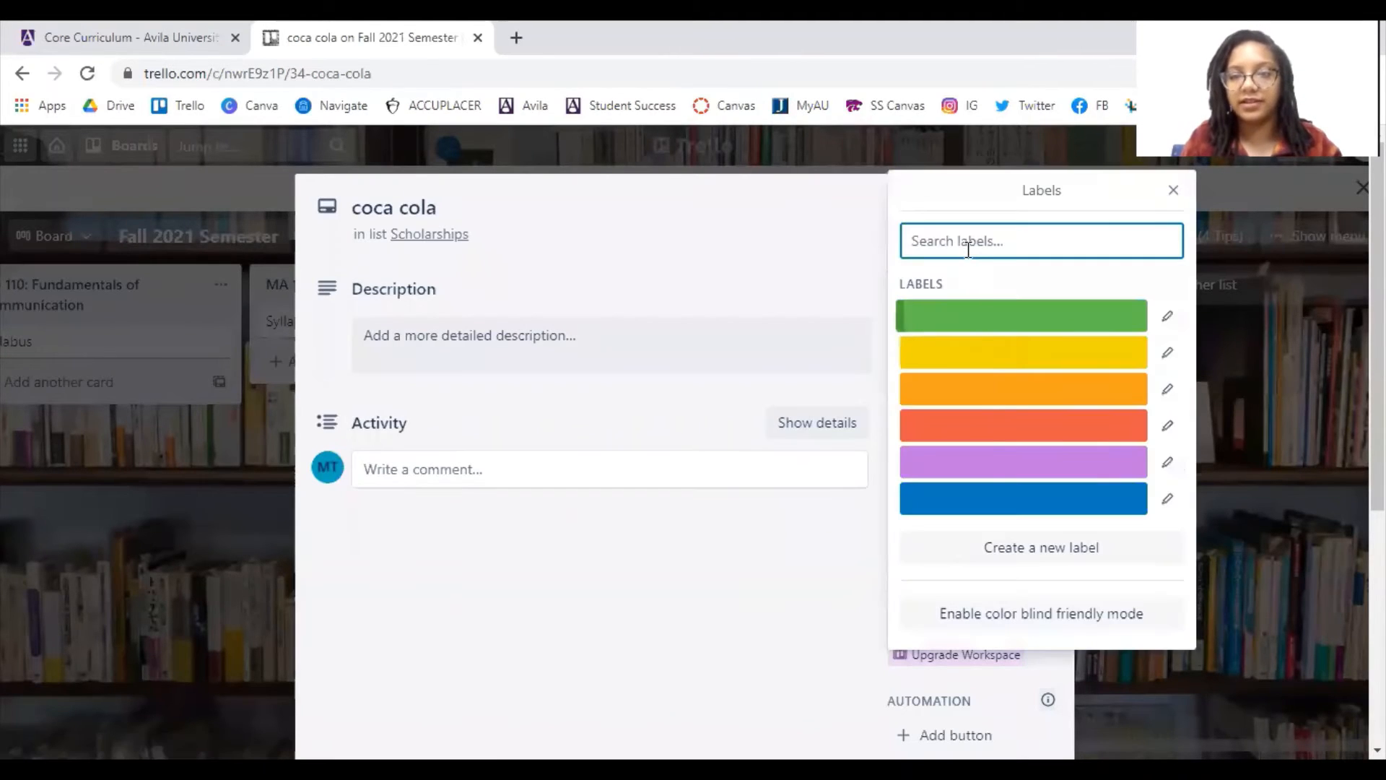
left_click(1009, 328)
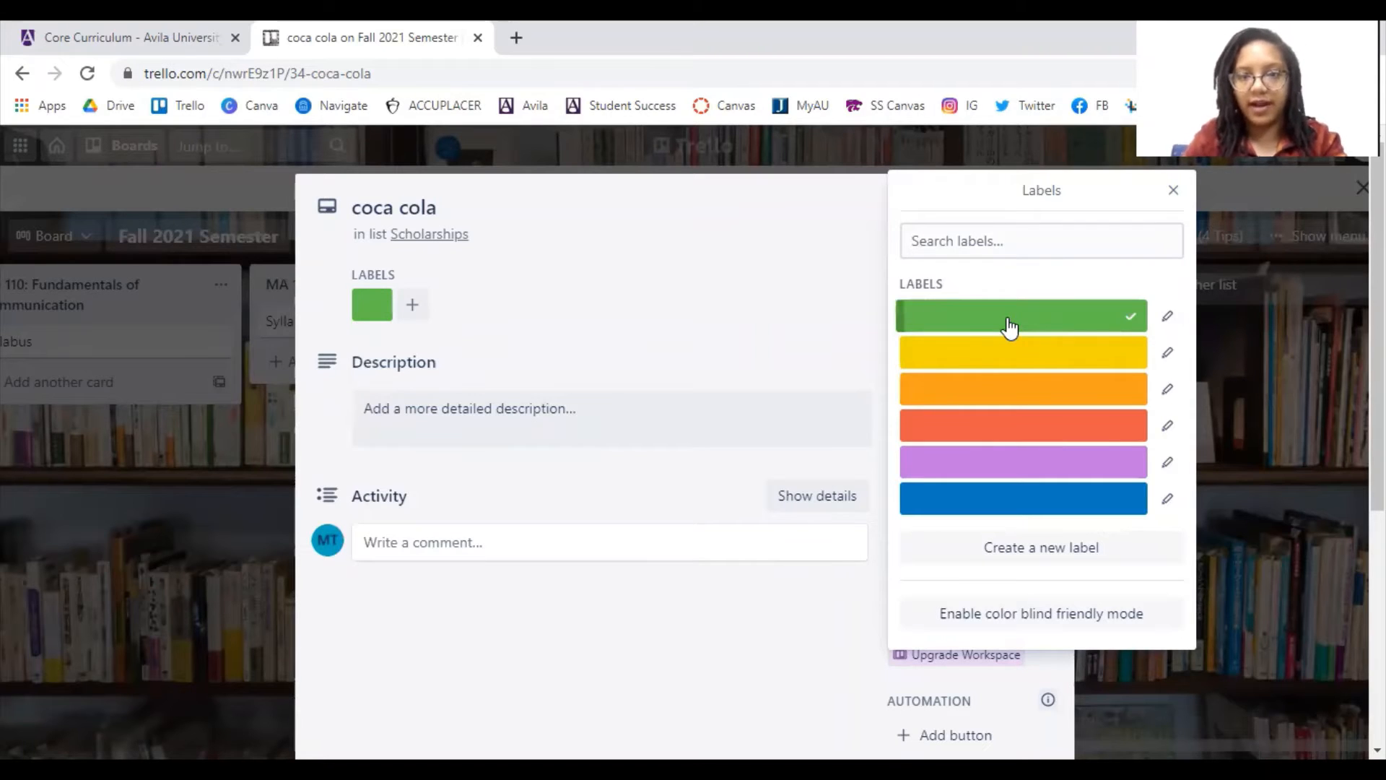
Step: Name the green label "awarded", save it, and close the "coca cola" card
left_click(1167, 316)
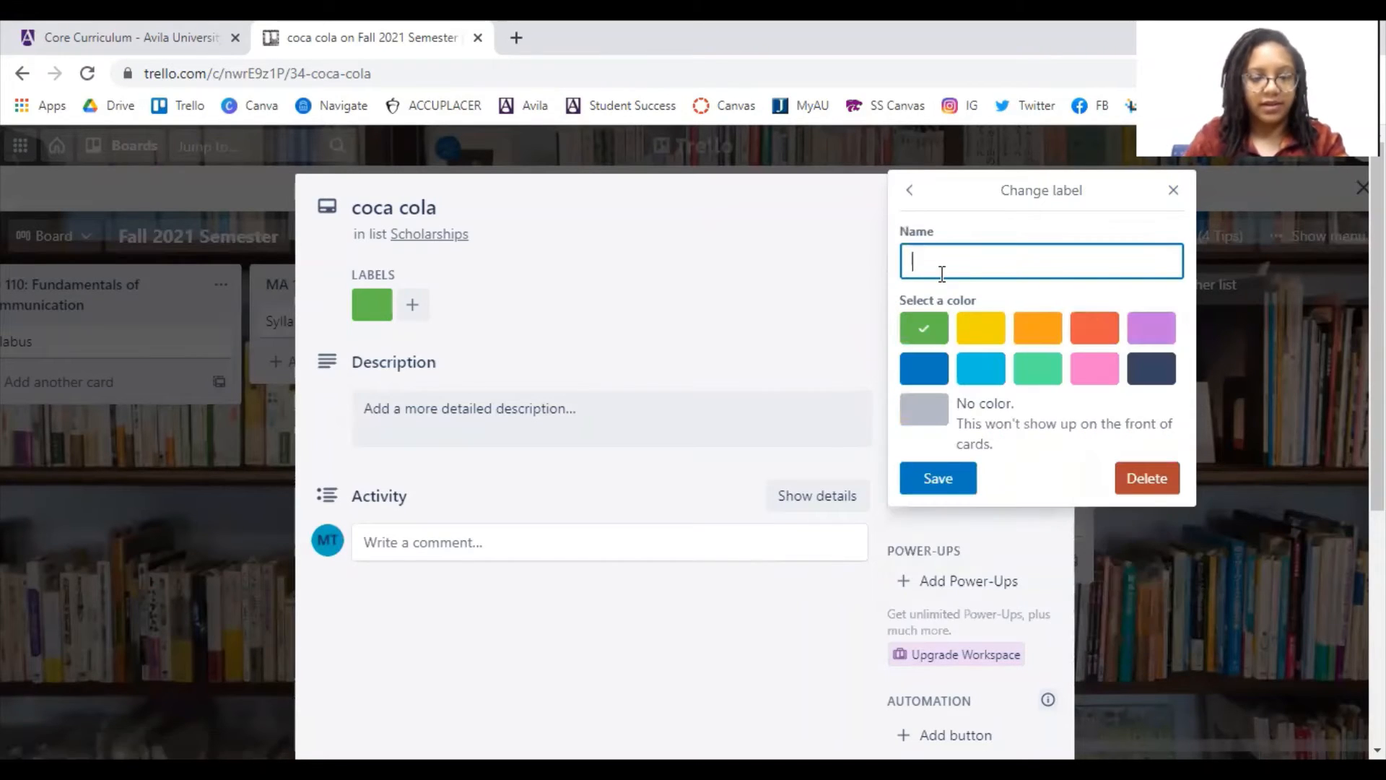
type("awarded")
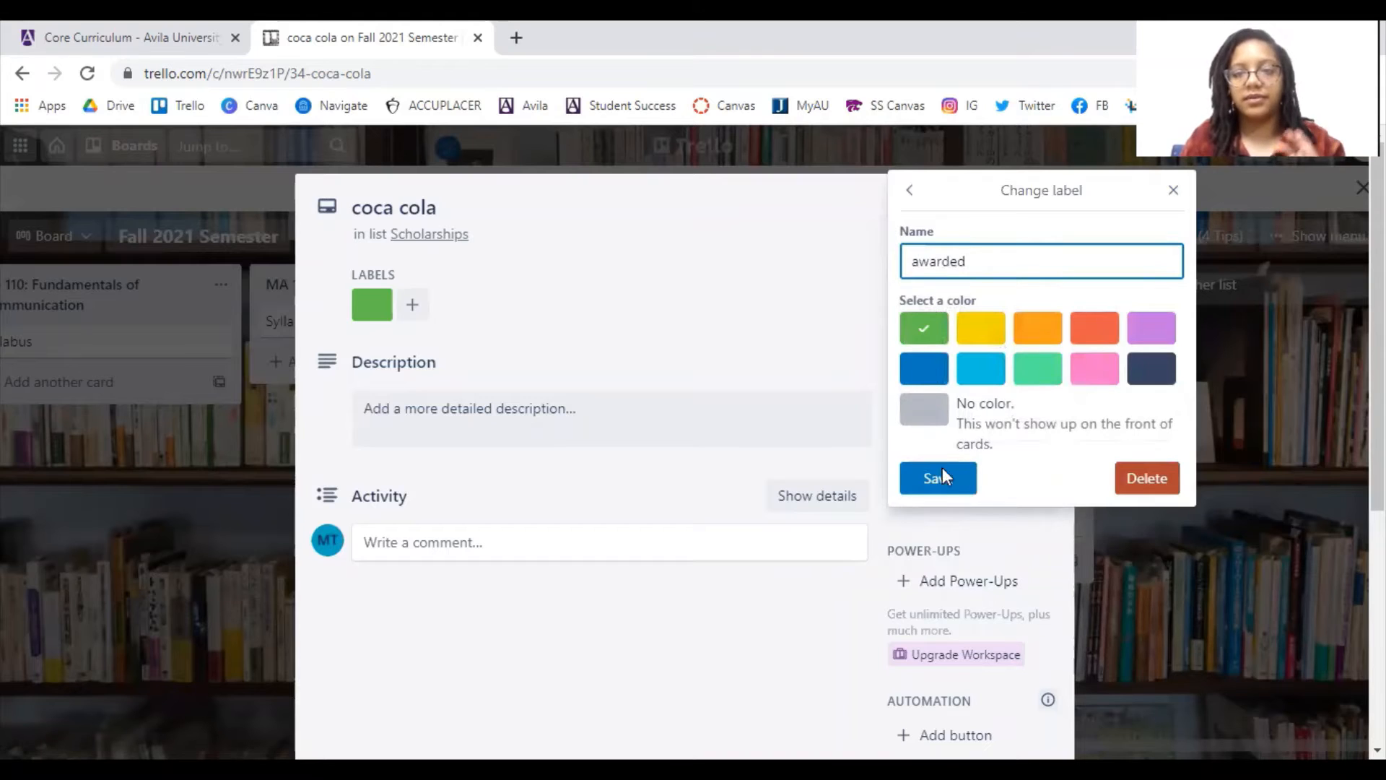
left_click(942, 475)
left_click(730, 297)
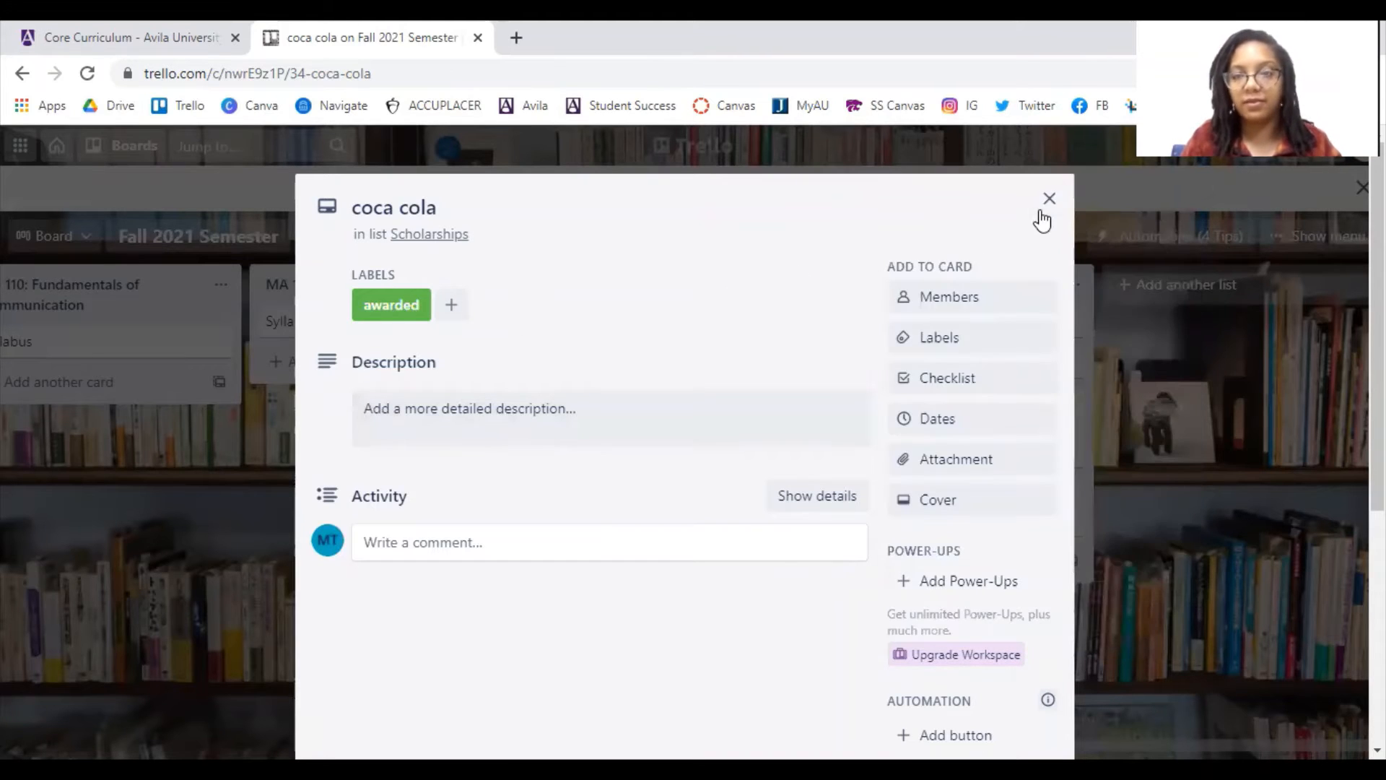
left_click(1048, 200)
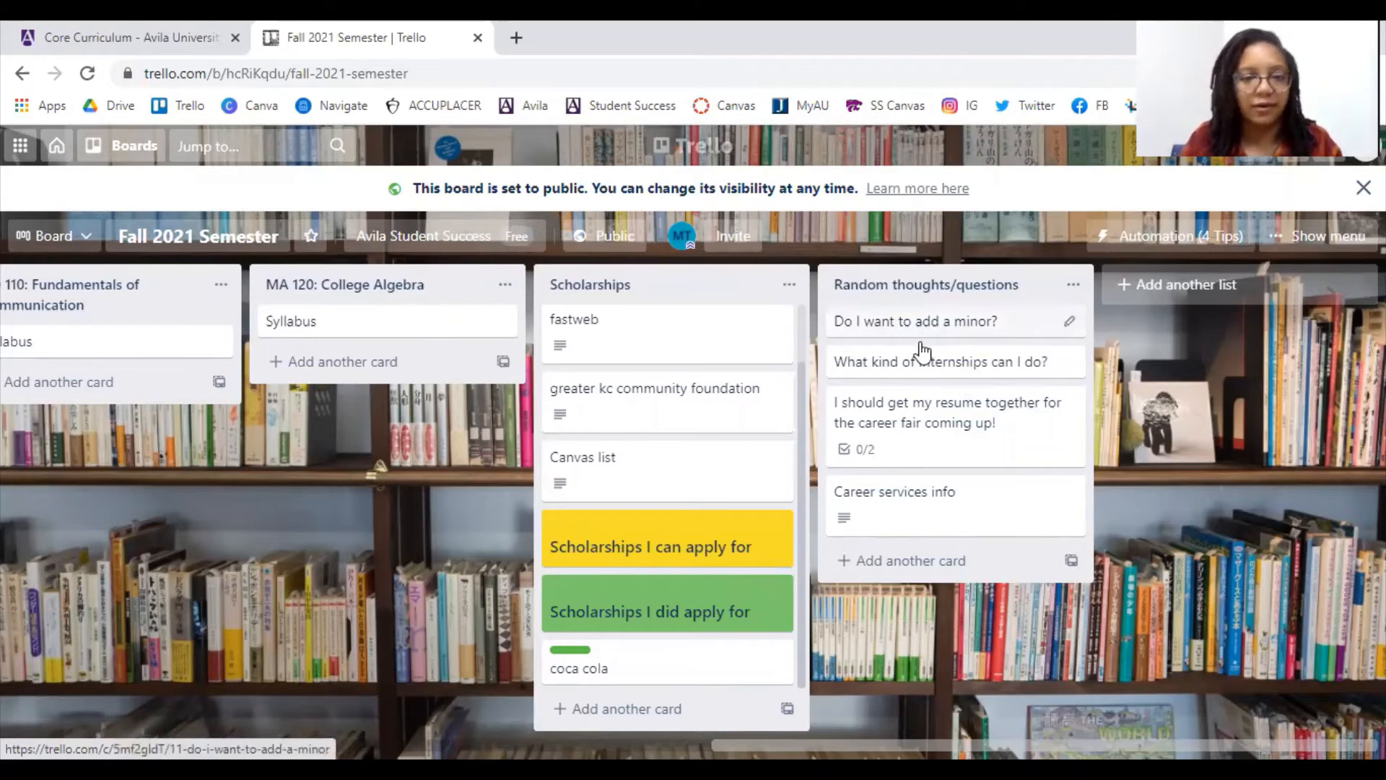
Step: Review the checklist on the career fair resume card in the Random thoughts/questions list, and close the card
left_click(953, 450)
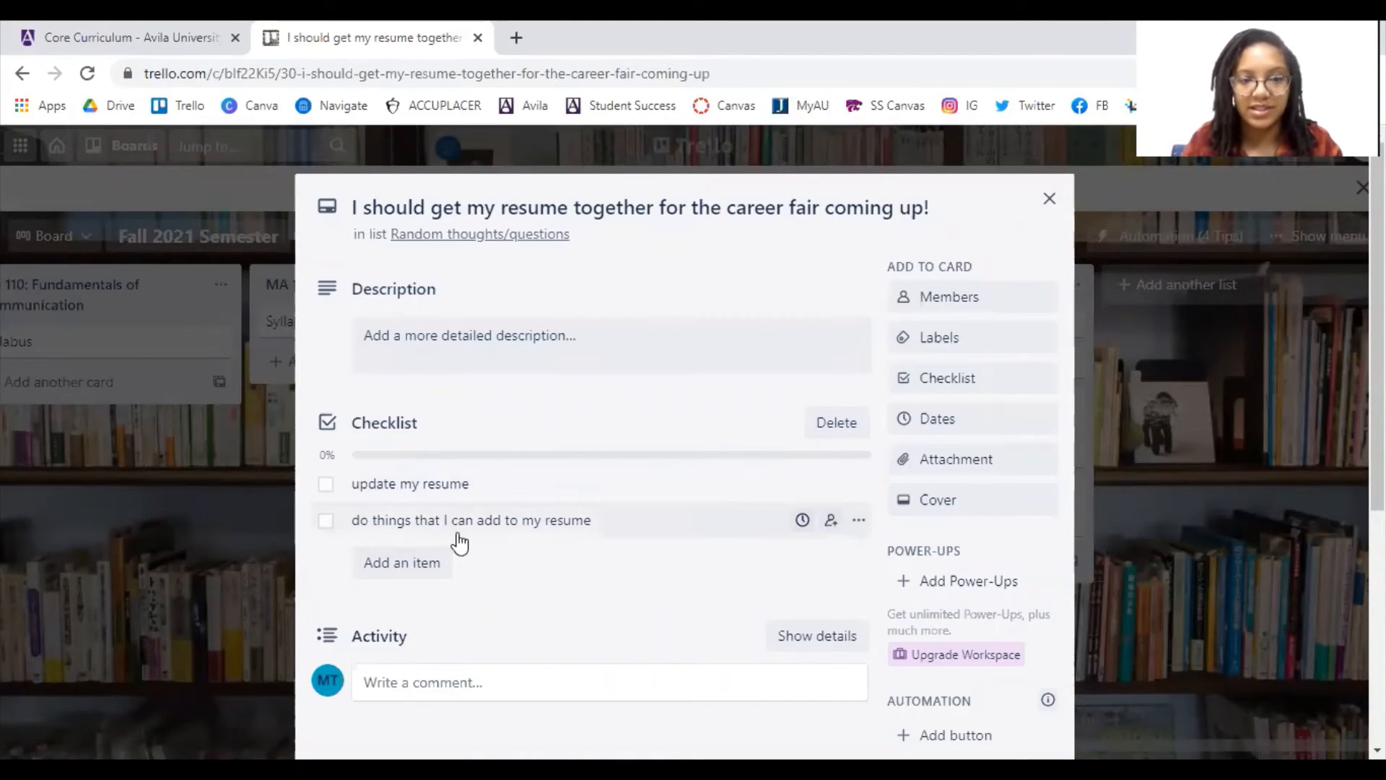
left_click(1051, 198)
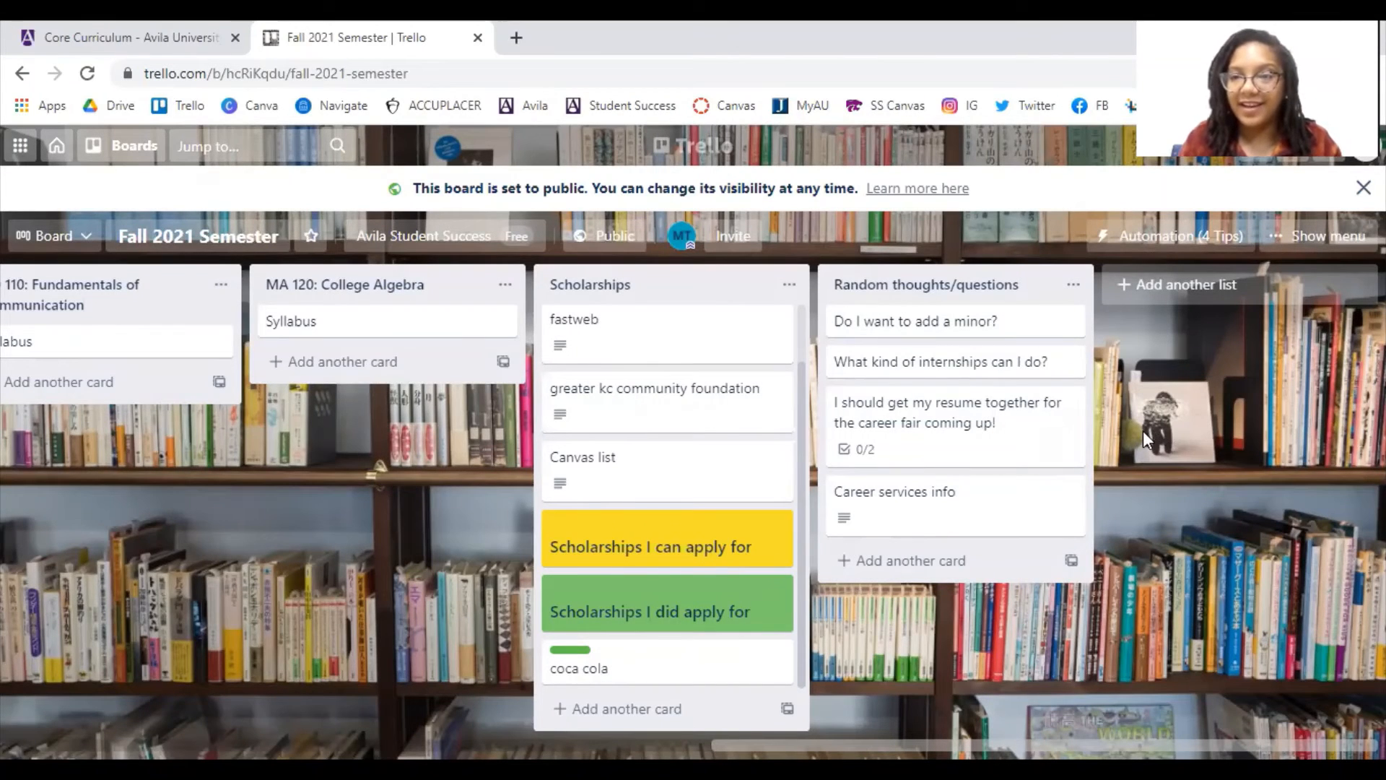
Step: Add a list titled "Clubs I want to join" and place it between the MA 120: College Algebra and Scholarships lists
left_click(1205, 294)
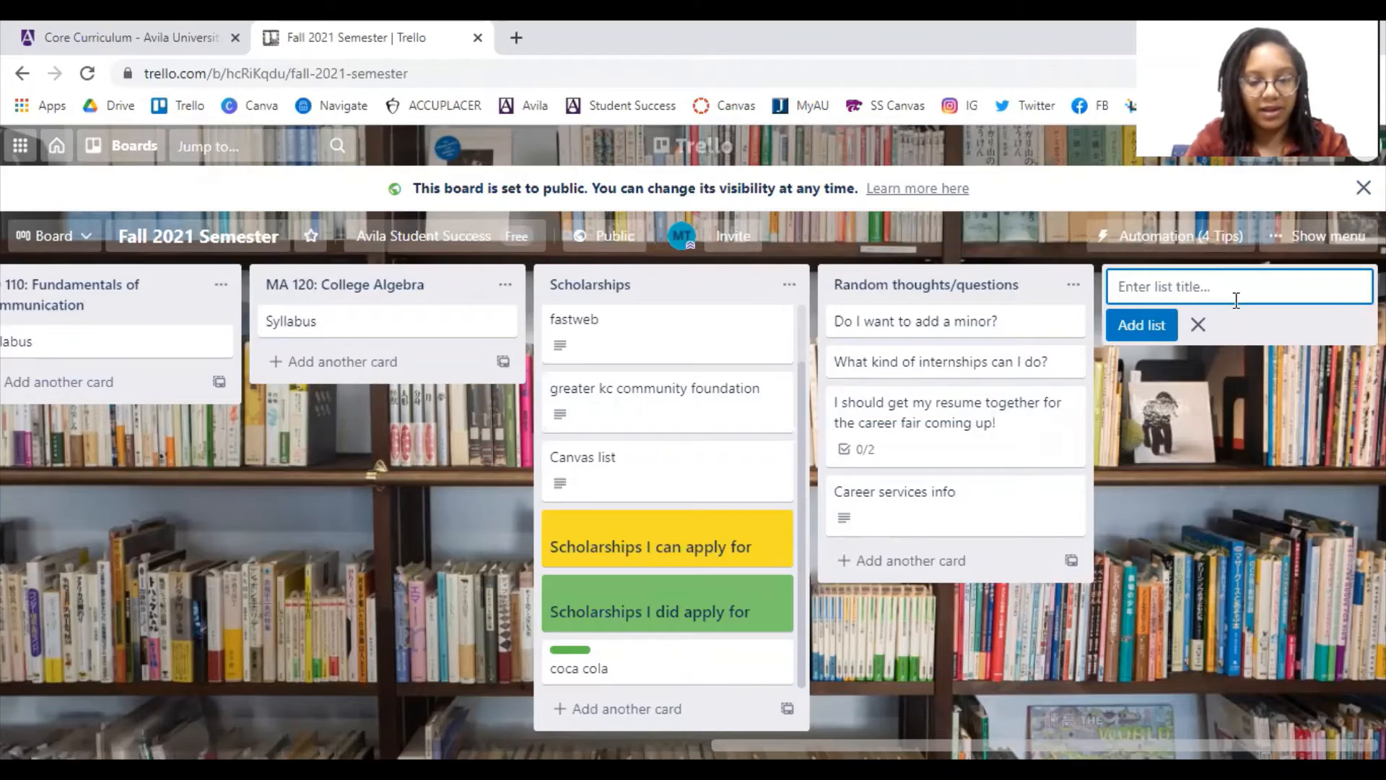
type("Cl")
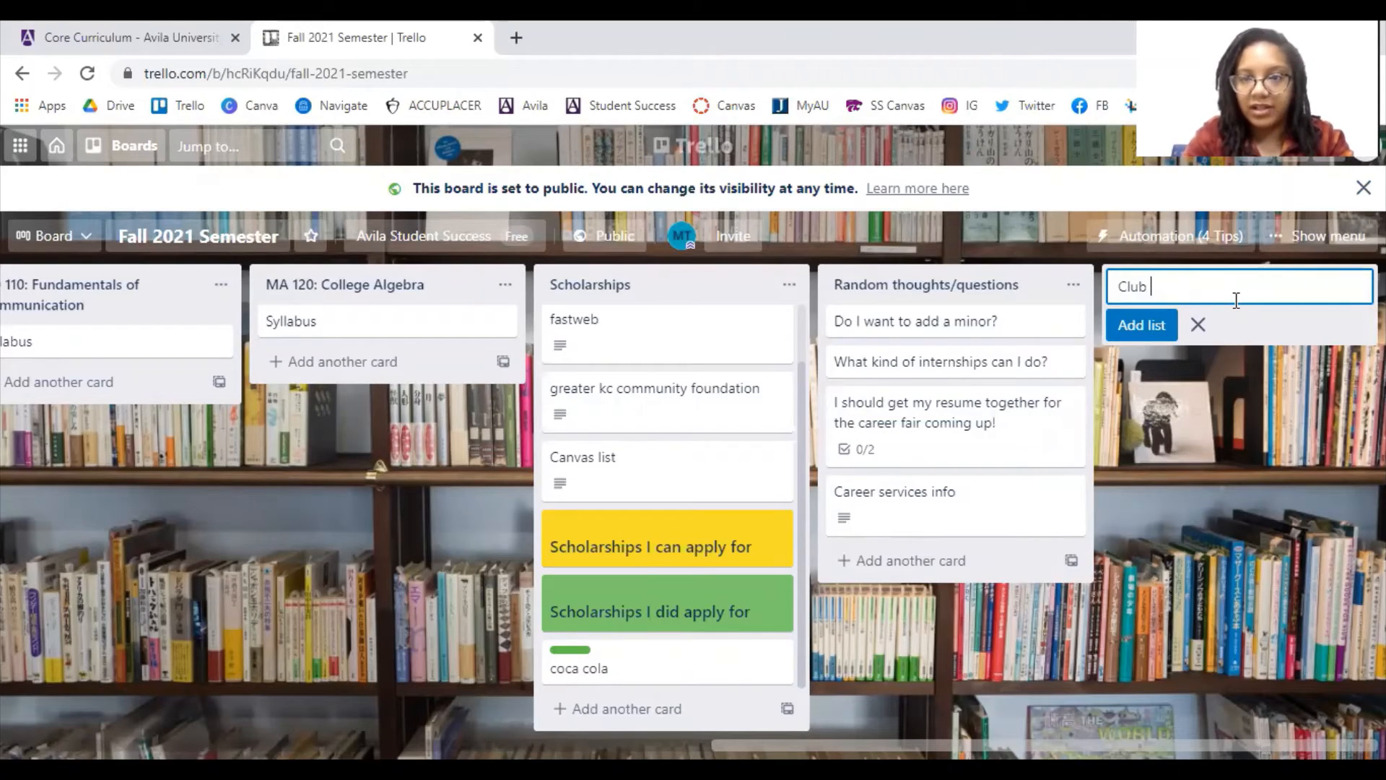
type("ubs I want to t")
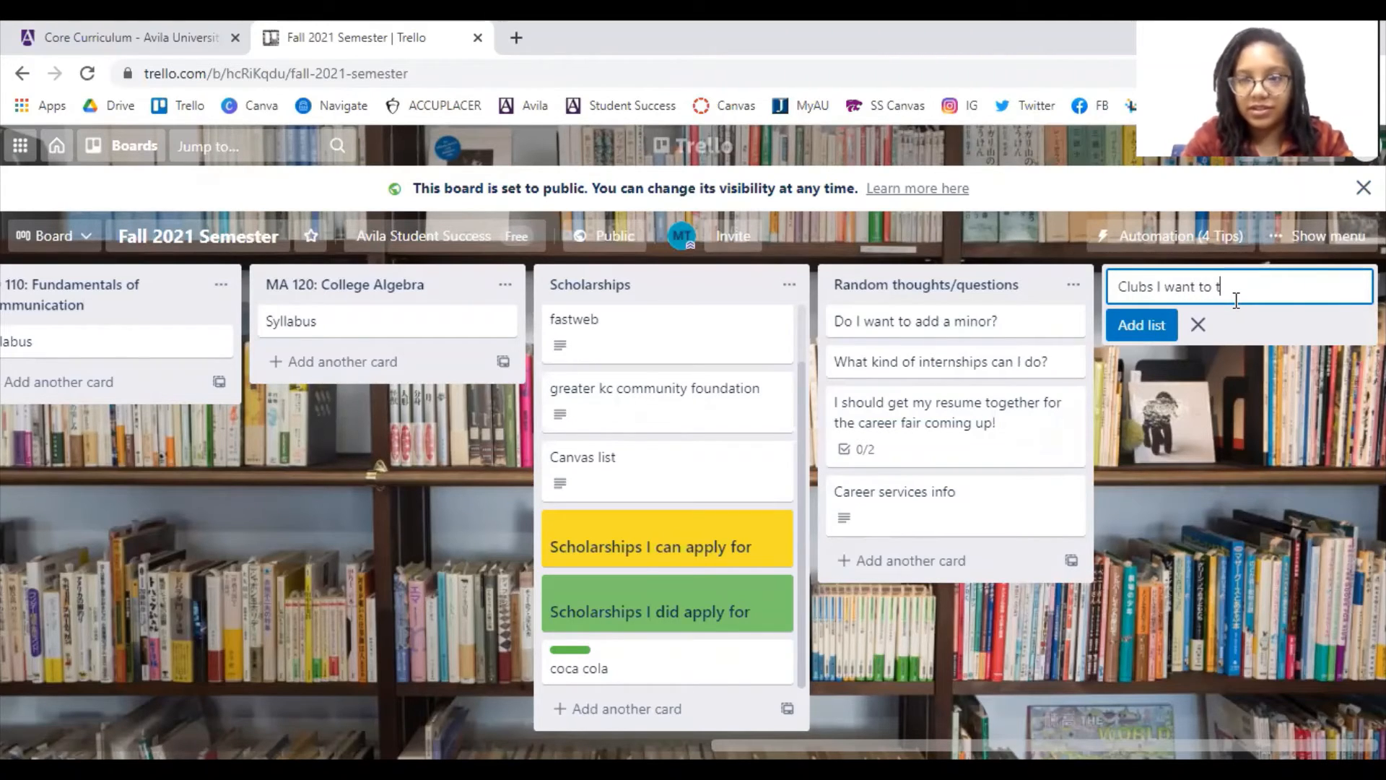
type("join")
key("Return")
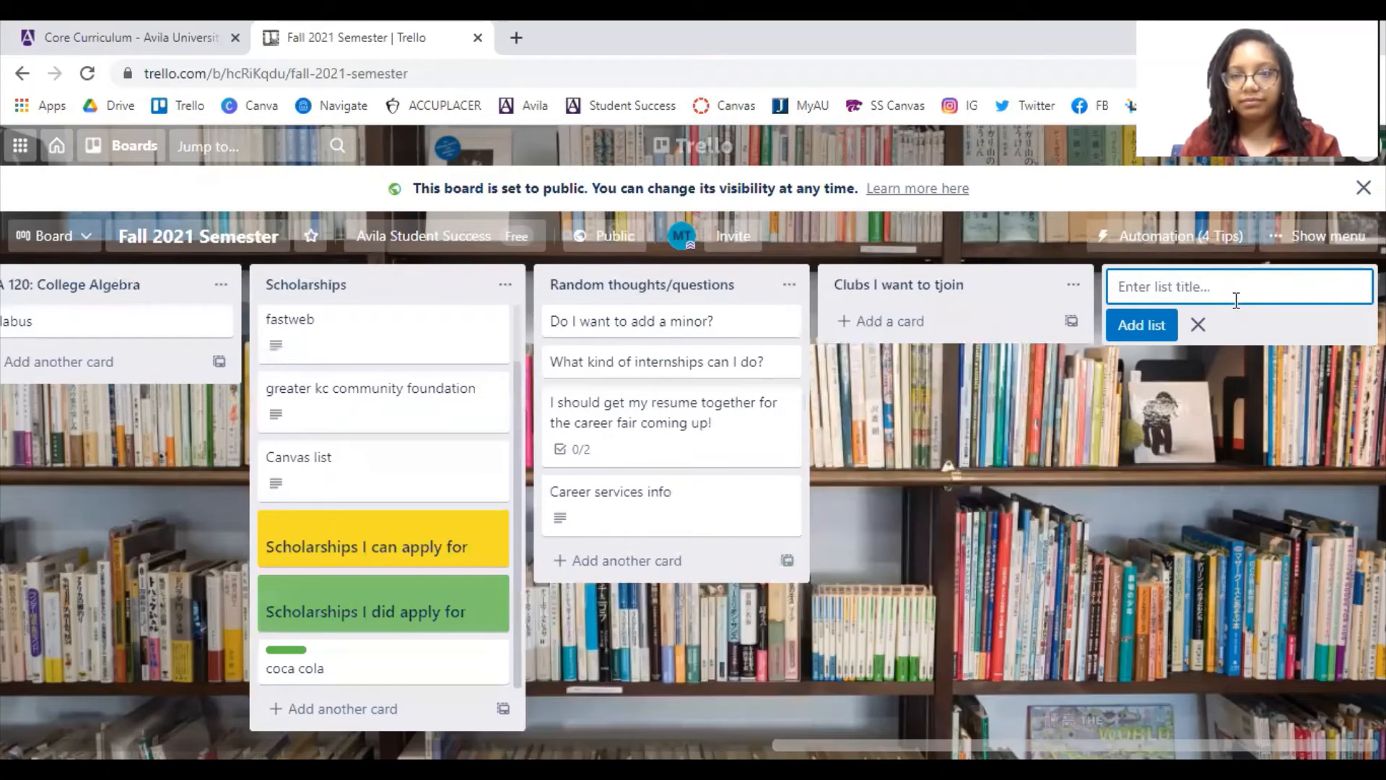
left_click(995, 283)
left_click(983, 286)
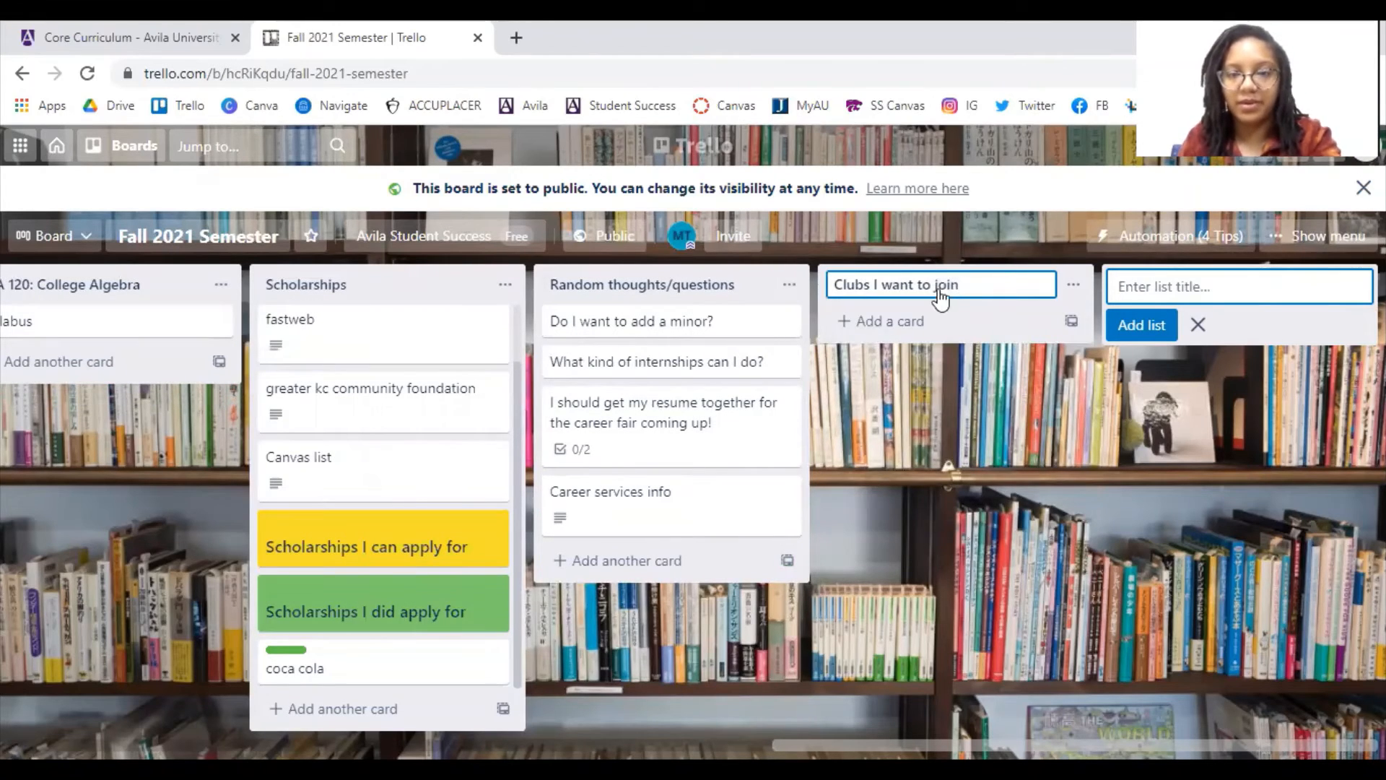
key("Return")
left_click(1197, 324)
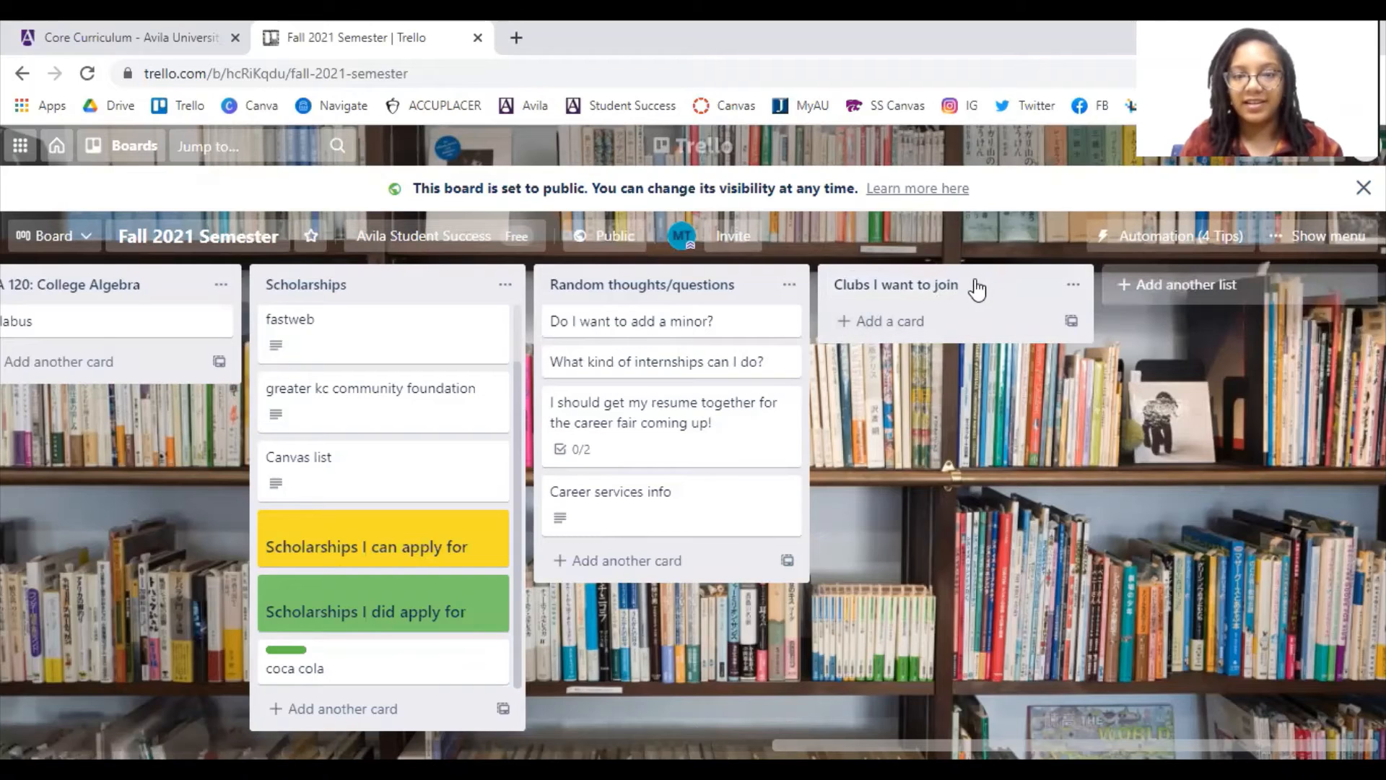
left_click_drag(944, 296, 1073, 299)
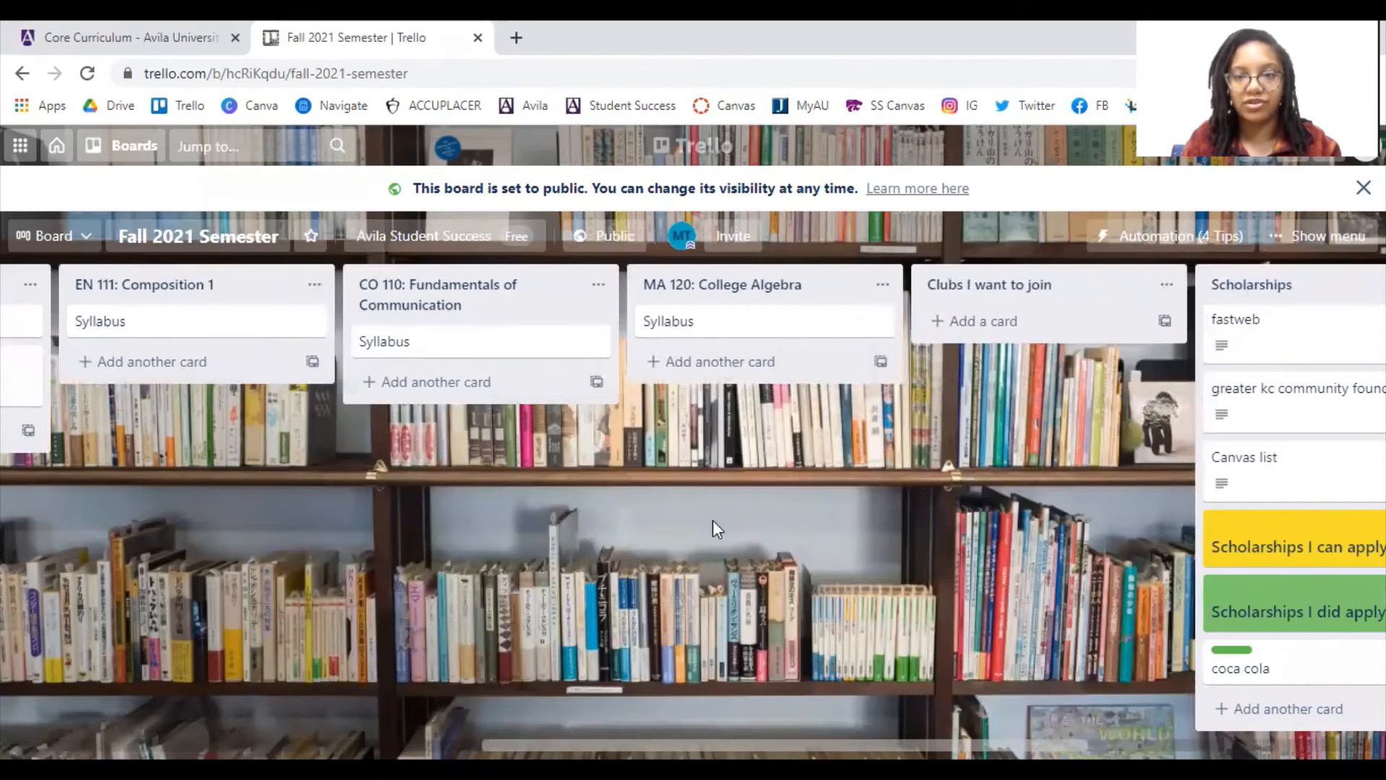
Step: Review all lists across the board, from Important Dates through the course lists to Random thoughts/questions
left_click_drag(652, 505, 1019, 459)
left_click_drag(870, 459, 189, 402)
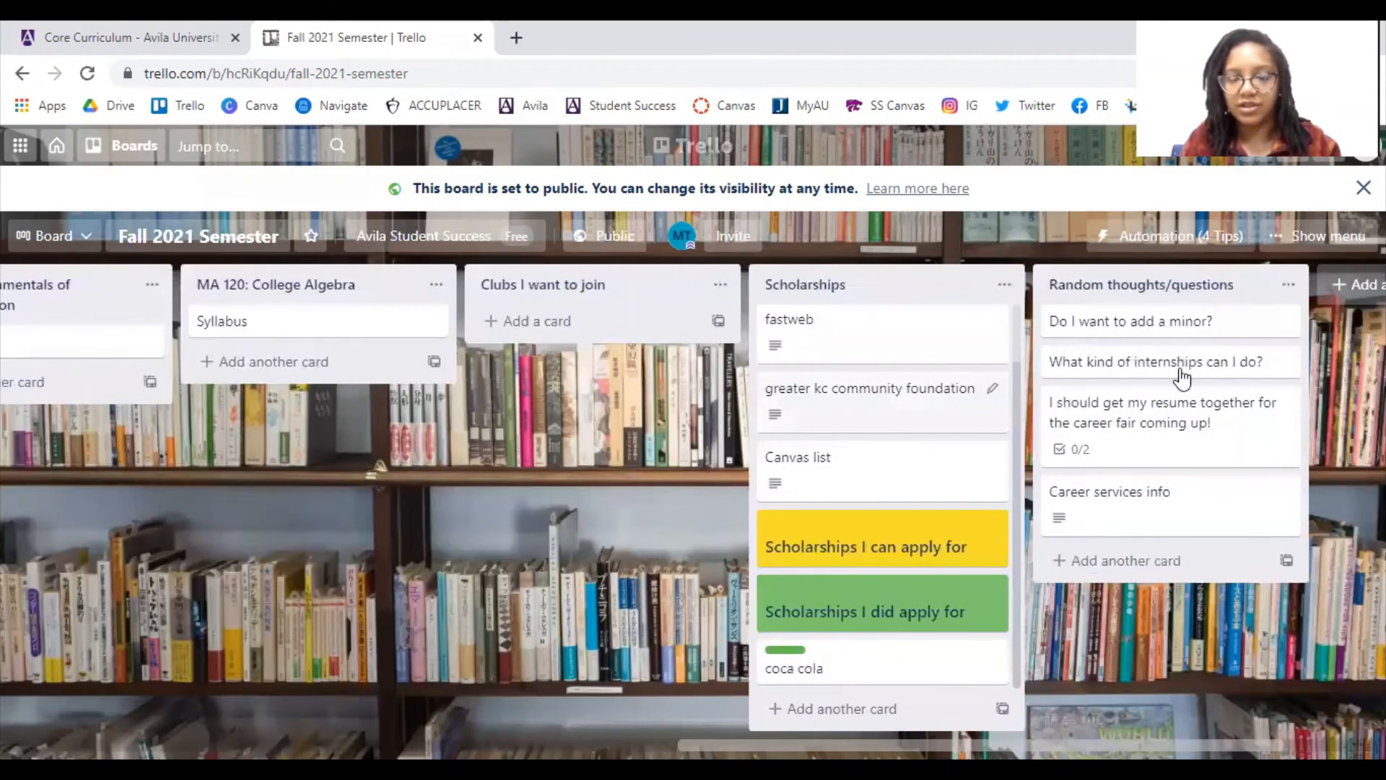
left_click_drag(1181, 376, 1165, 401)
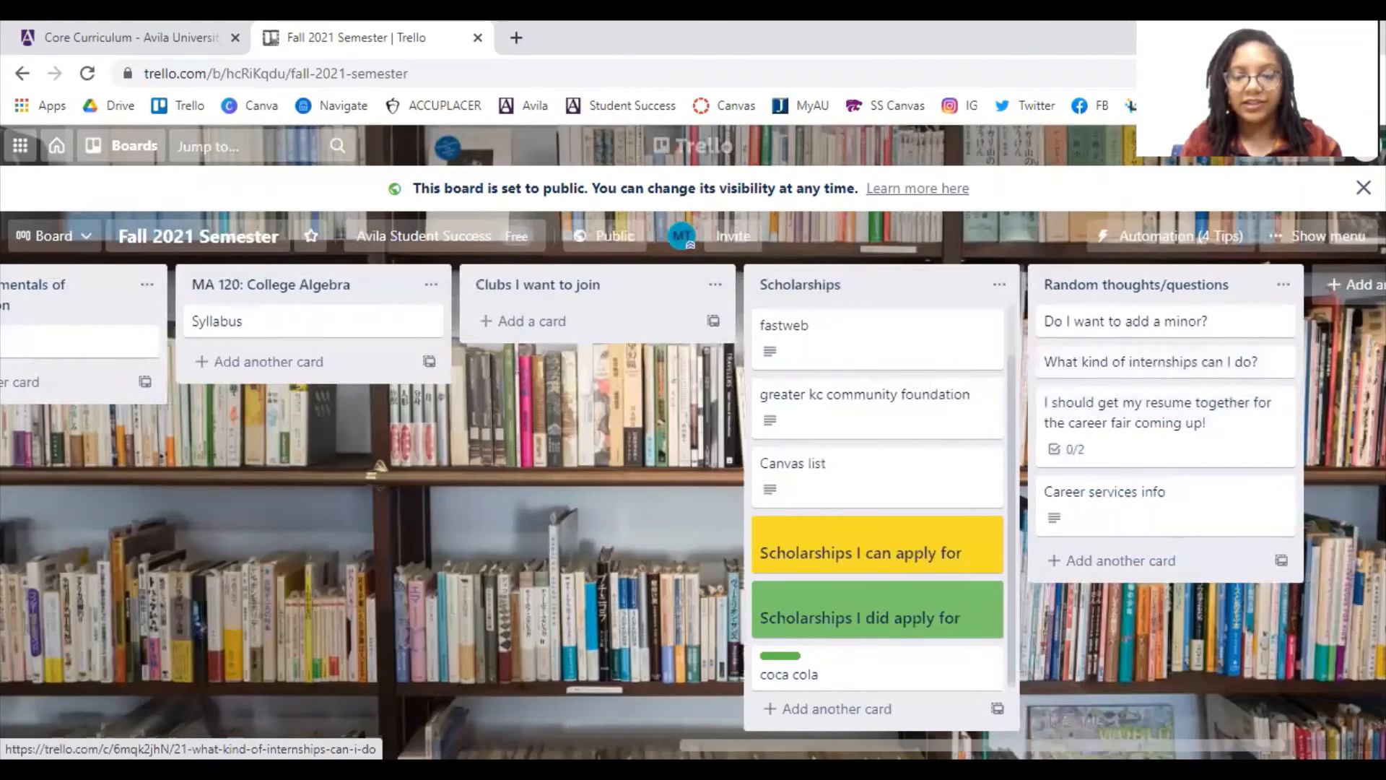
left_click_drag(1341, 516, 979, 521)
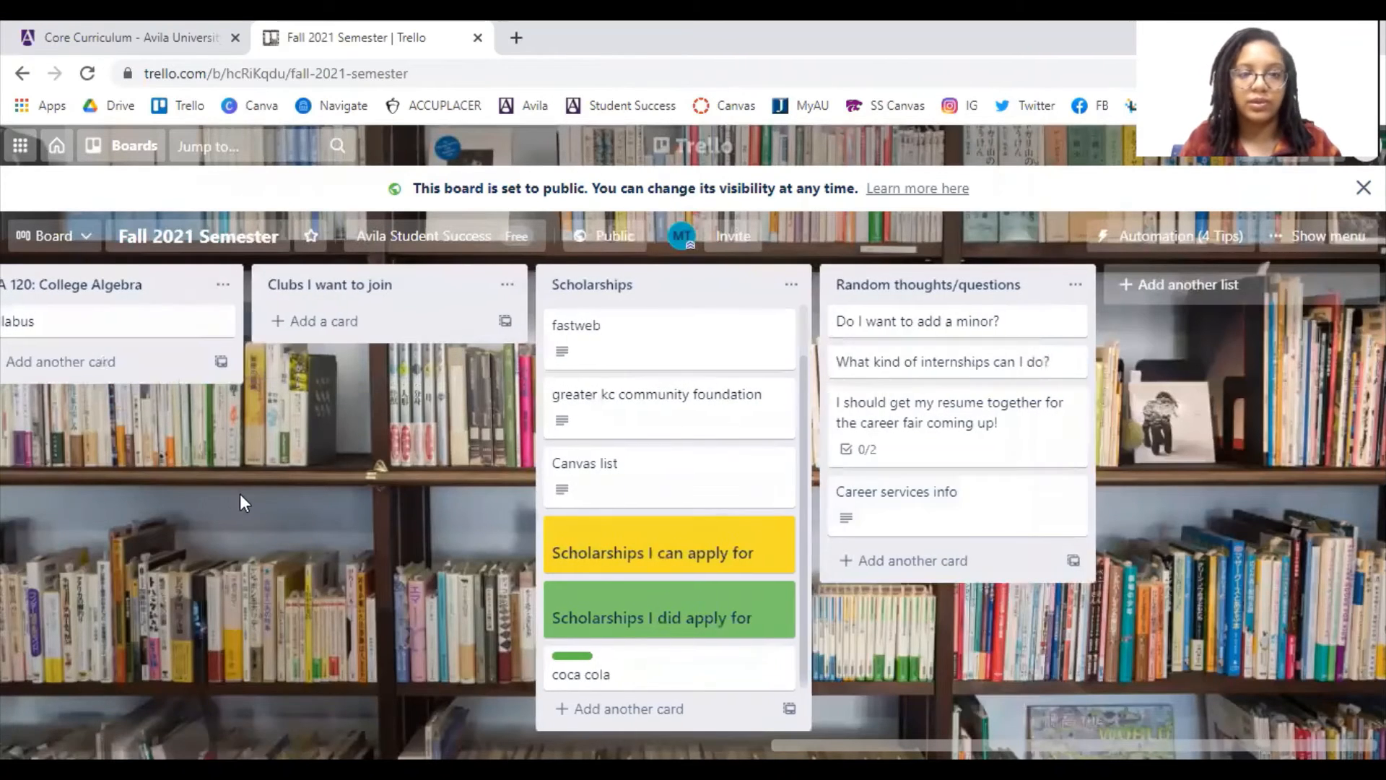
left_click_drag(240, 492, 1246, 505)
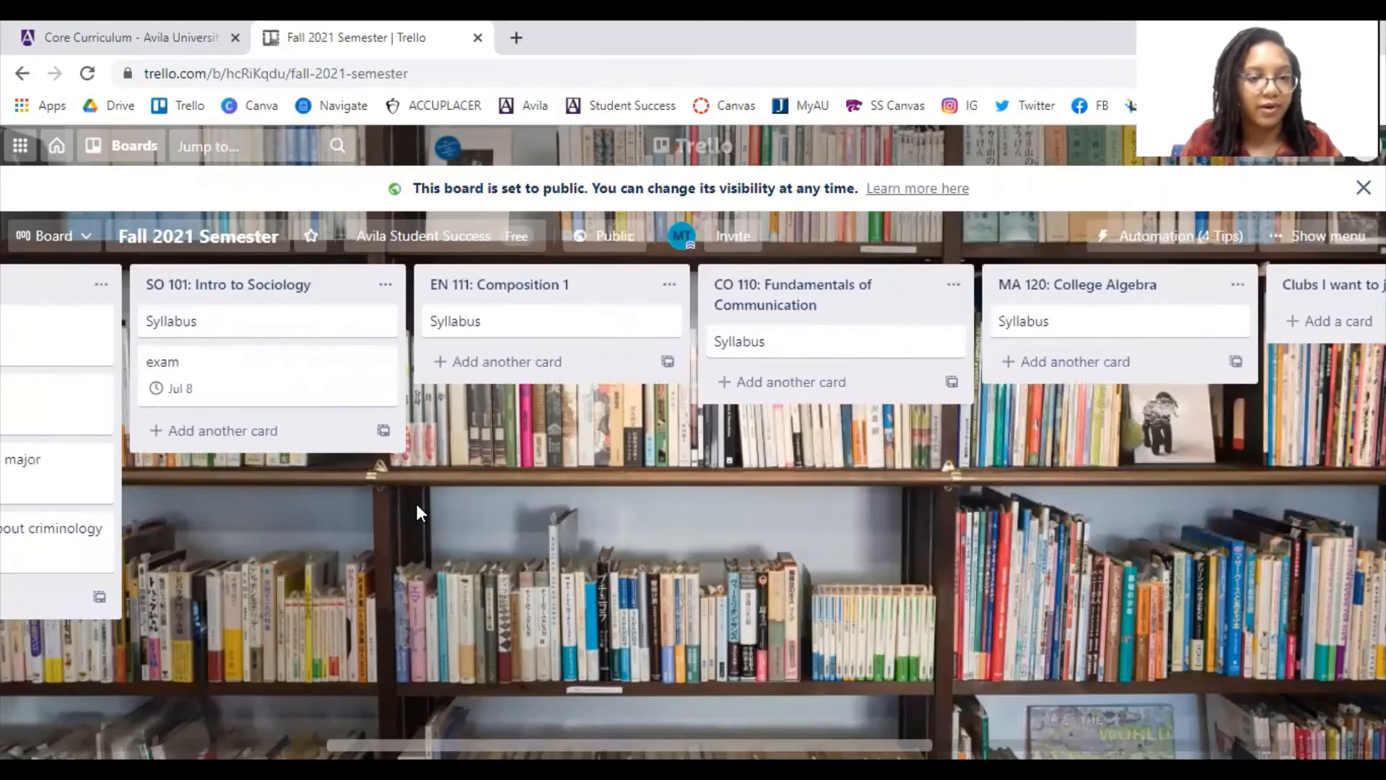
left_click_drag(416, 512, 1229, 514)
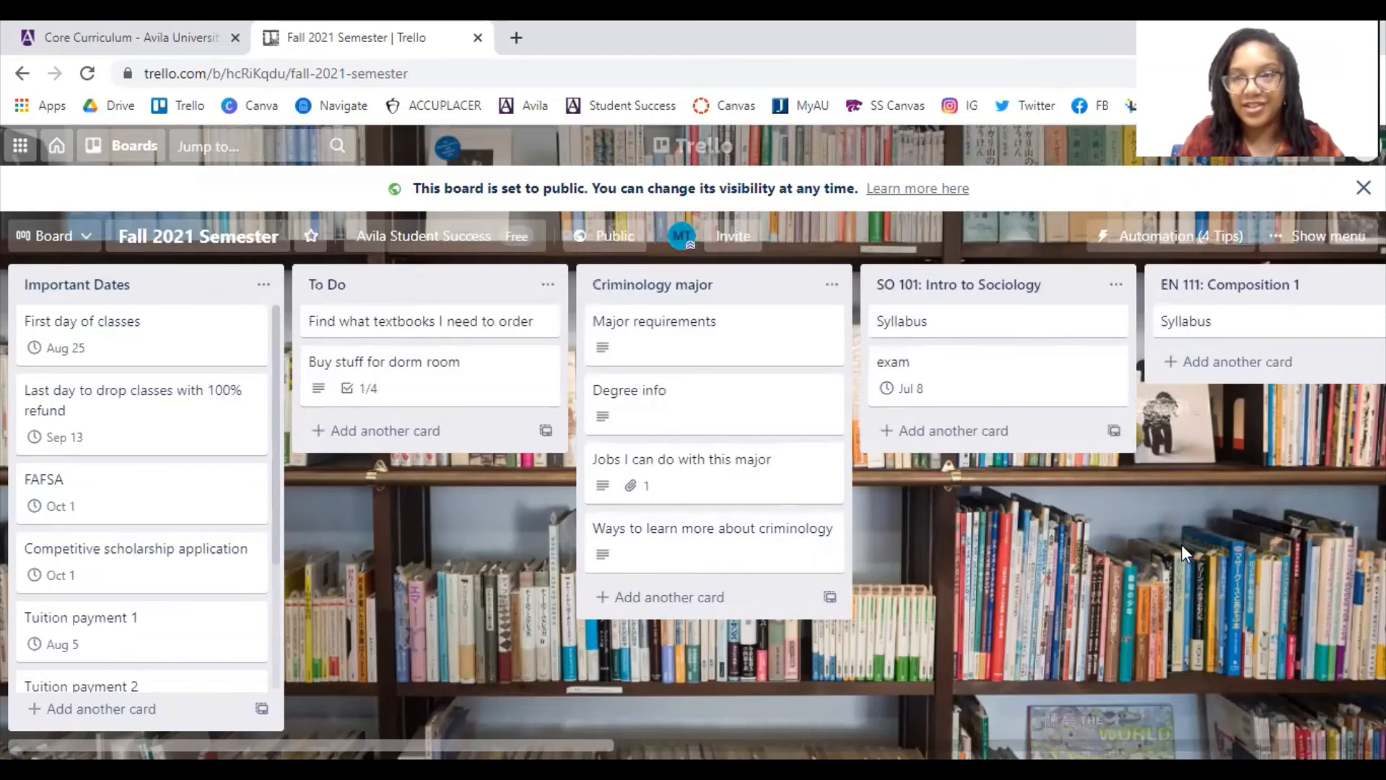
left_click_drag(1181, 544, 609, 580)
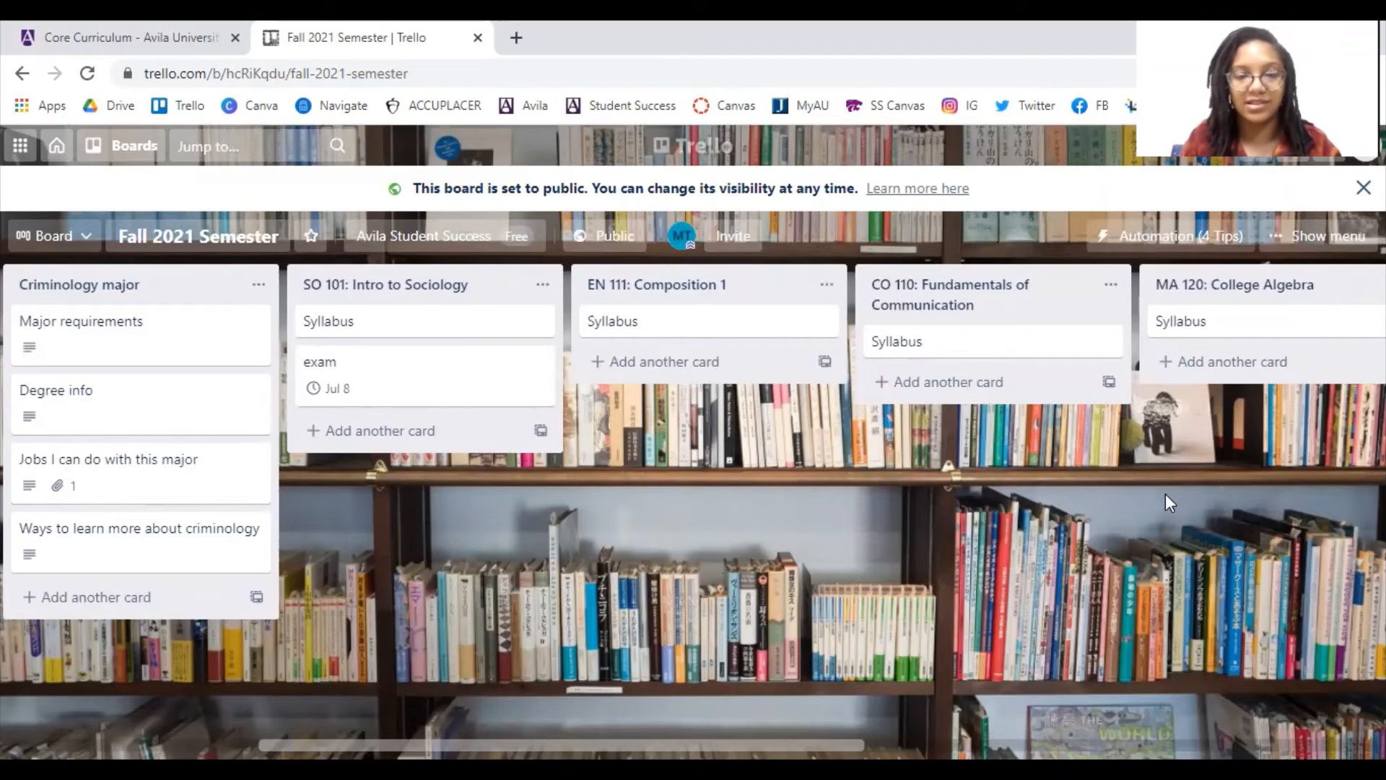
left_click_drag(1165, 493, 202, 524)
left_click_drag(1302, 652, 1058, 640)
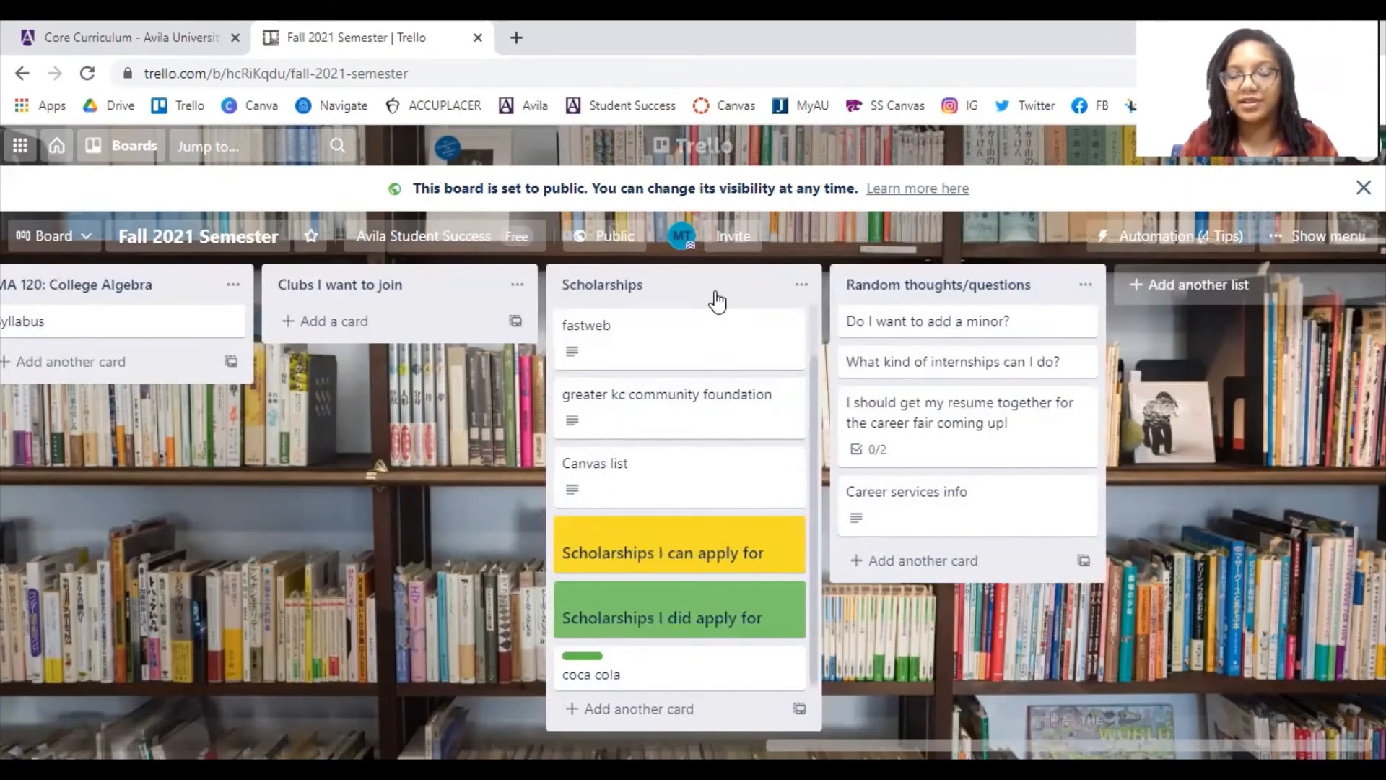
Step: Examine the board menu's activity history and additional board options, and close the menu
left_click(1325, 240)
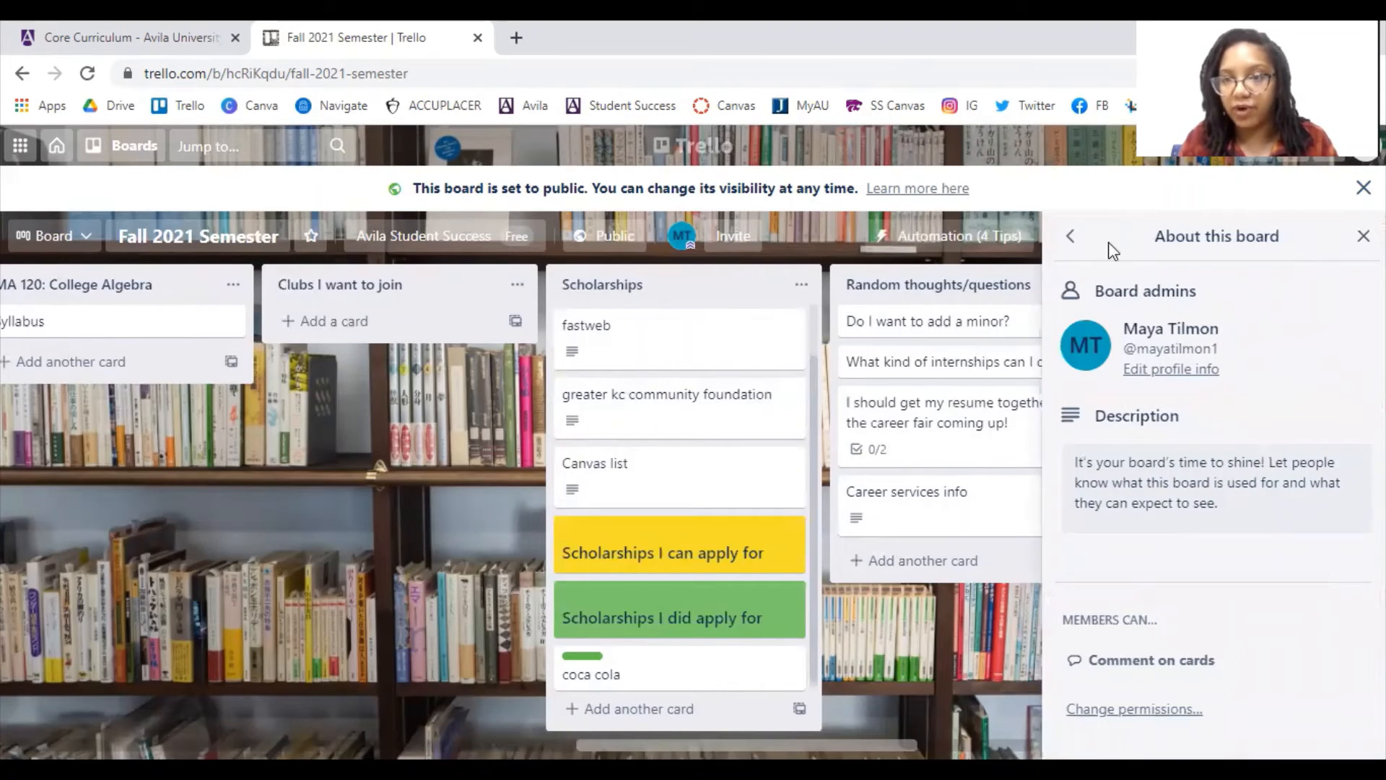
left_click(1069, 237)
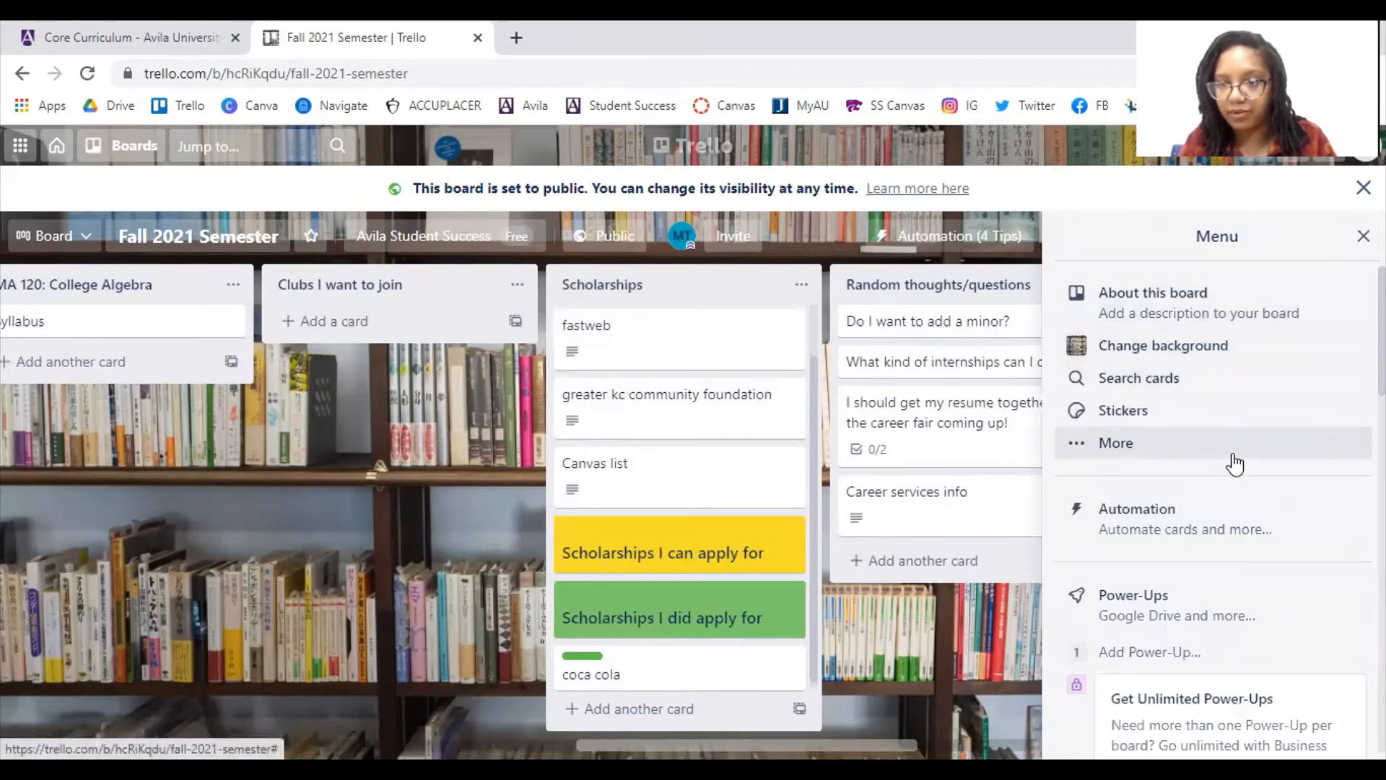
scroll(1228, 505, "down", 5)
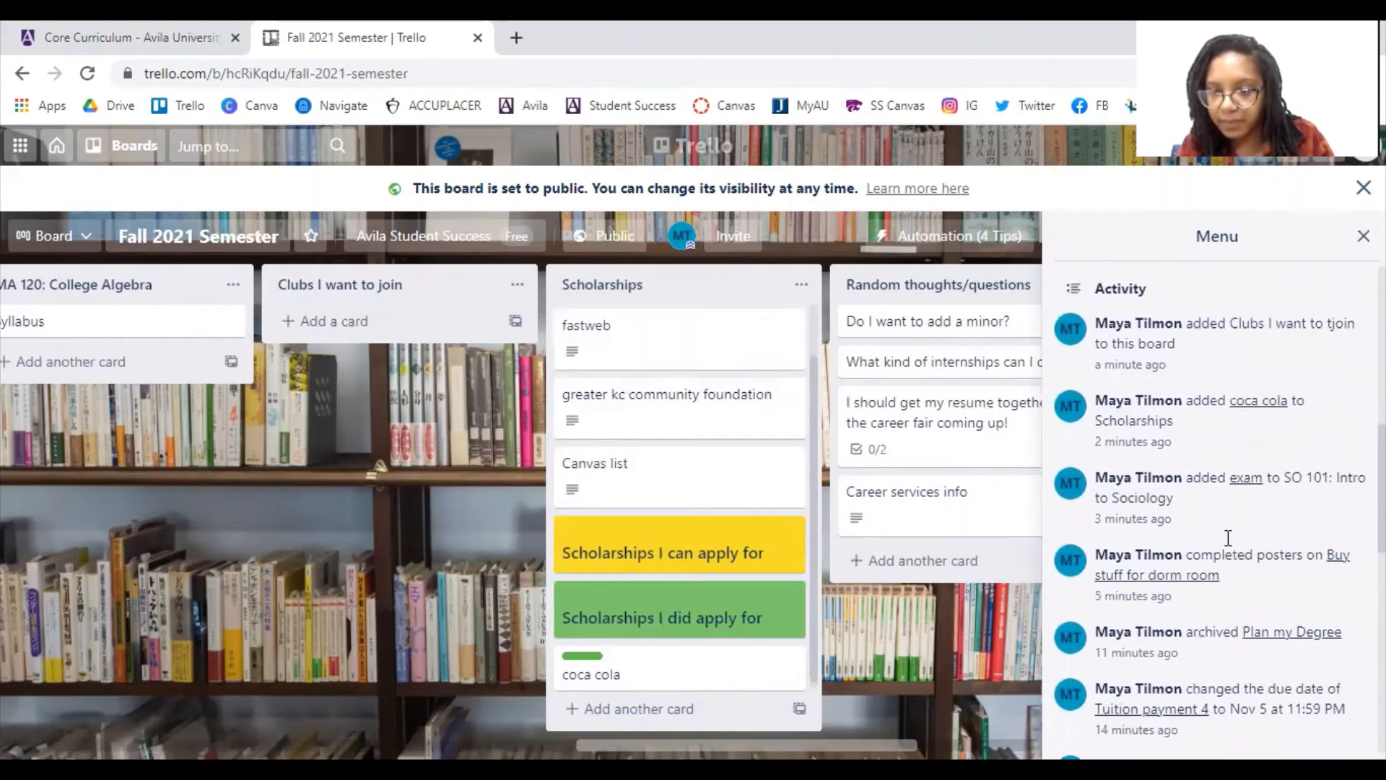
scroll(1224, 538, "up", 5)
left_click(1153, 443)
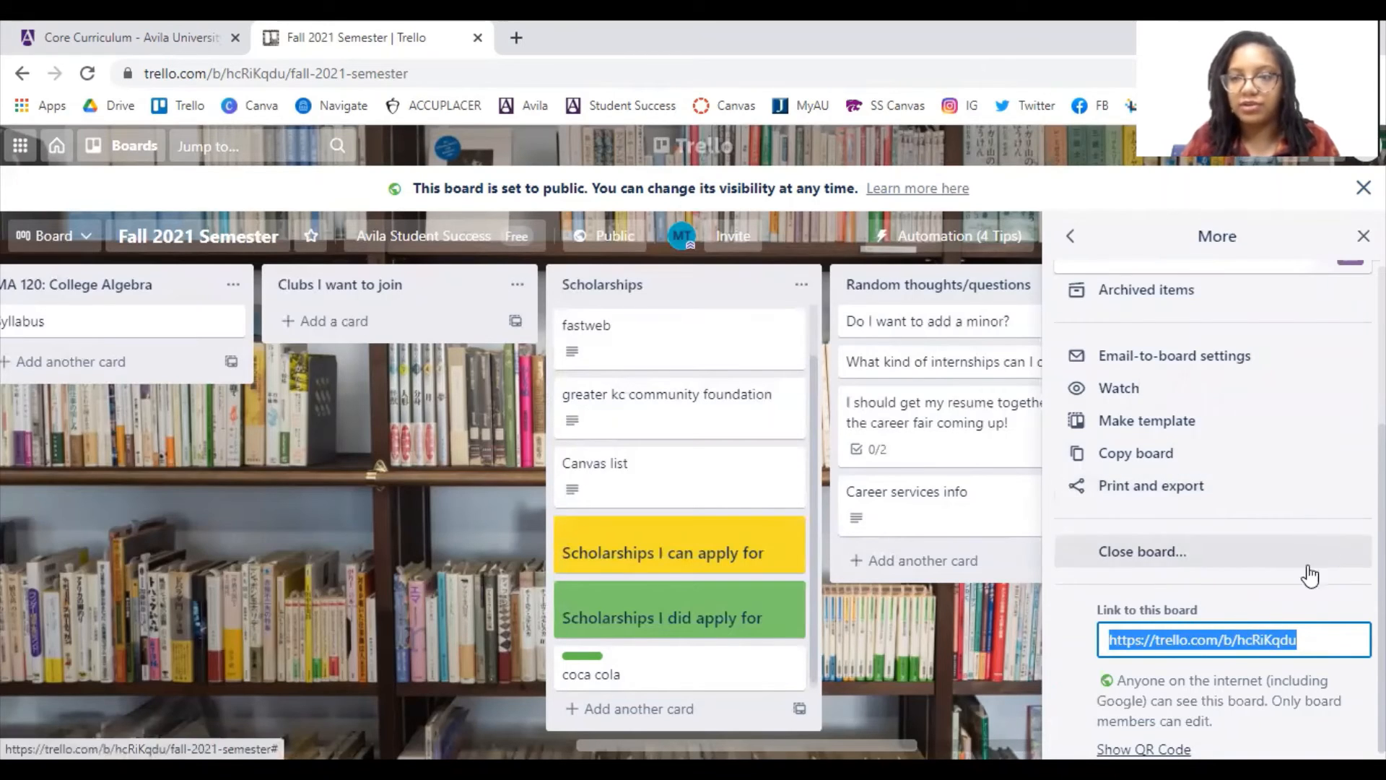
scroll(1295, 565, "up", 3)
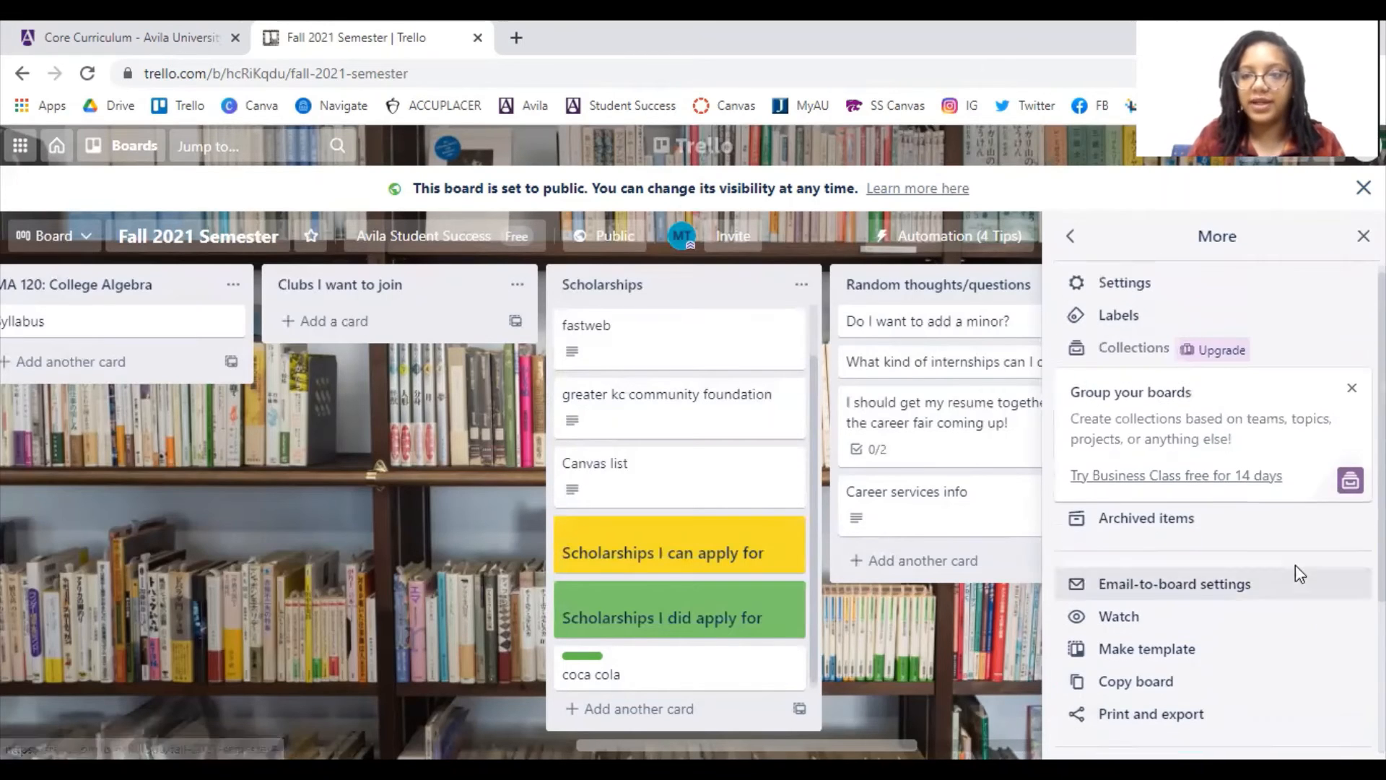
left_click(1072, 237)
left_click(1363, 236)
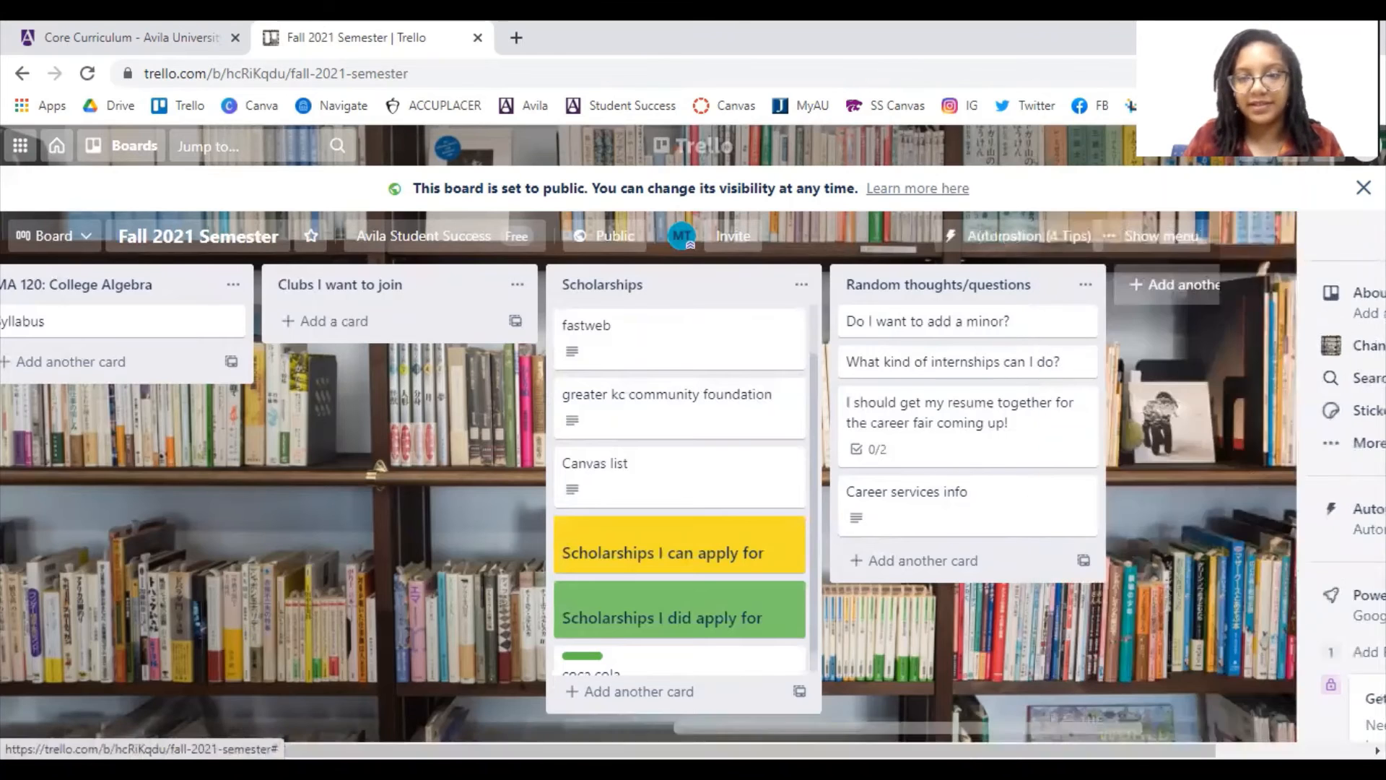
Step: Go to the boards overview and look through the boards in the Avila Student Success and Personal Tings workspaces
left_click_drag(1161, 550, 1328, 564)
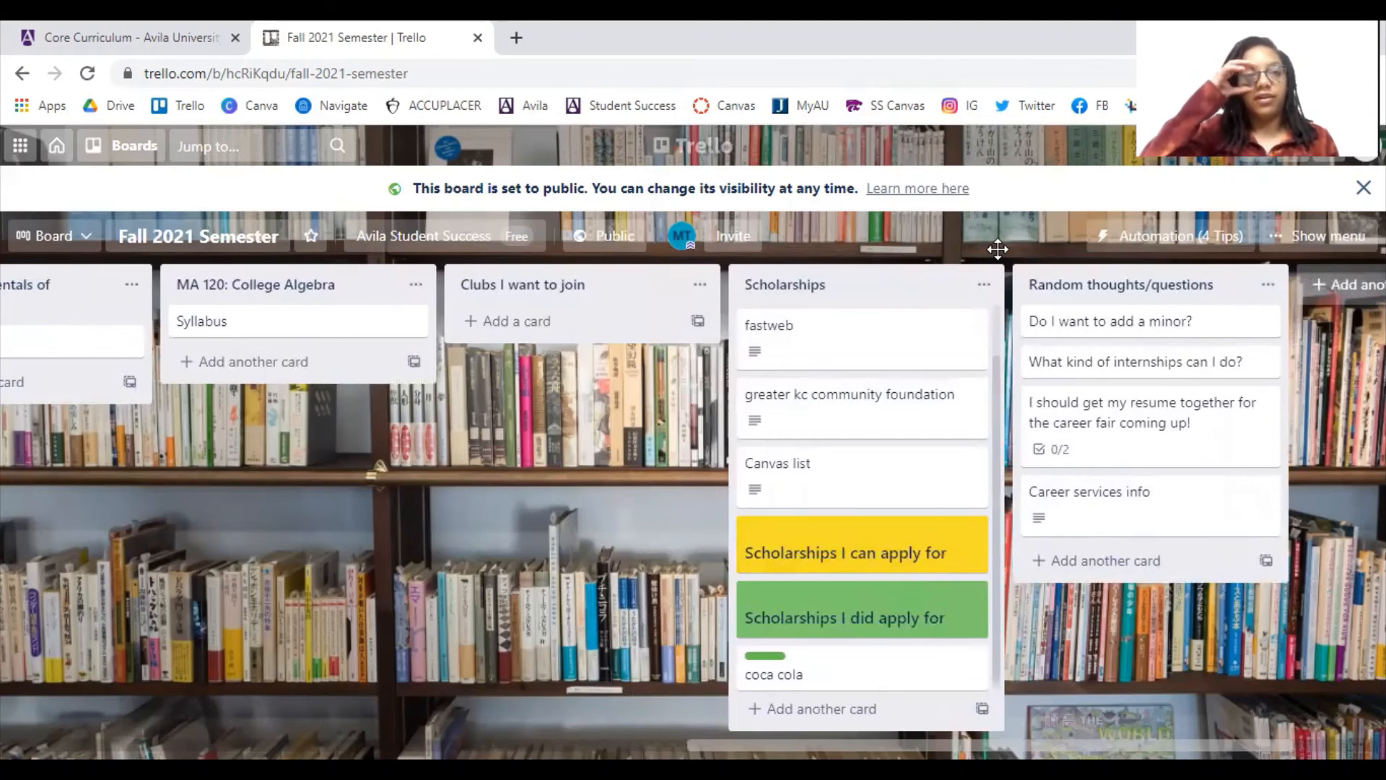
left_click(696, 147)
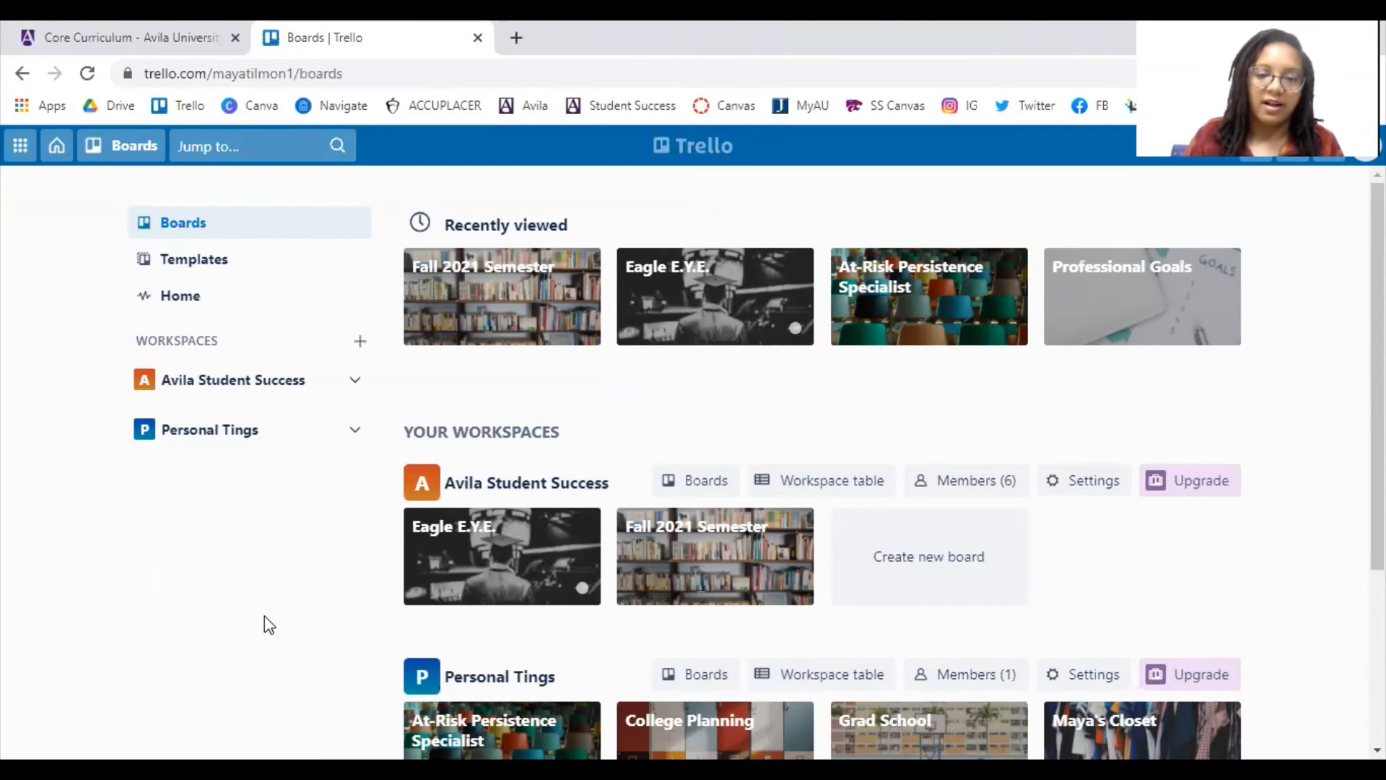
scroll(264, 616, "down", 3)
scroll(263, 617, "up", 1)
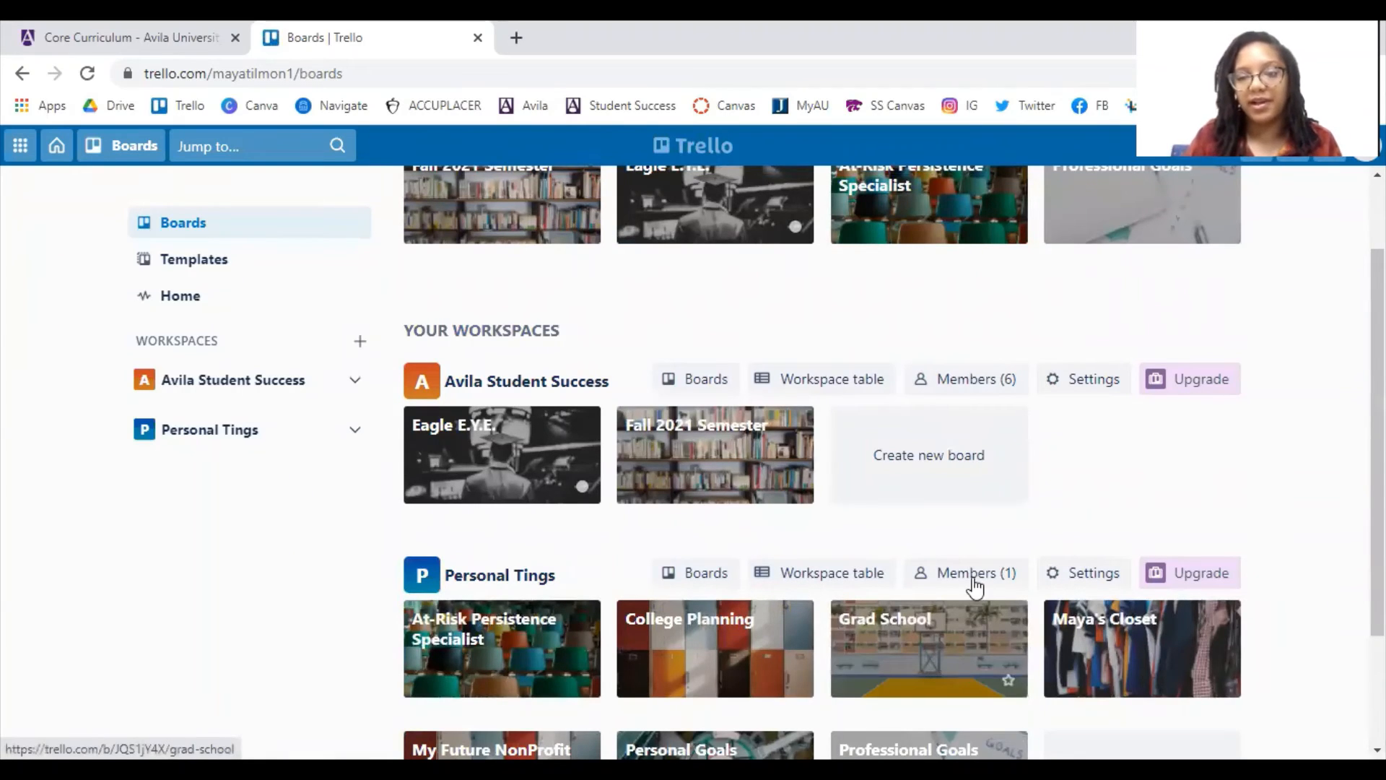
scroll(975, 586, "up", 2)
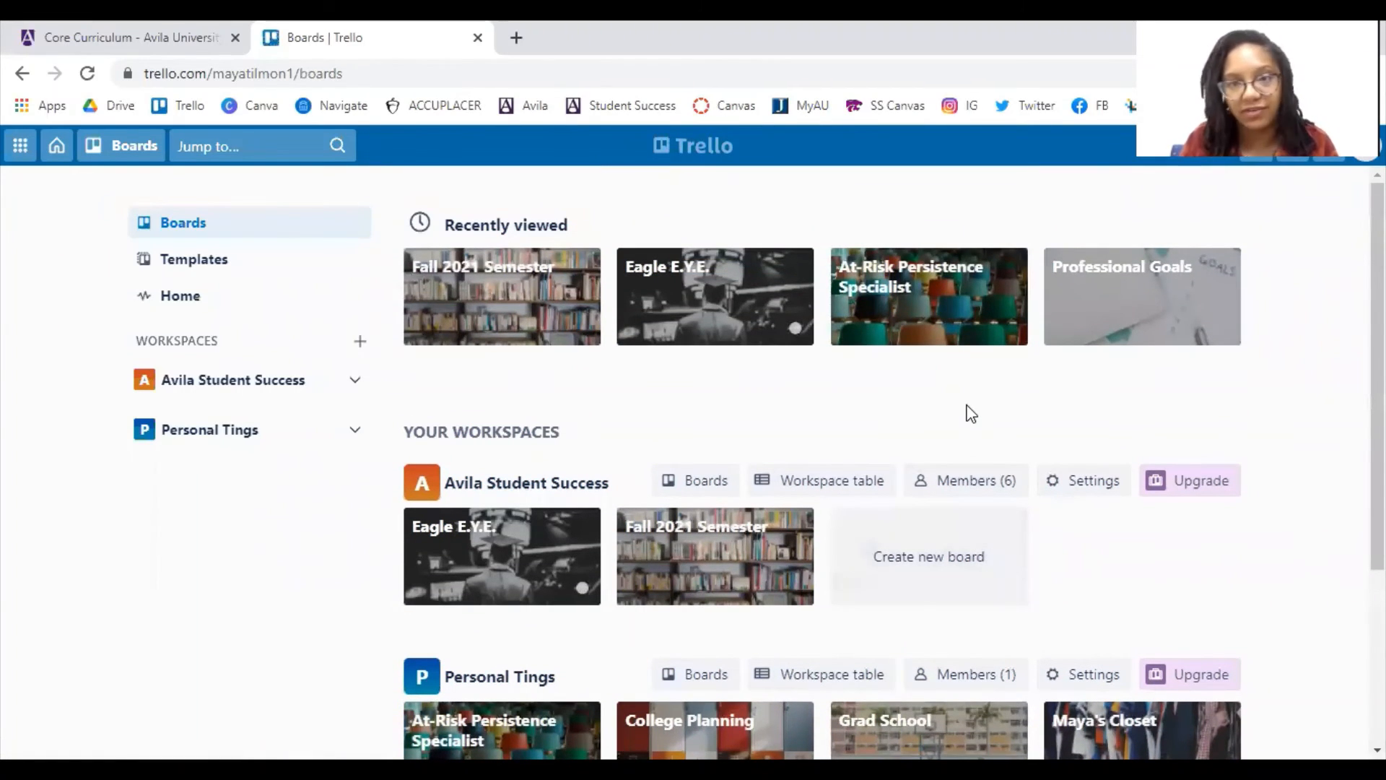